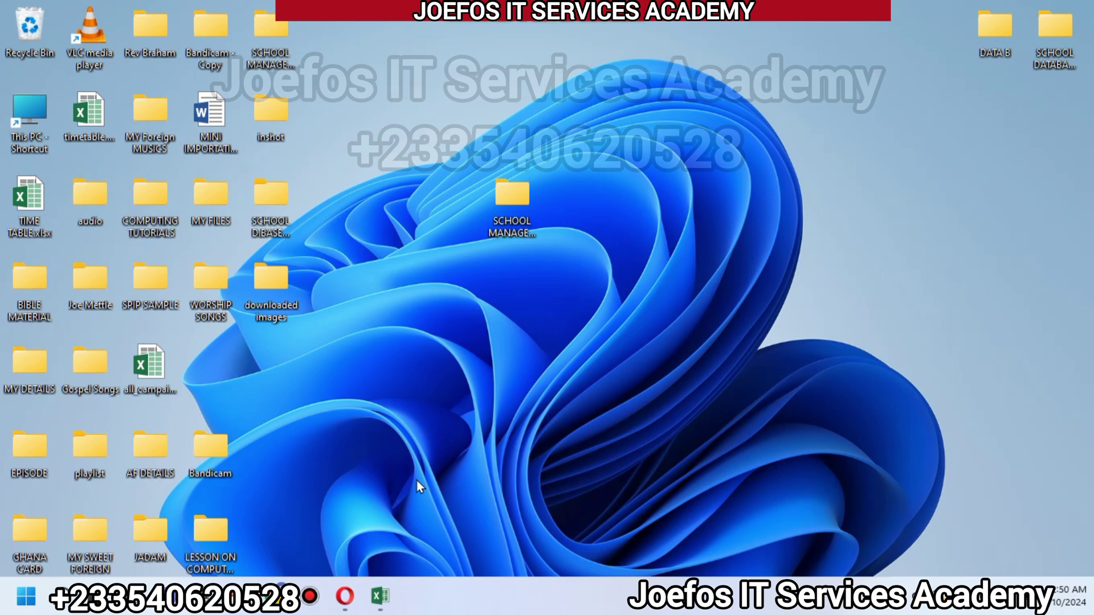
- Switch to the Excel workbook and review the STUDENT EMIS INFO. sheet down to the signature and stamp rows
click(376, 594)
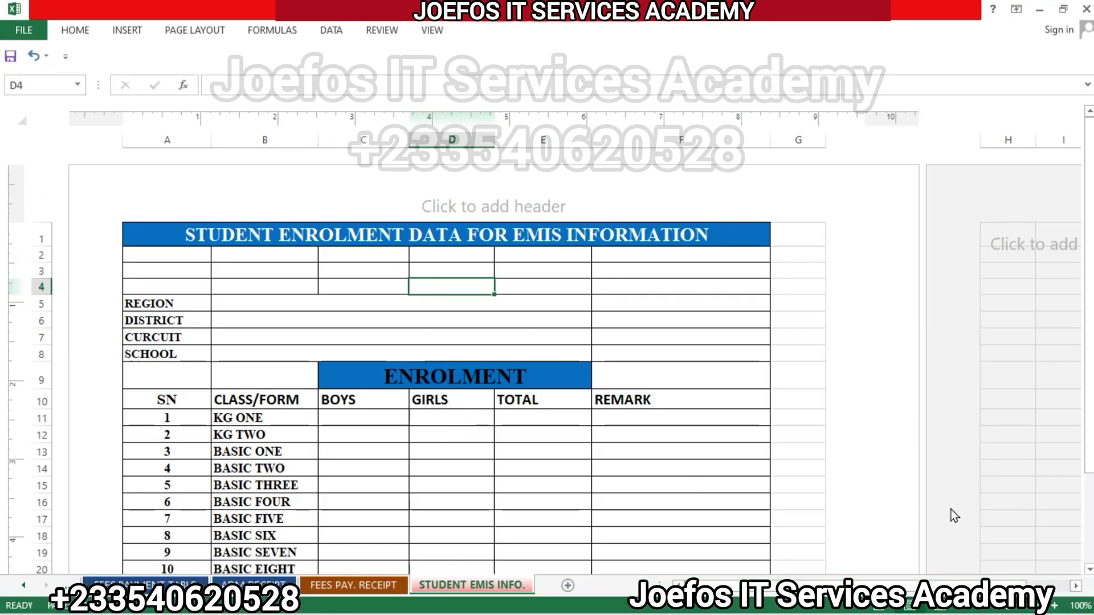
drag(1067, 439, 1066, 468)
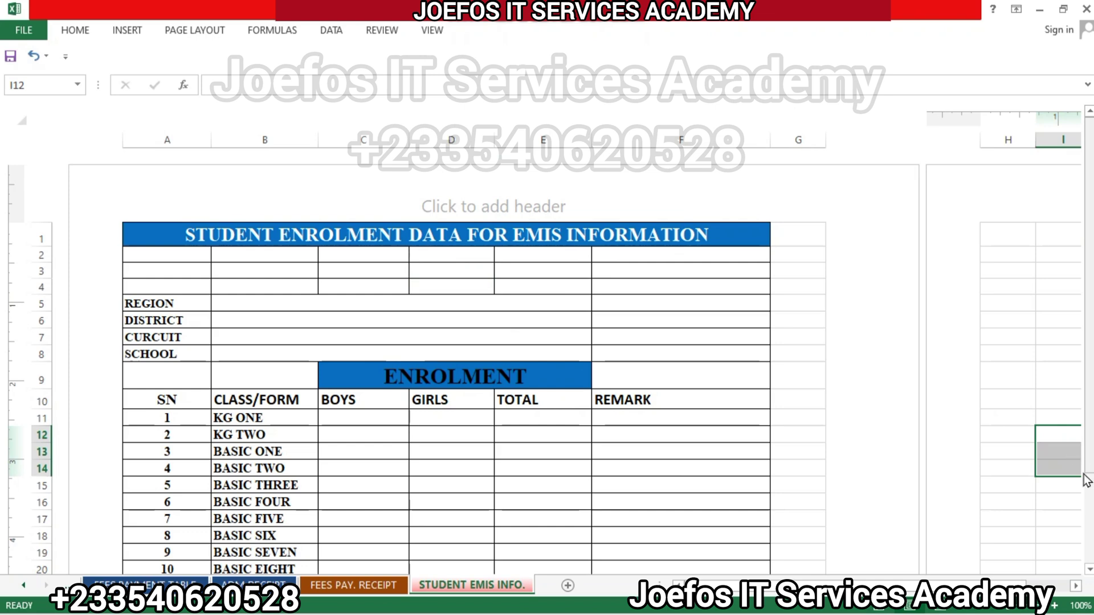
drag(1091, 456, 1092, 548)
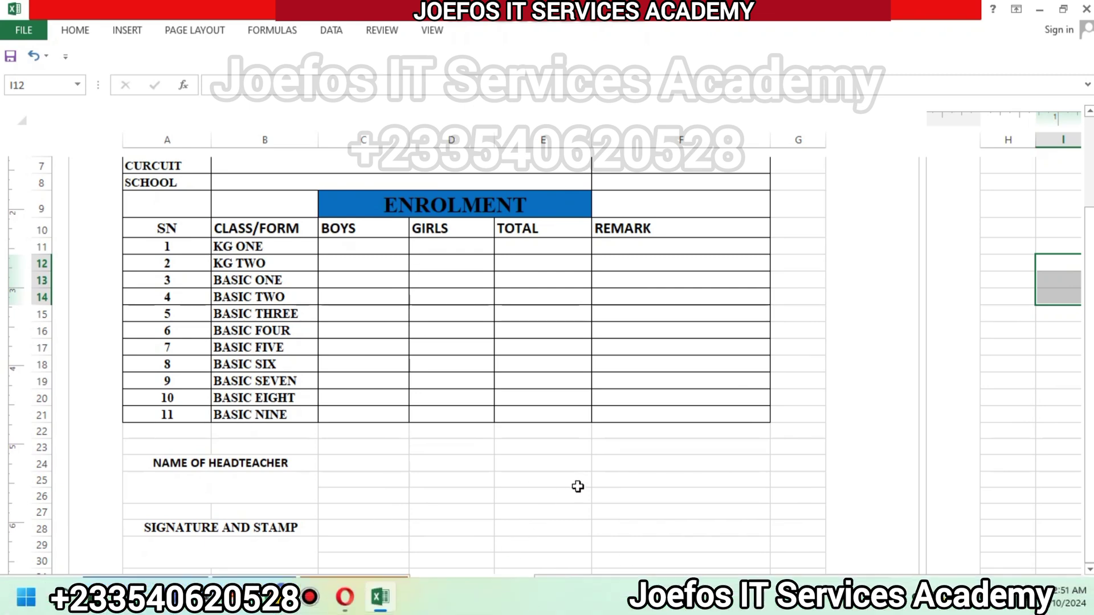
- Add a new worksheet after STUDENT EMIS INFO. and name it T.D.F.EMIS INFO
click(567, 585)
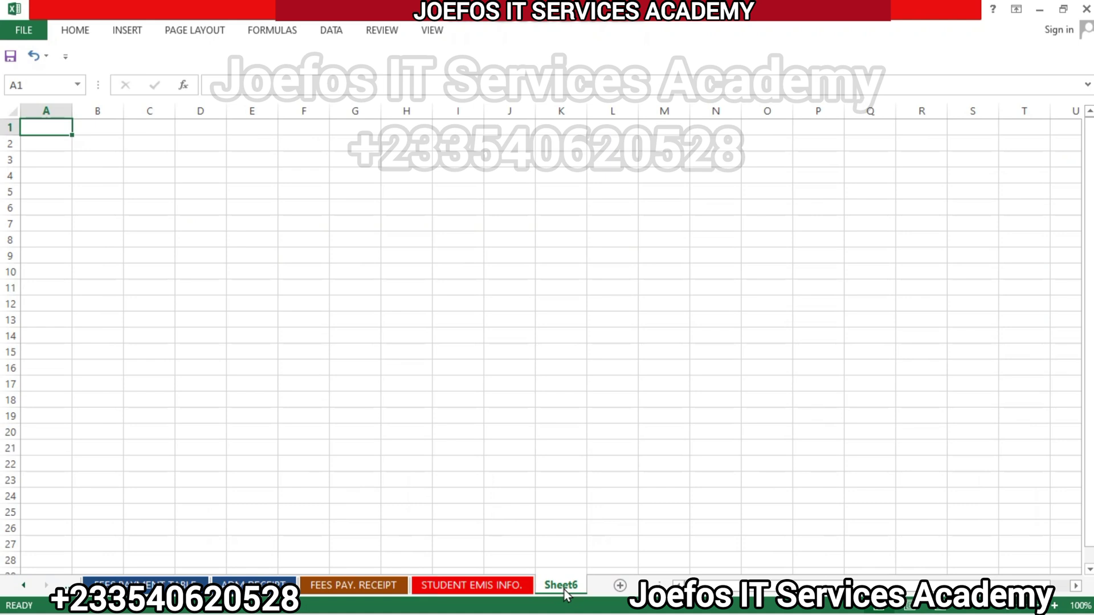
double_click(563, 585)
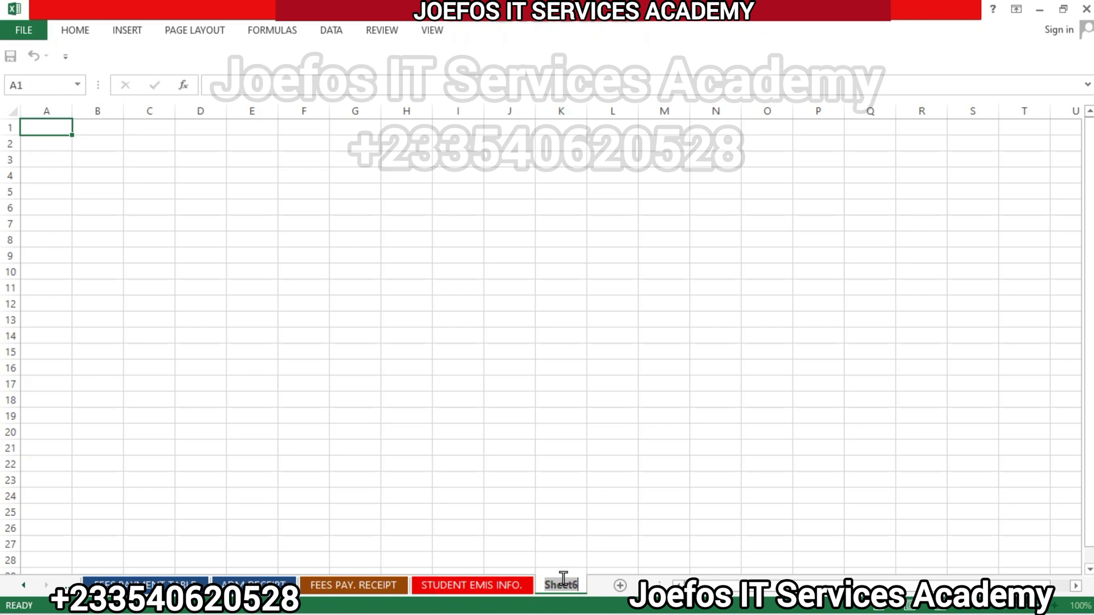
text(T.D.F.EMIS INFO)
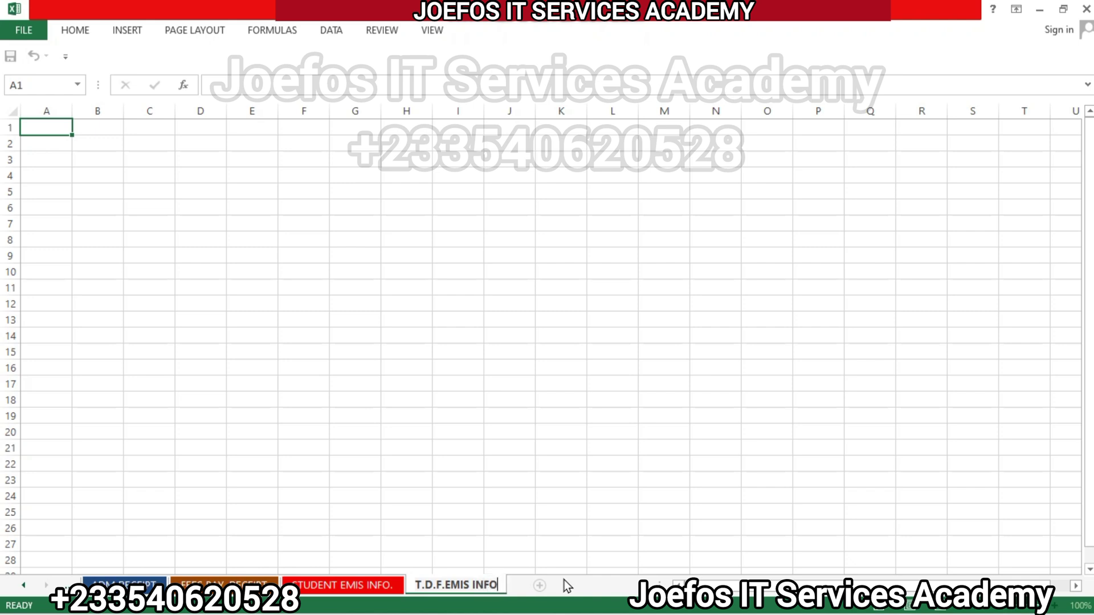
key(Return)
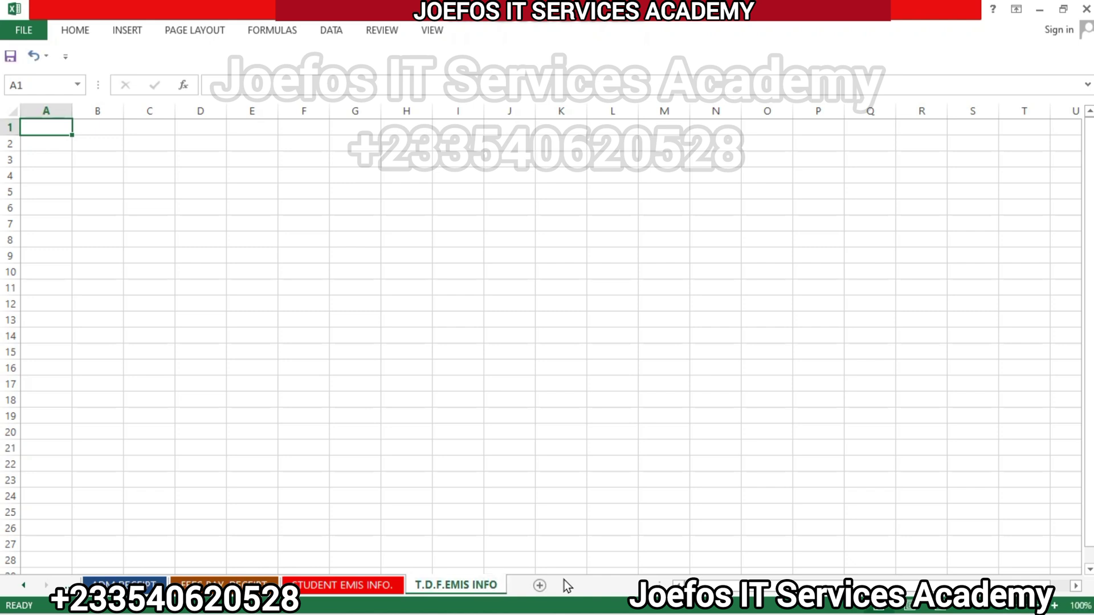
- Color the T.D.F.EMIS INFO sheet tab with the blue theme color
right_click(493, 588)
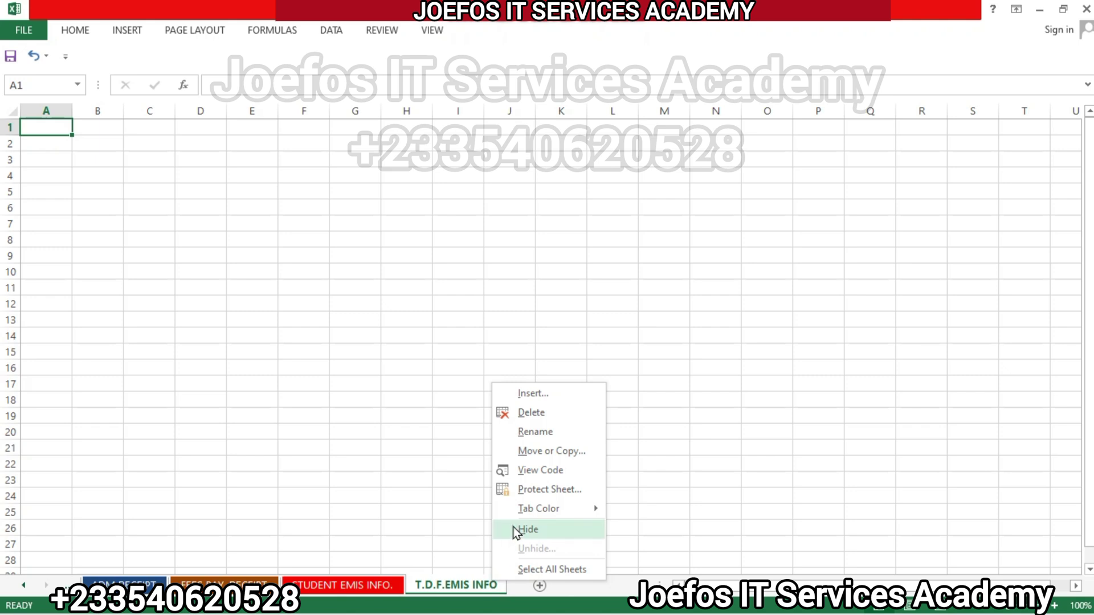
mouse_move(590, 512)
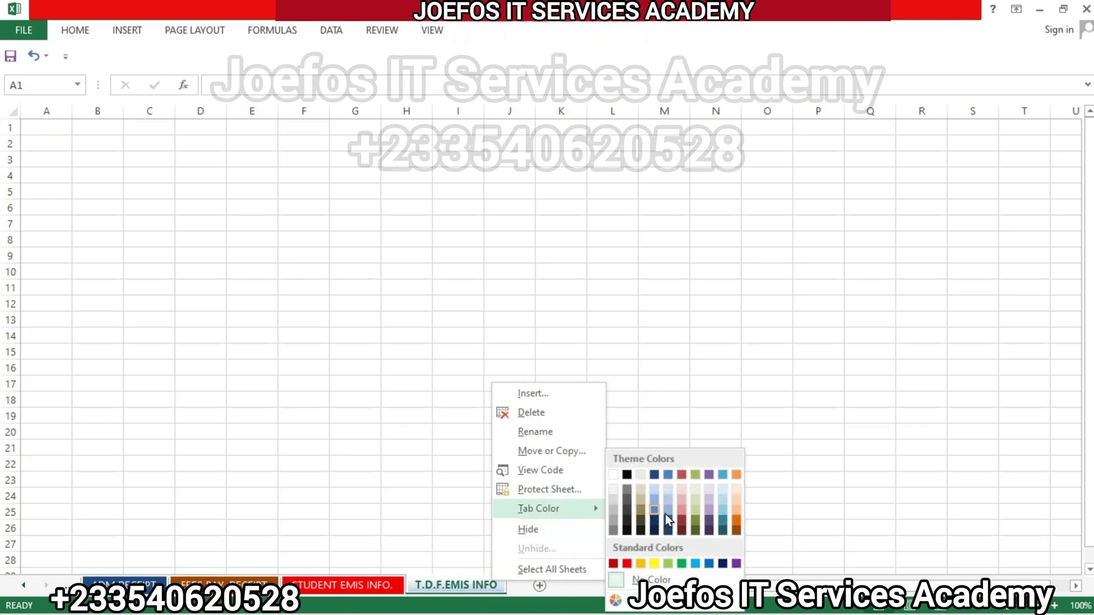
click(668, 477)
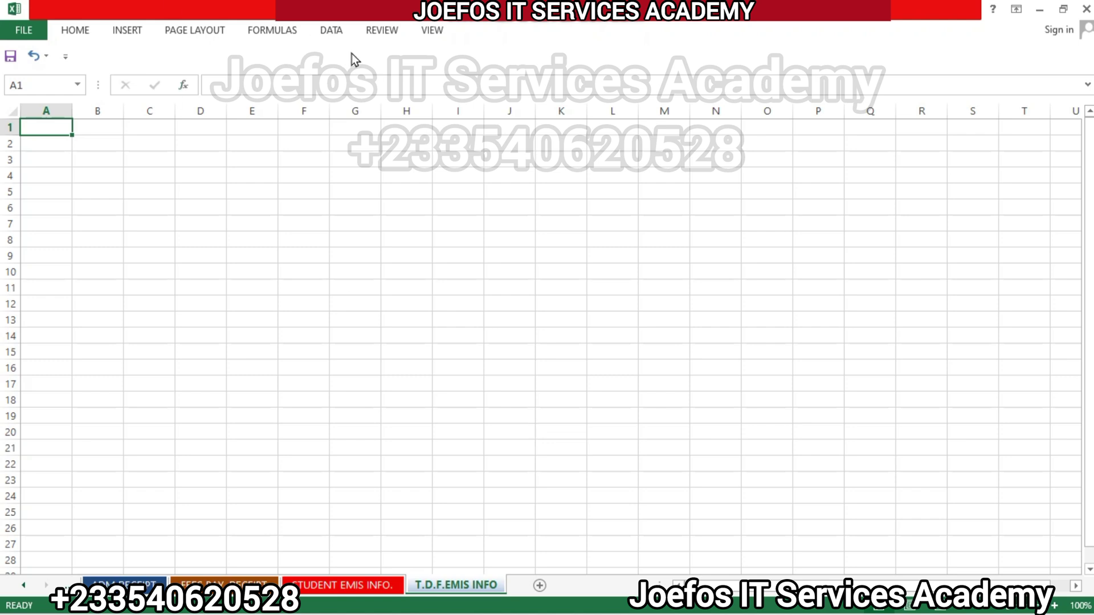
- Show the new sheet in Page Layout view and set its orientation to Landscape
click(430, 30)
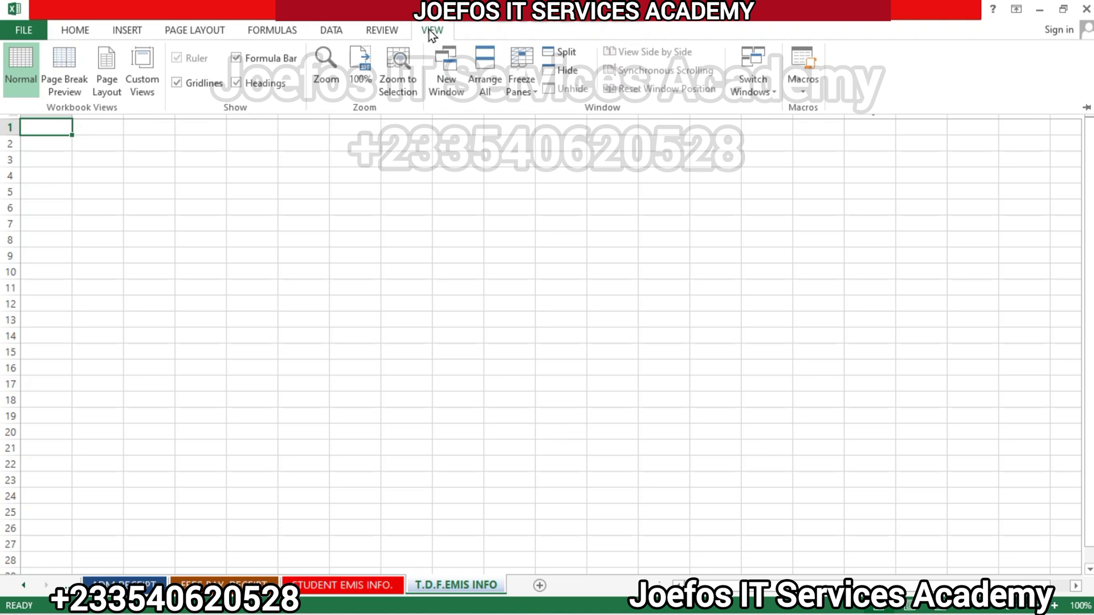
click(106, 71)
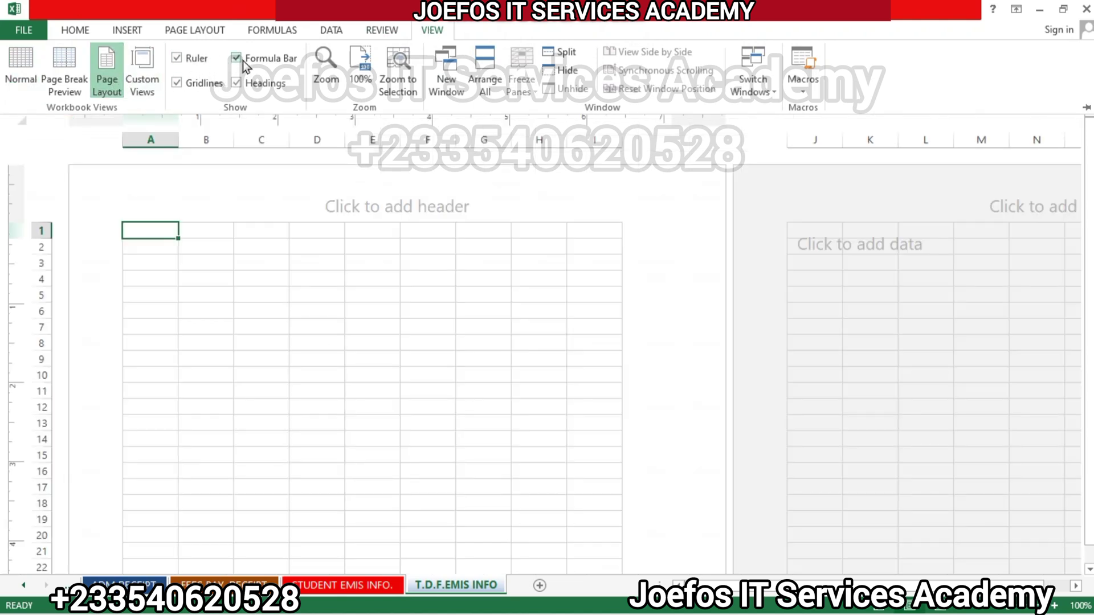
click(191, 30)
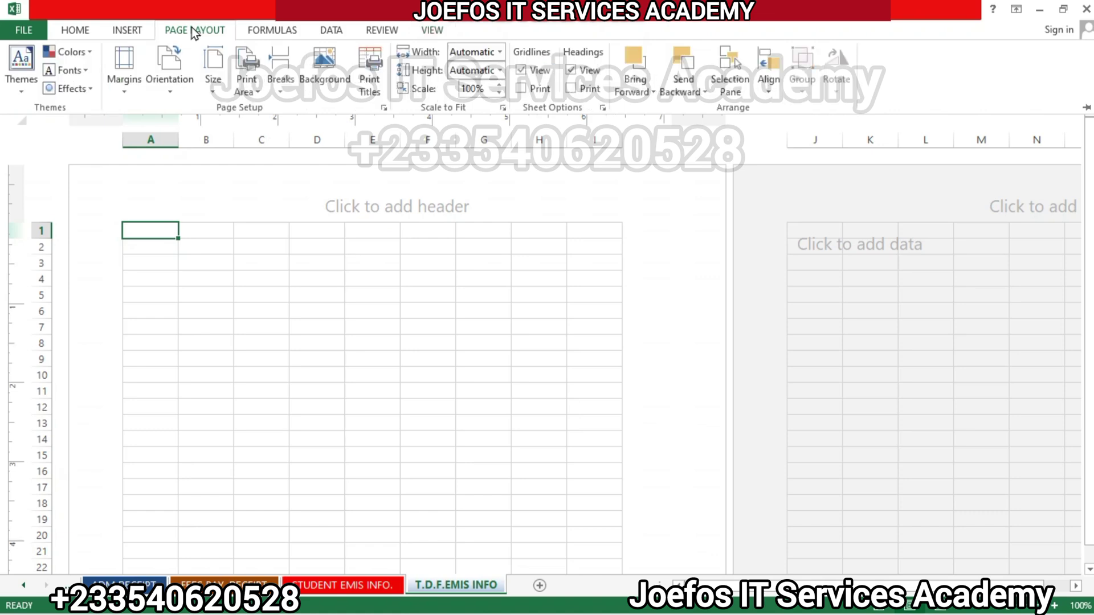
click(178, 77)
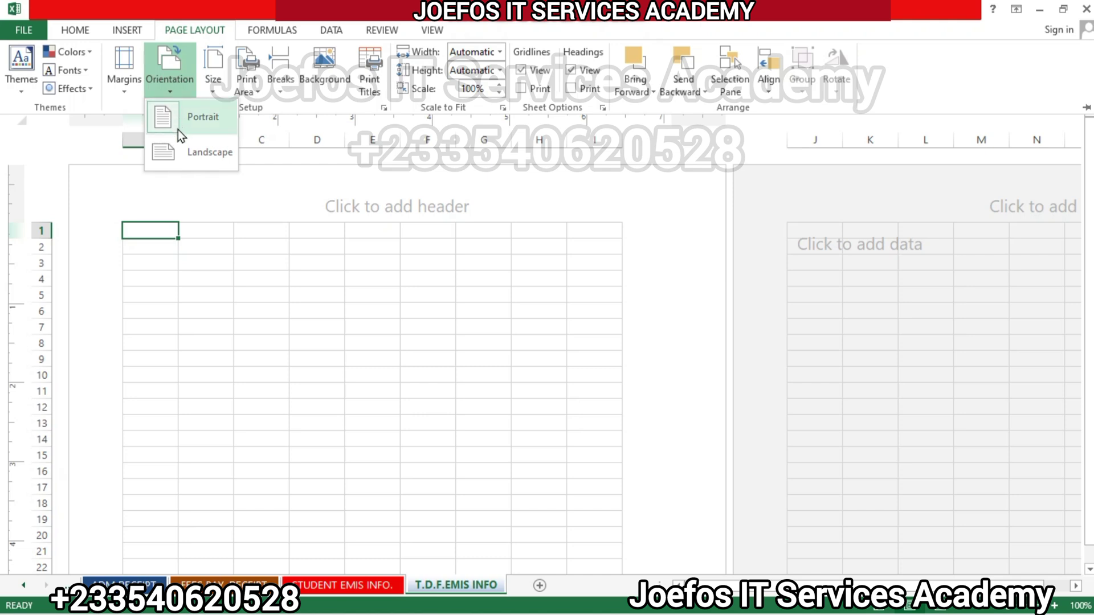
click(181, 152)
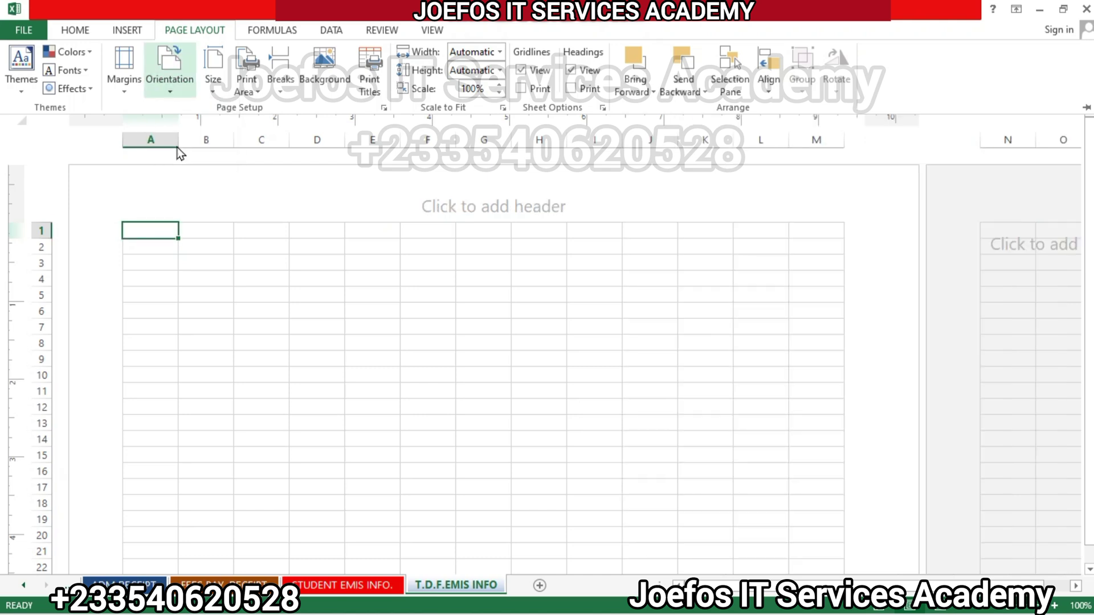
- Switch the sheet's orientation to Portrait and back to Landscape, and collapse the ribbon
click(434, 31)
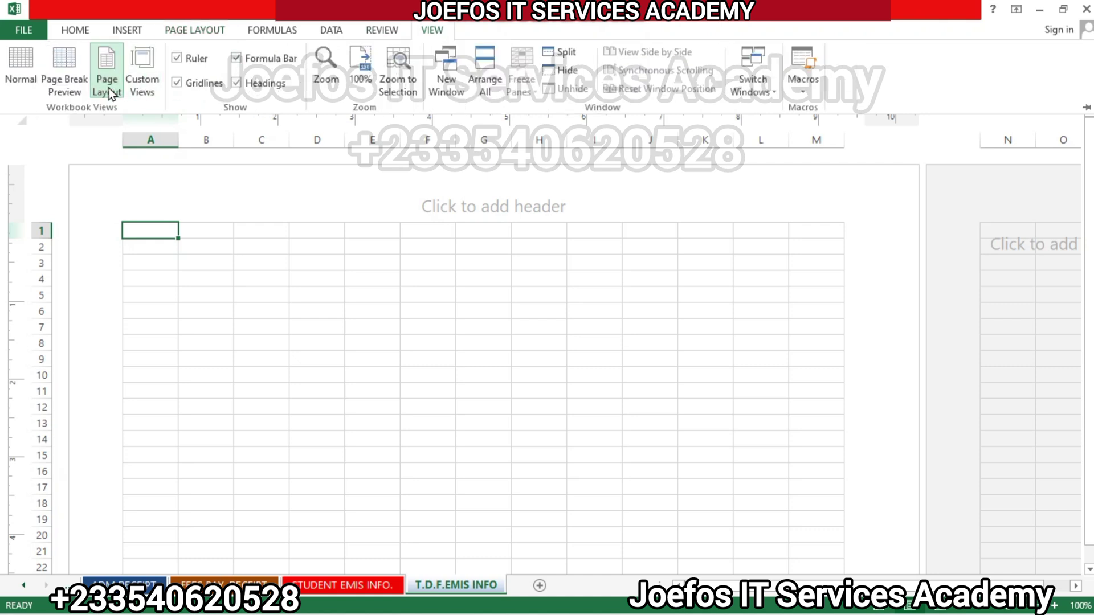
click(185, 31)
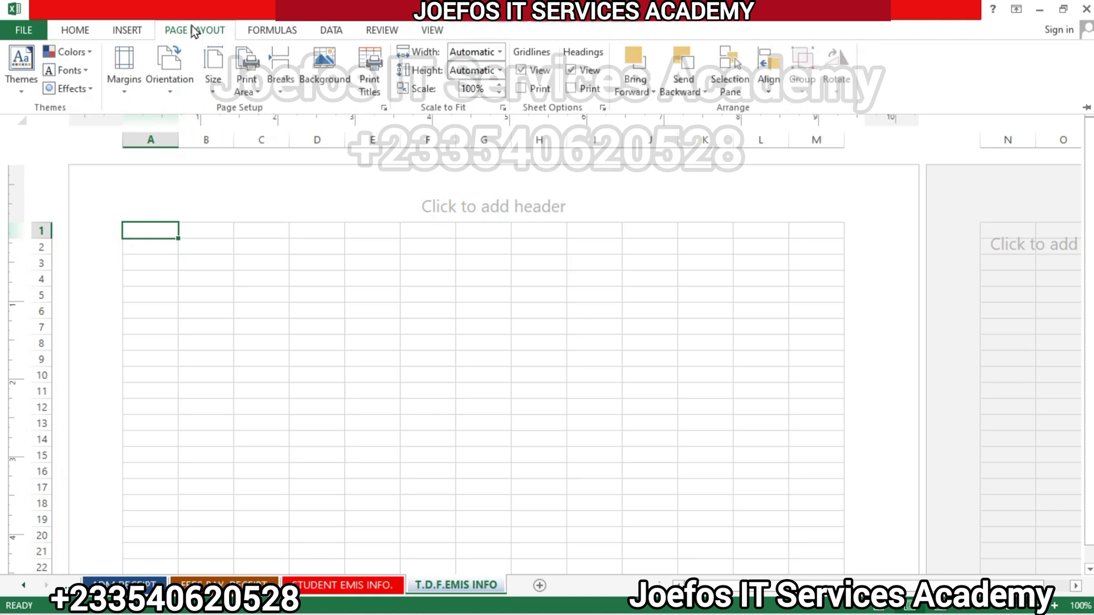
click(172, 81)
click(172, 118)
click(174, 61)
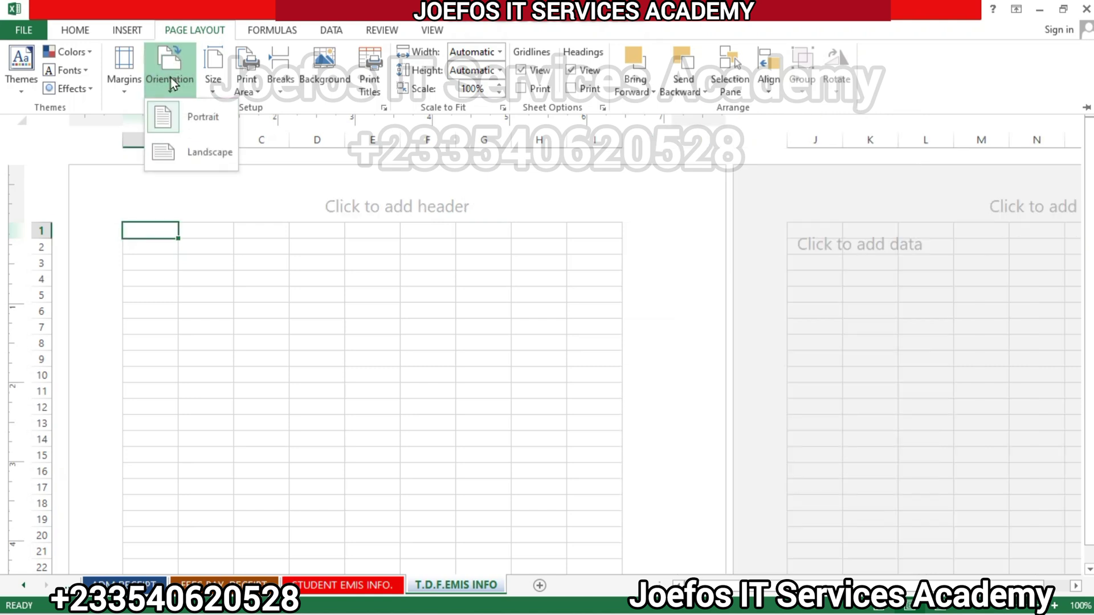
click(155, 146)
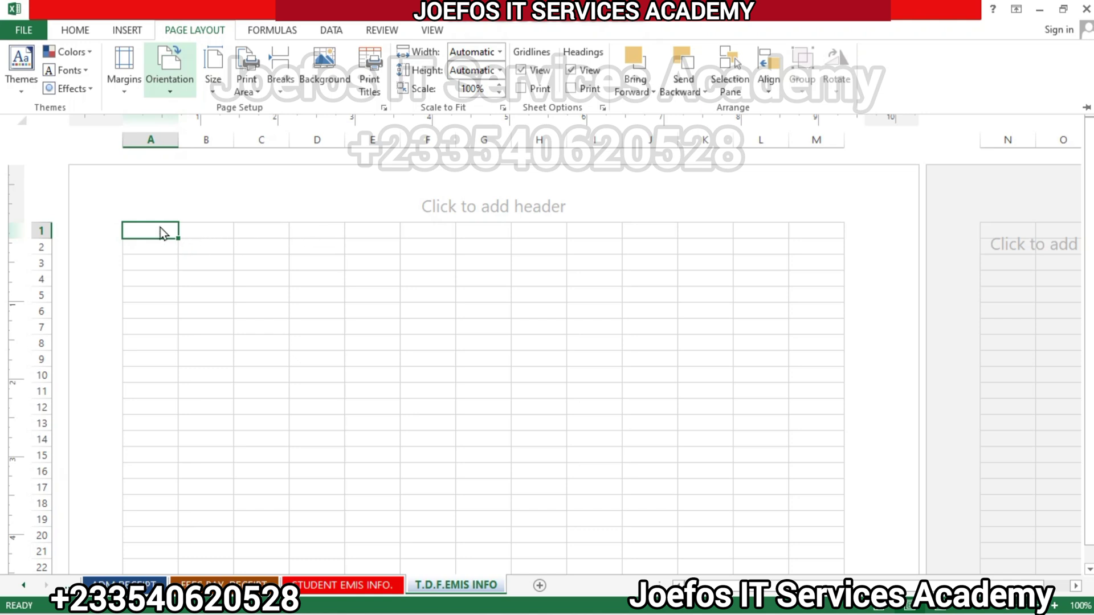
key(ctrl+F1)
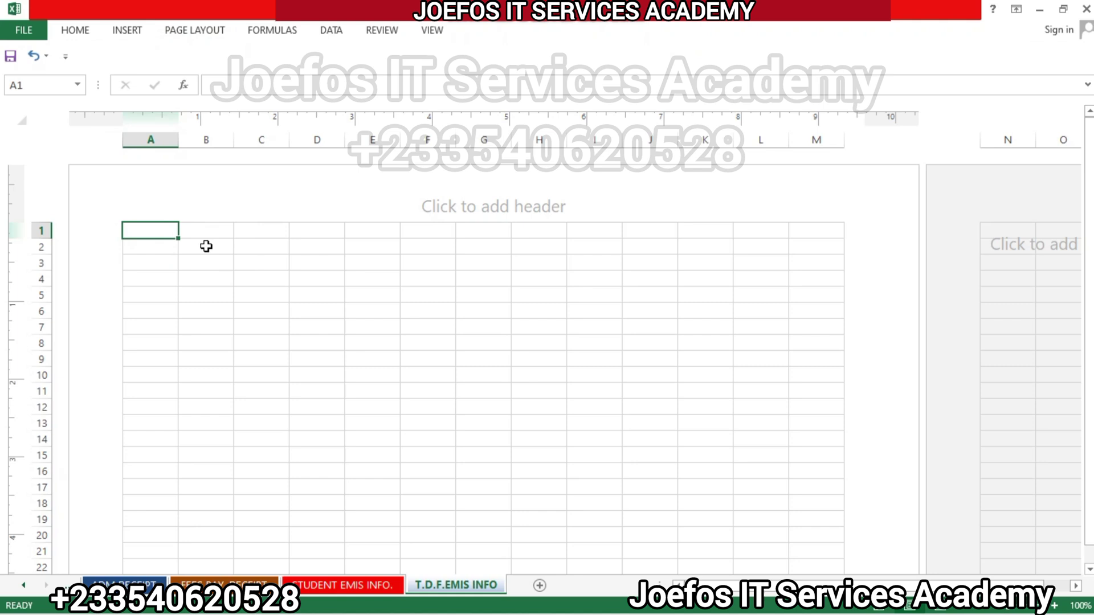
- Enter the title STAFF LIST FOR EMIS DATA in cell A1
double_click(167, 230)
text(Sa)
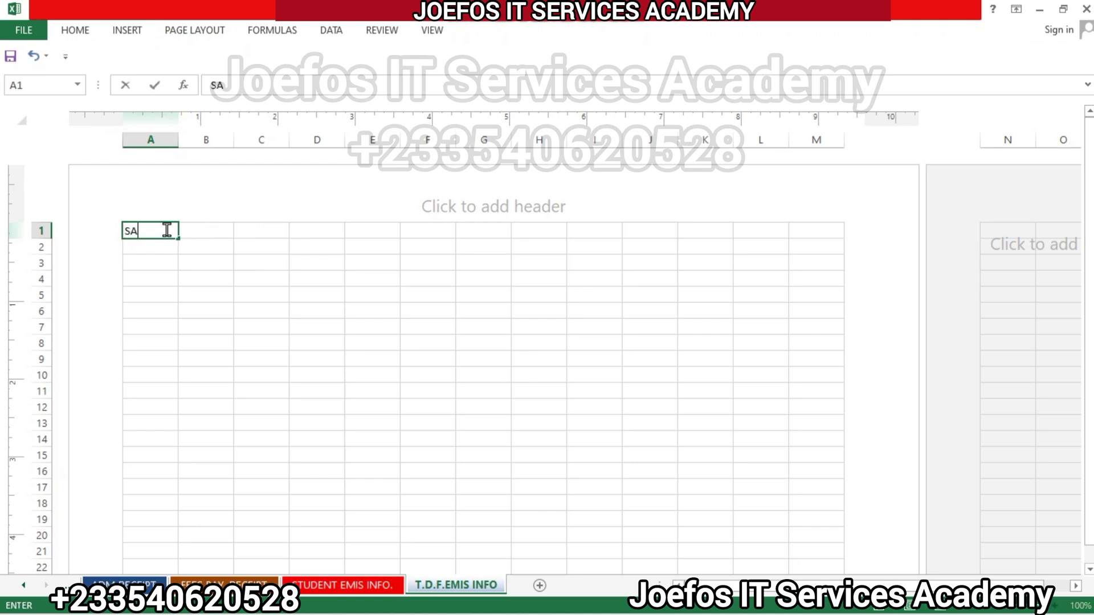
key(BackSpace)
text(TAFF LIST FOR EMIS)
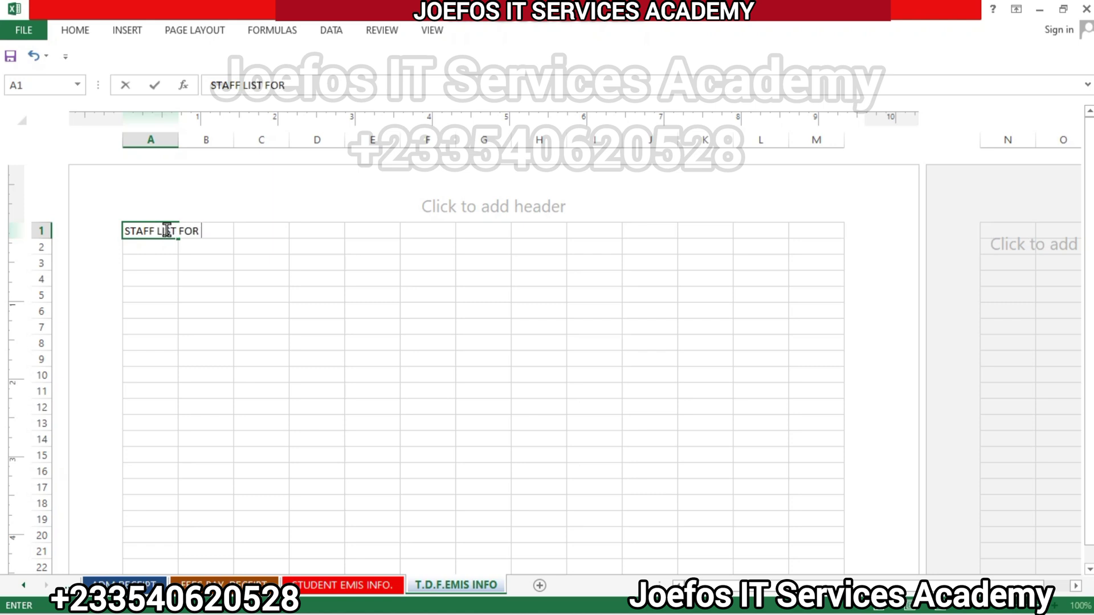
text( DATA)
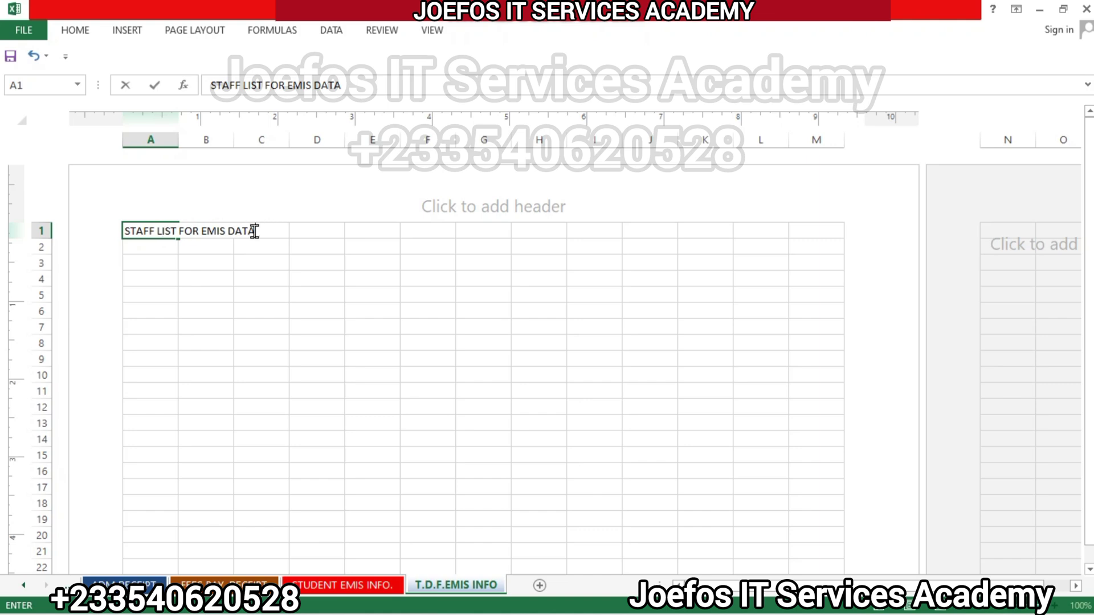
click(249, 301)
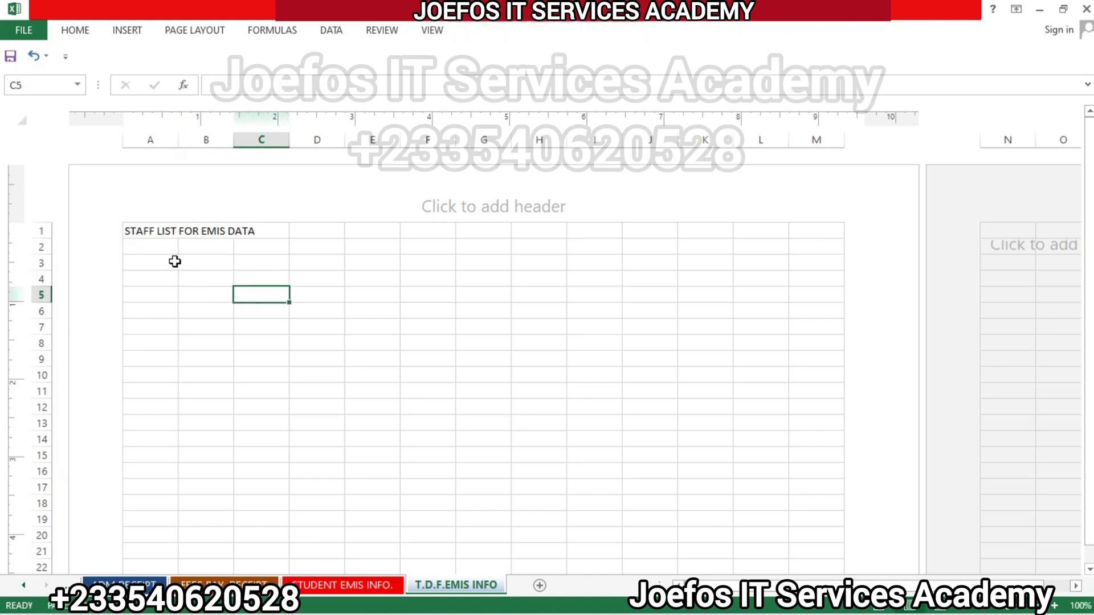
- Select A1:M1 across the page width, and undo the title entry in A1
drag(129, 232, 848, 228)
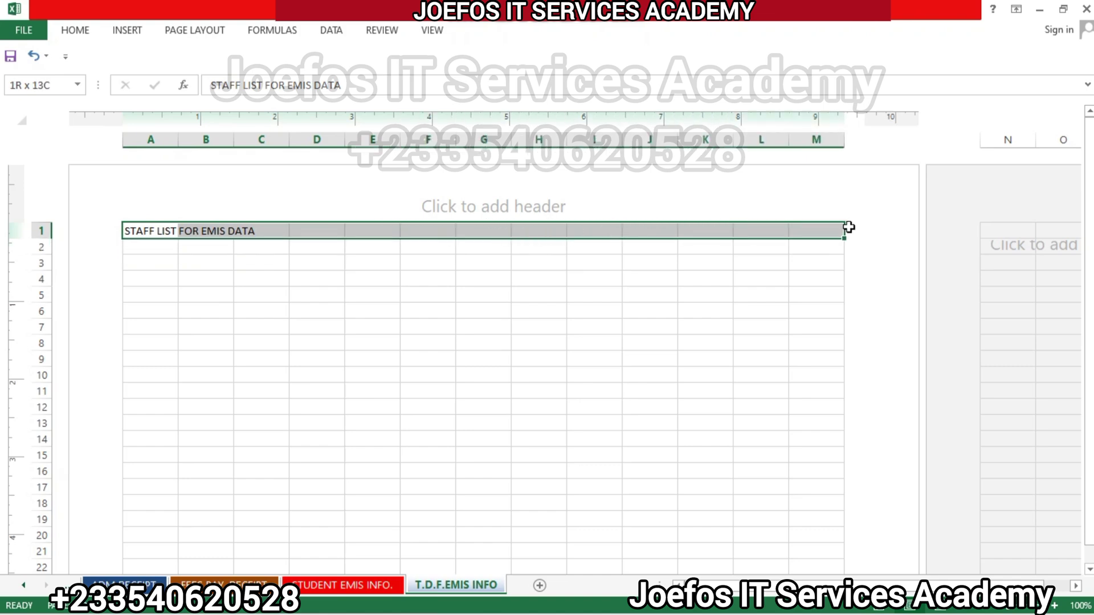
drag(848, 227, 830, 227)
click(33, 55)
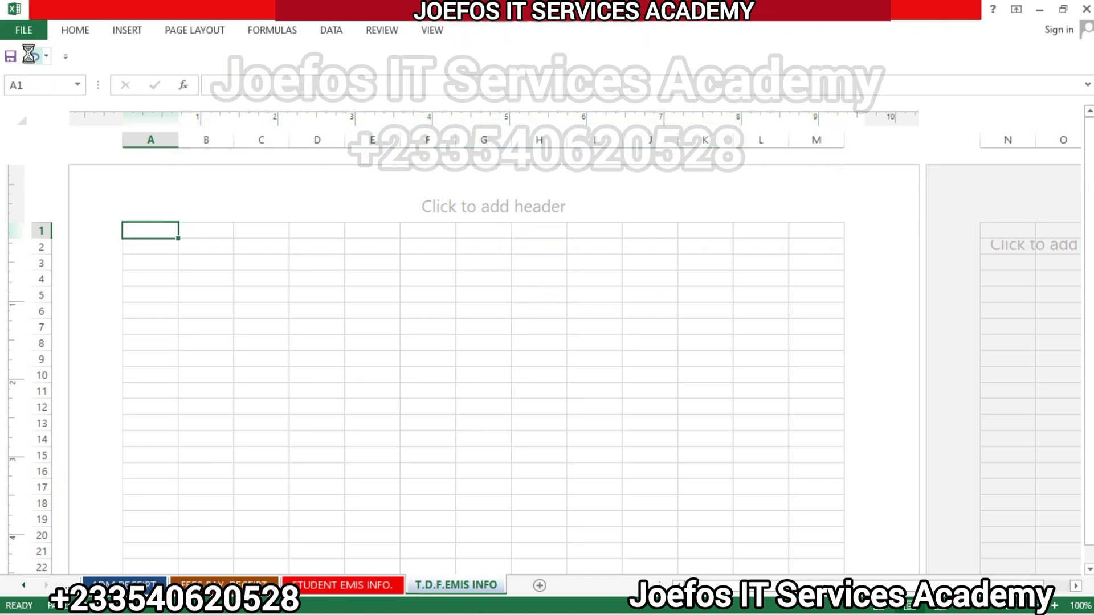
- Enter the labels REGION, DISTRICT, CURCUIT and SCHOOL in cells A5 to A8
click(166, 295)
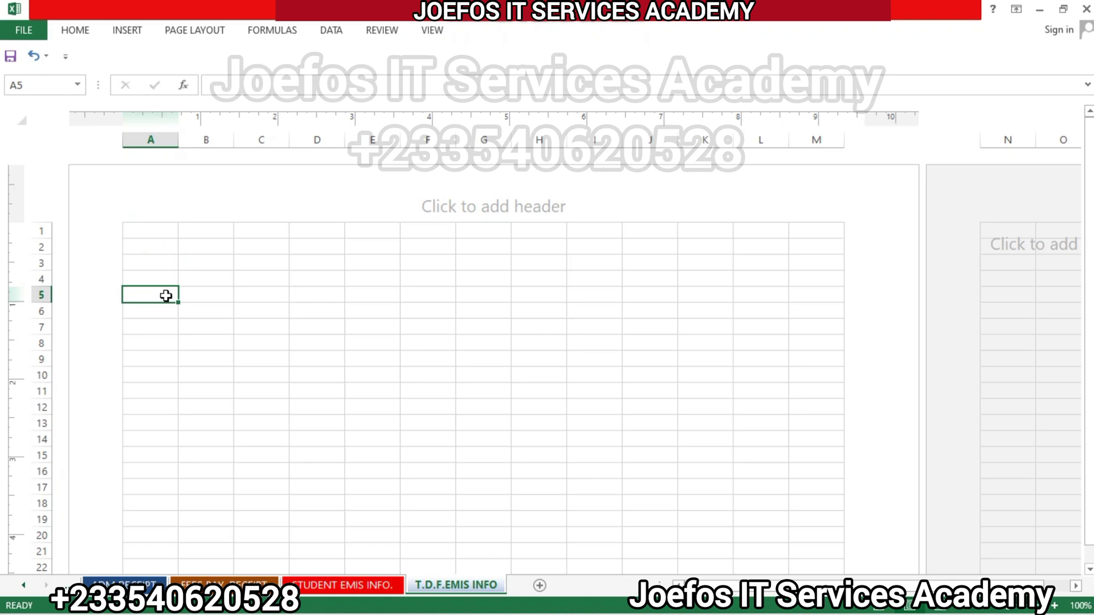
text(REGION)
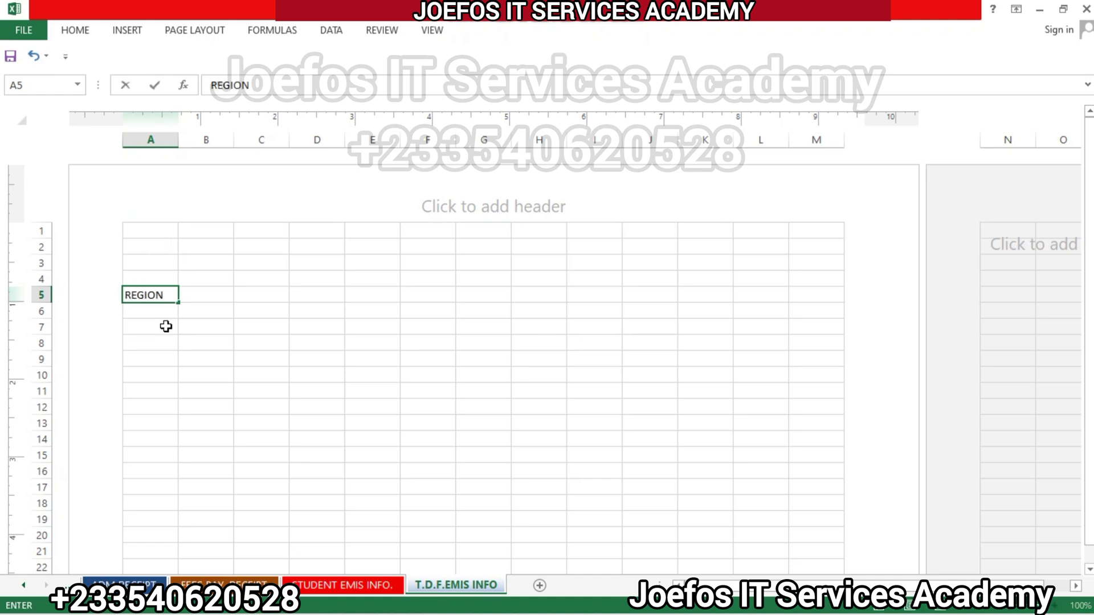
click(156, 311)
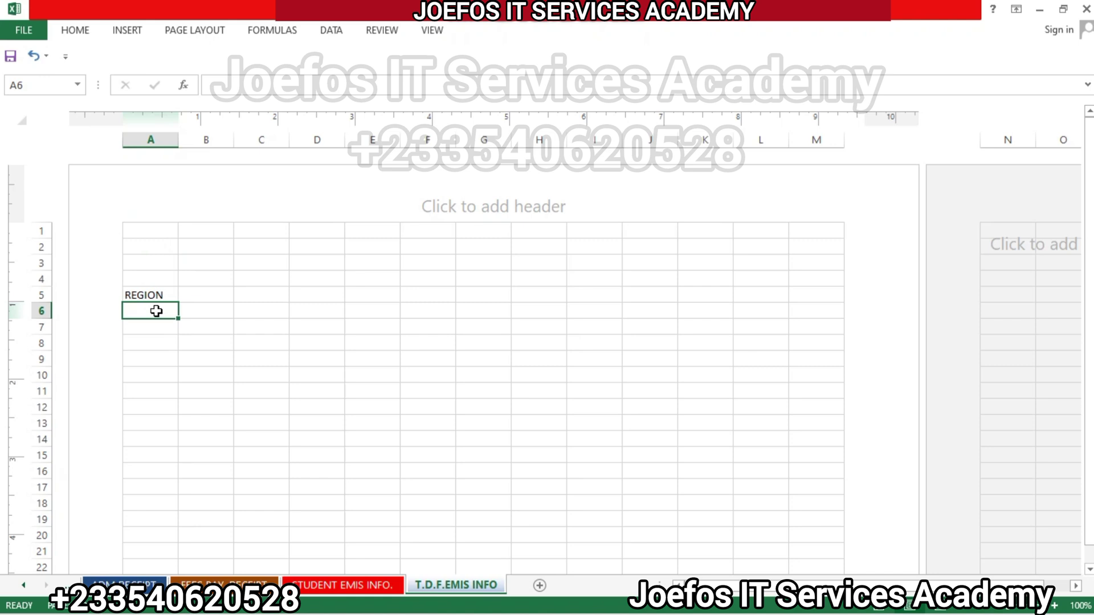
text(DISTRI)
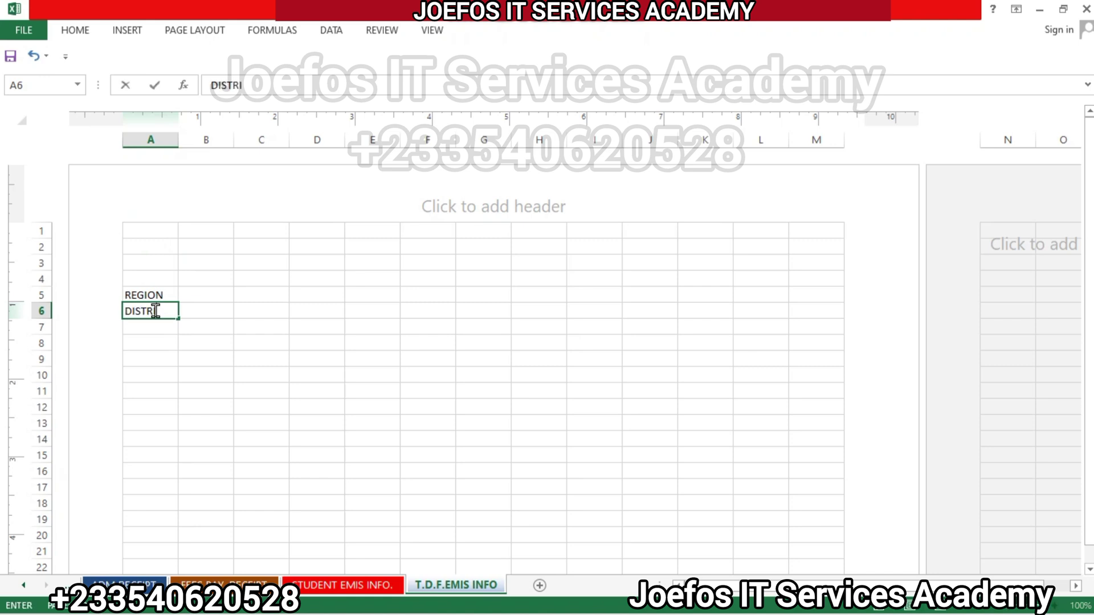
text(CT)
click(152, 328)
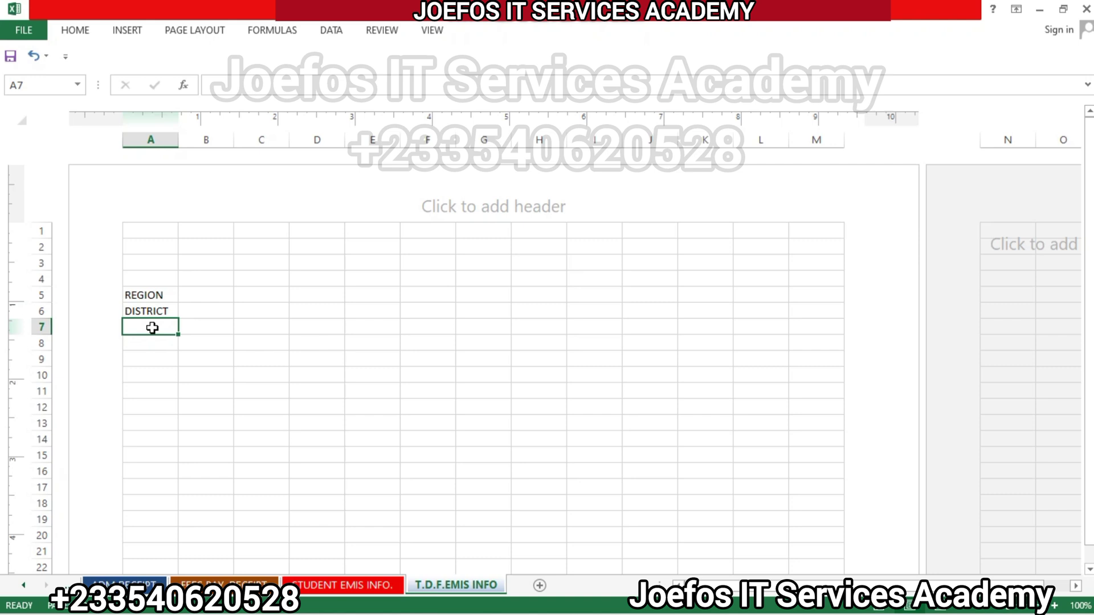
text(CU)
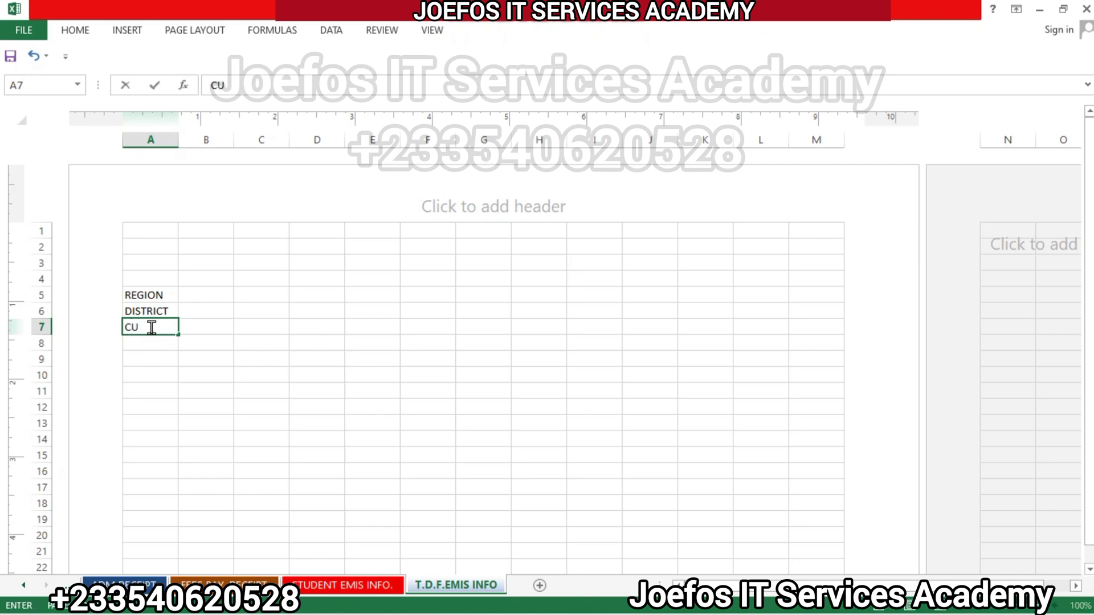
text(RCUIT)
click(154, 343)
text(SCHOOL)
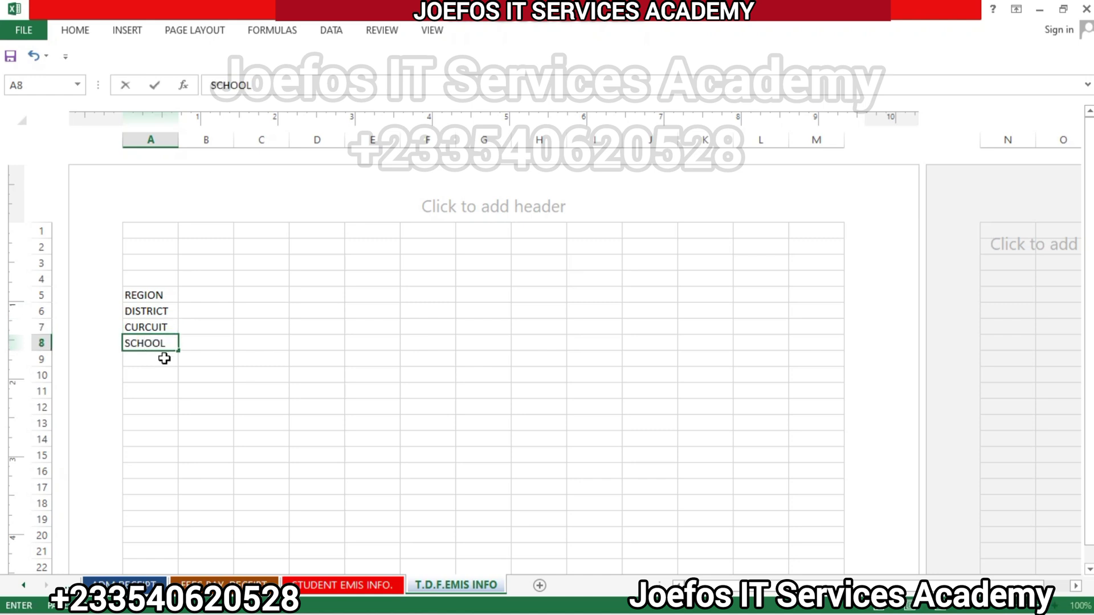
click(160, 357)
- Enter the column headings ID, NAME and NTC/REG.NO. in cells A10 to C10
click(161, 375)
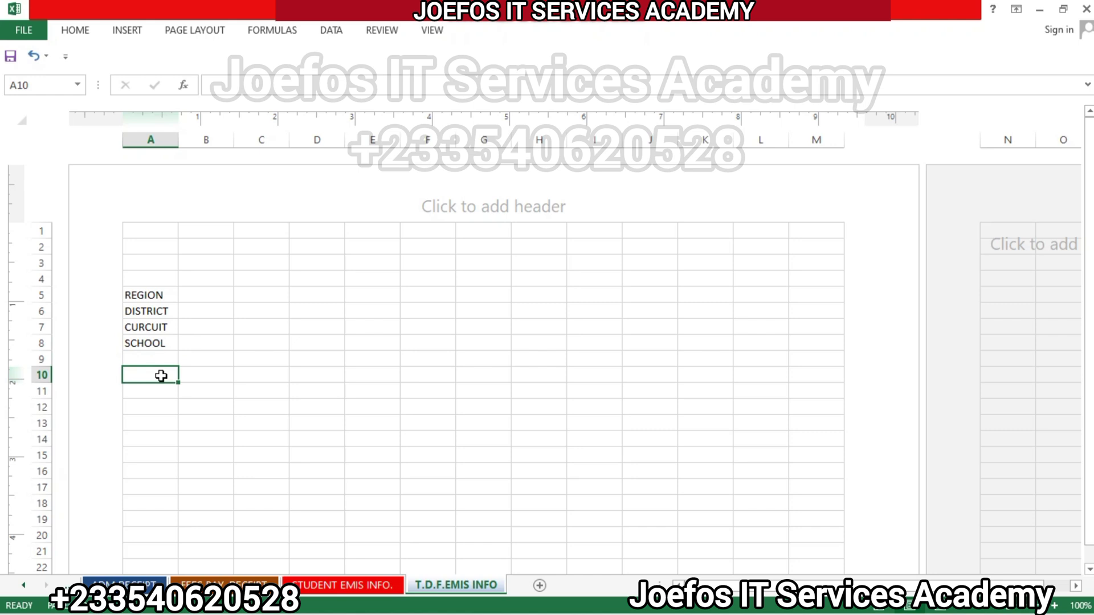
text(D)
key(BackSpace)
text(ID)
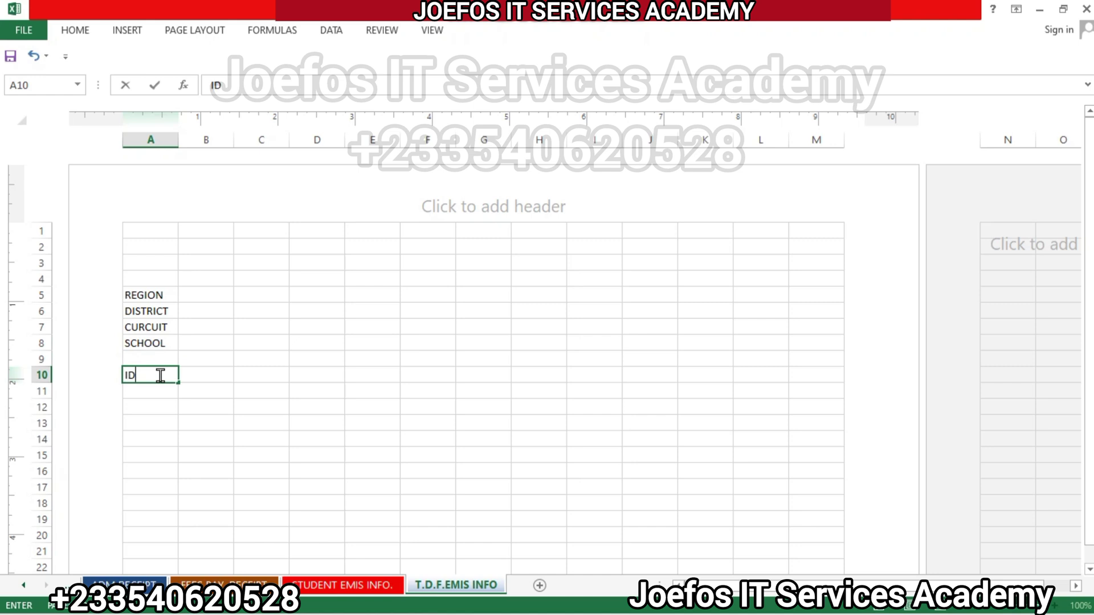
click(199, 375)
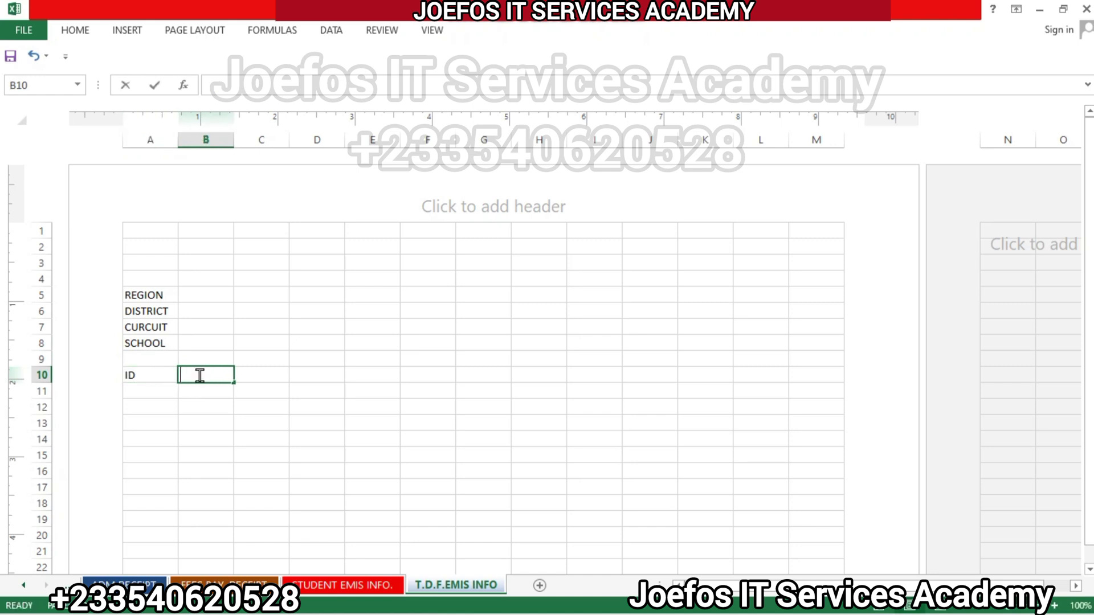
text(NAME)
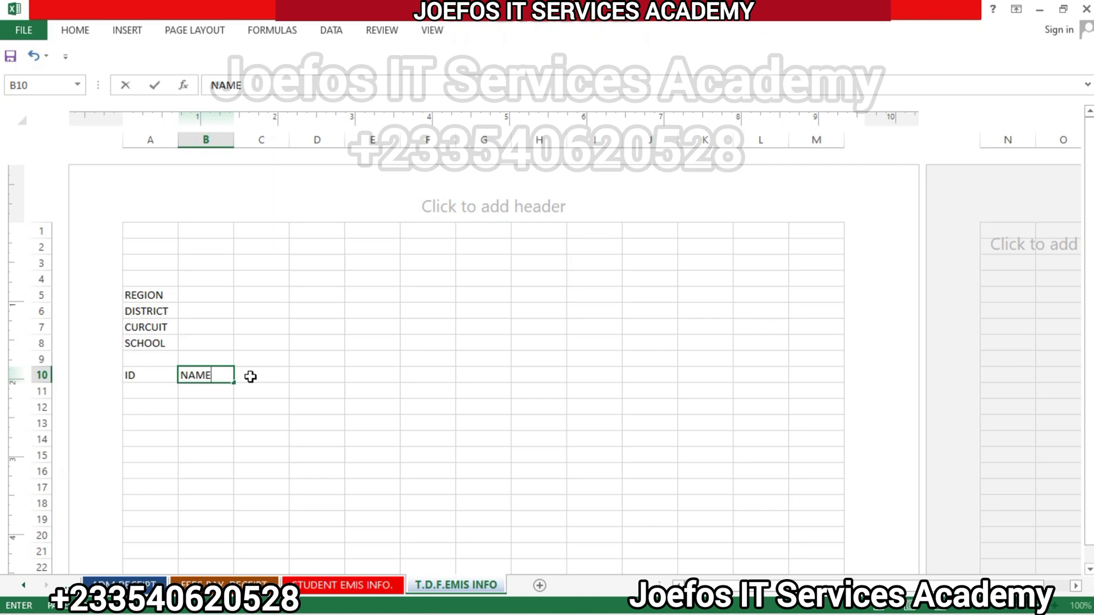
click(250, 376)
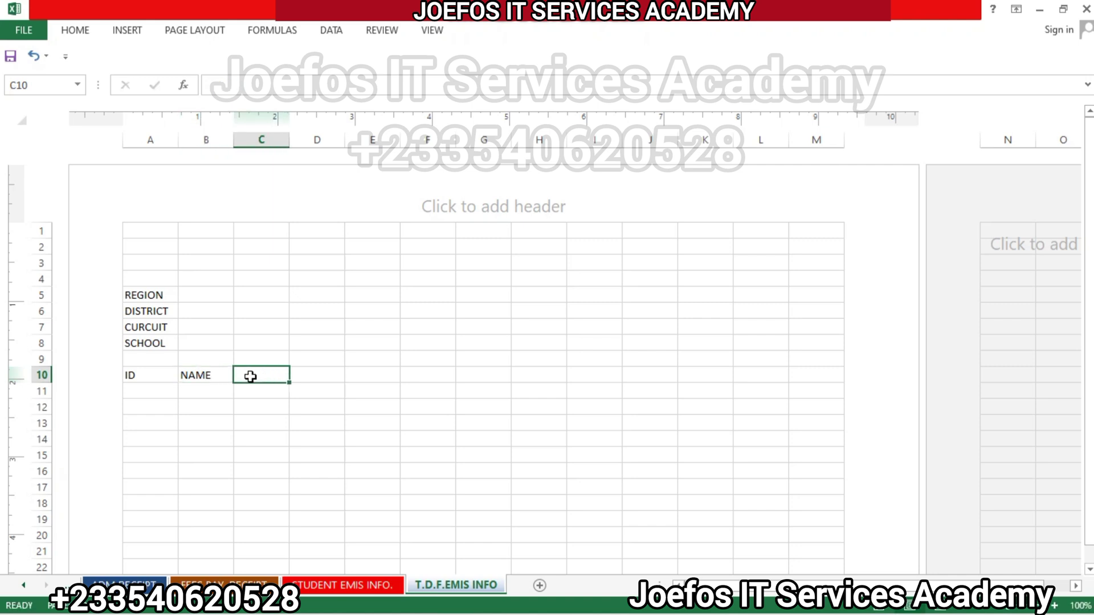
text(NTC)
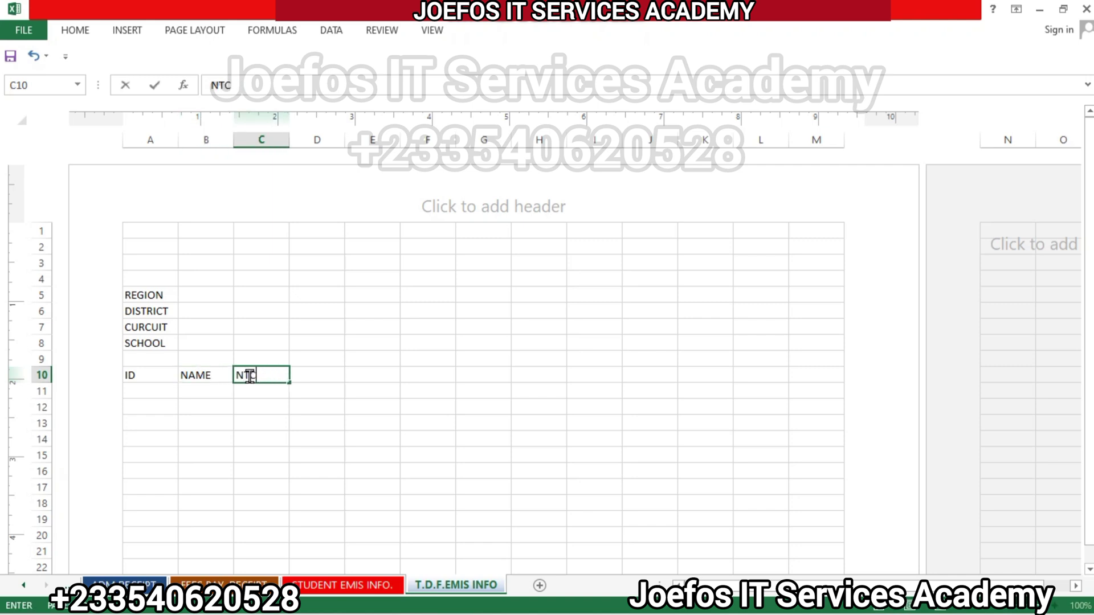
text(/REG.NO)
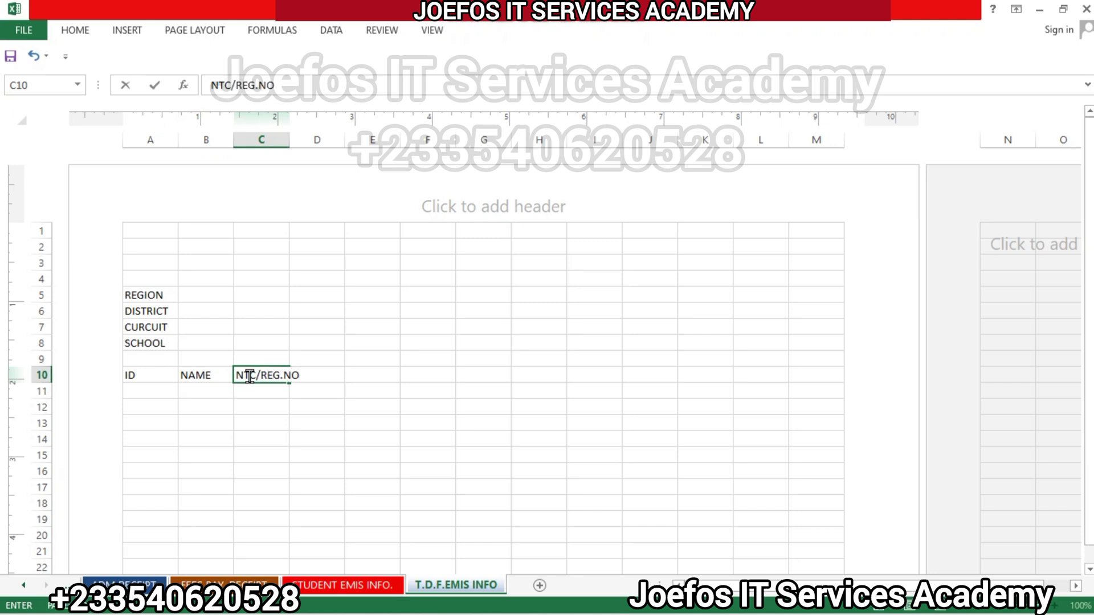
text(.)
click(321, 362)
- Enter the column headings STAFF ID, RANK and QUAL. in cells D10 to F10
click(322, 375)
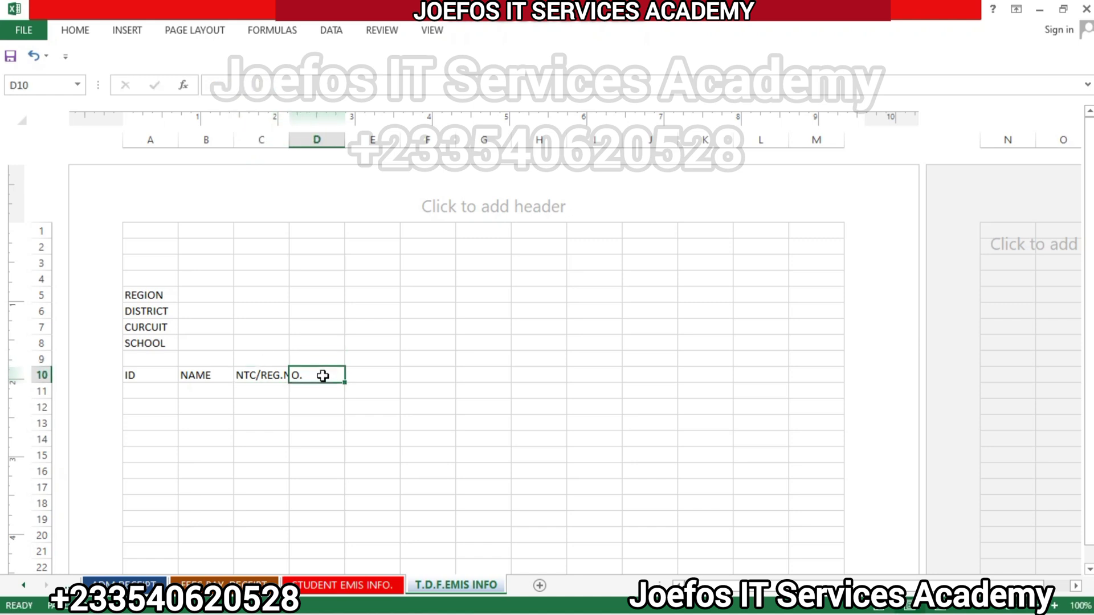
text(STAFF)
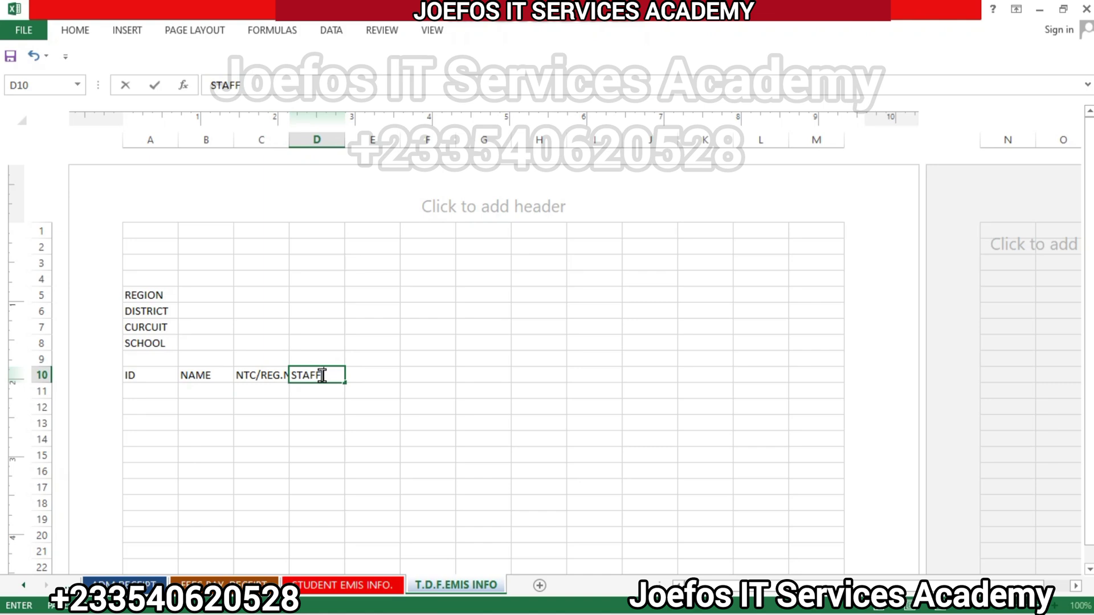
text( ID)
click(367, 379)
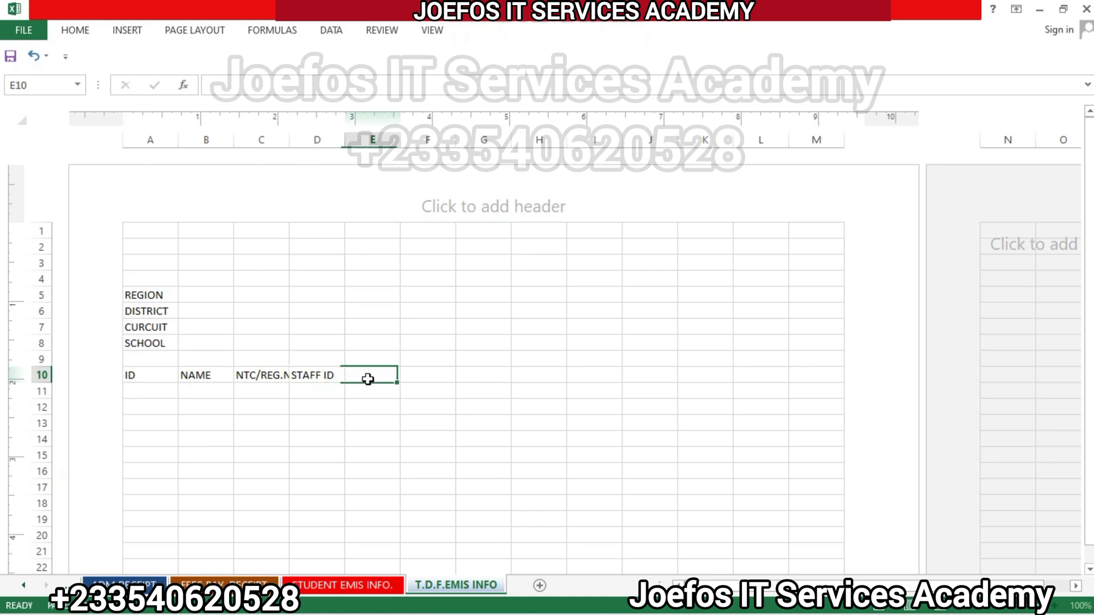
text(RANK)
click(427, 374)
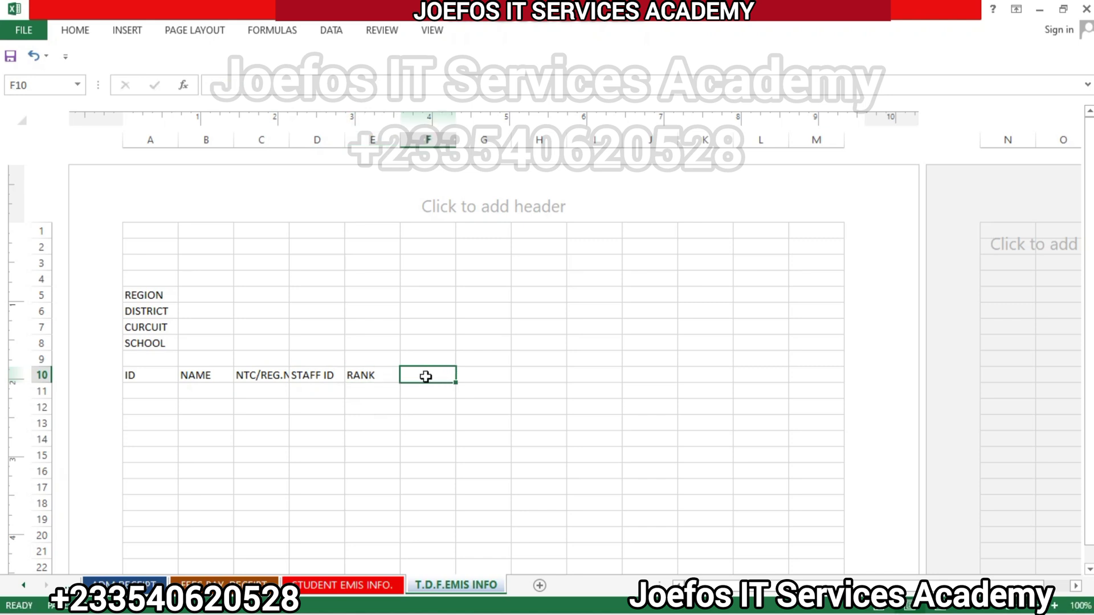
text(QUAL)
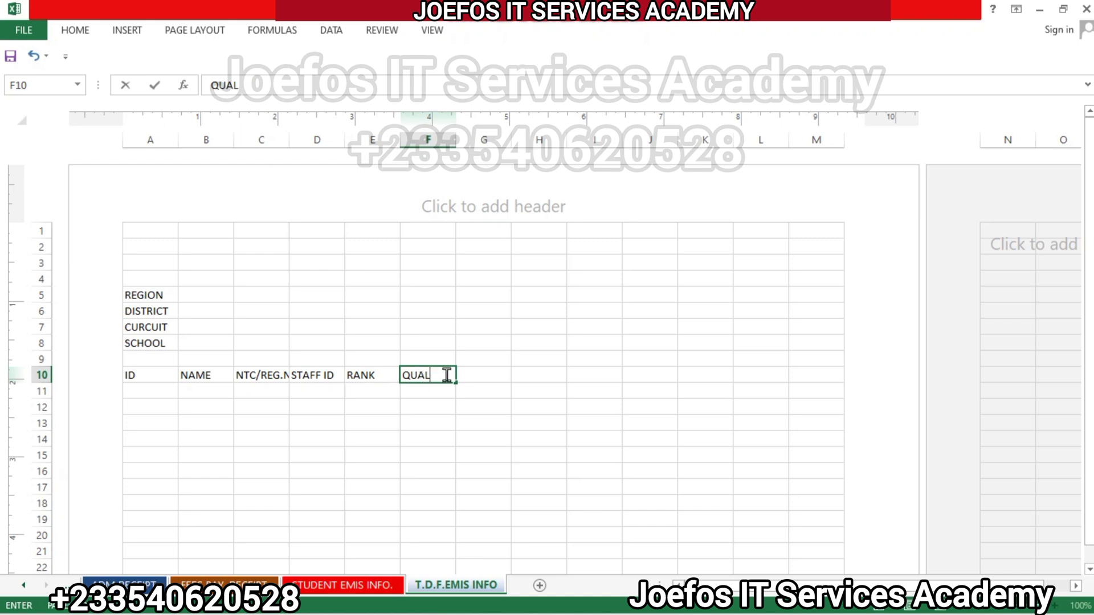
text(.)
- Enter the column headings SSF.NO., 1ST APPOINTMENT and SIGNATURE in cells G10 to I10
click(494, 371)
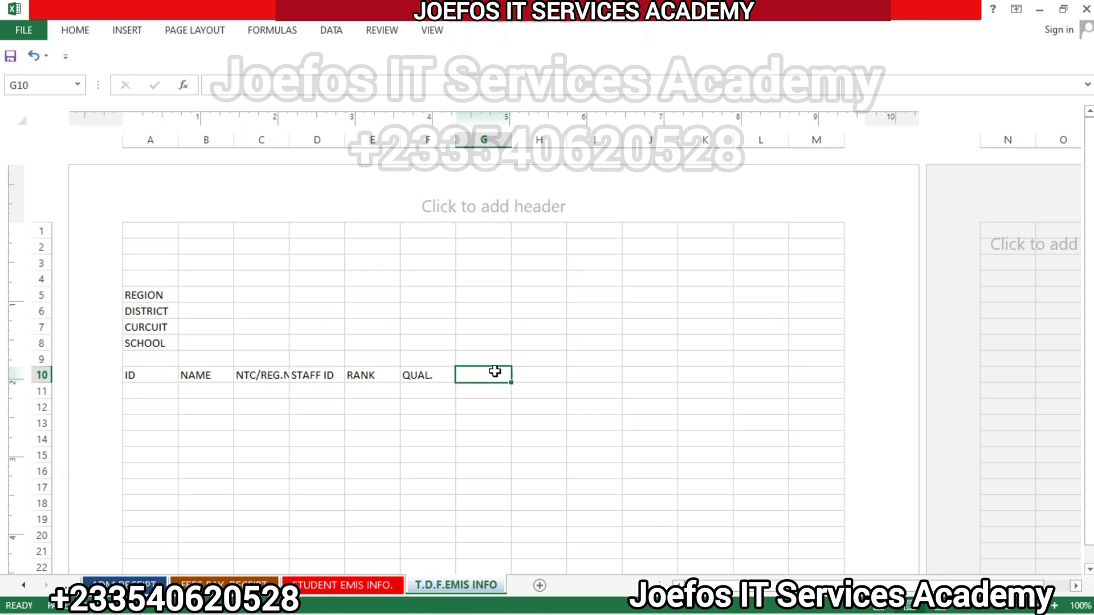
text(SS)
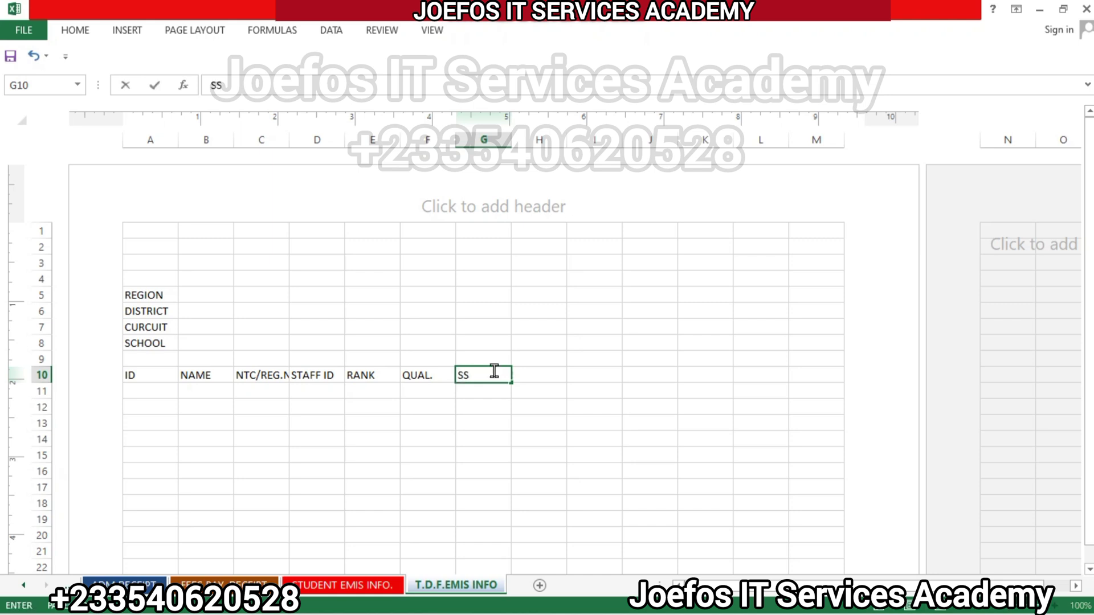
text(F.NO.)
click(550, 375)
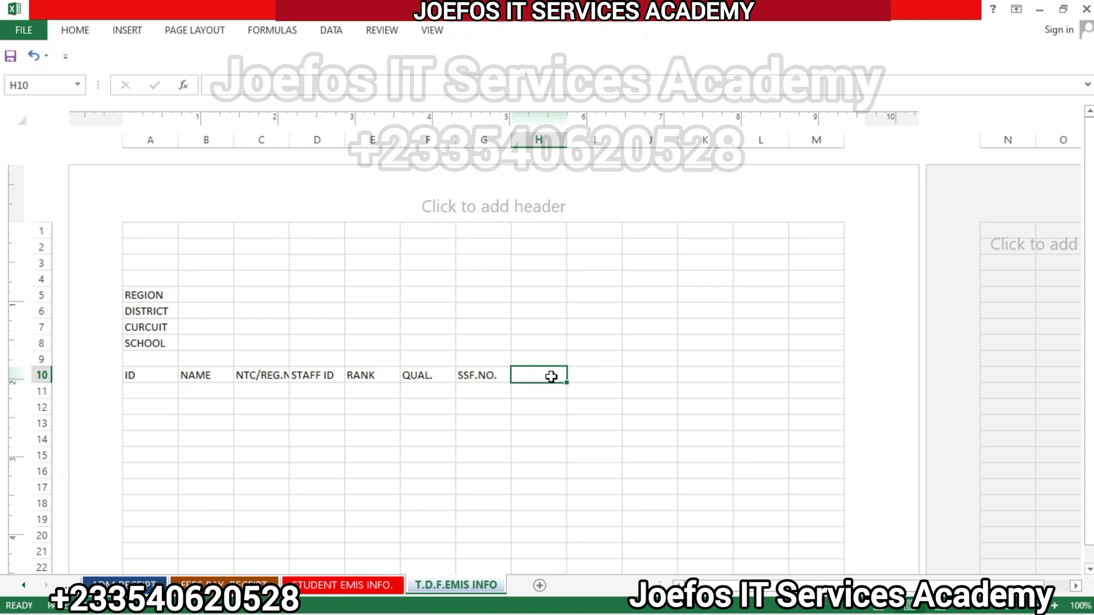
text(1ST)
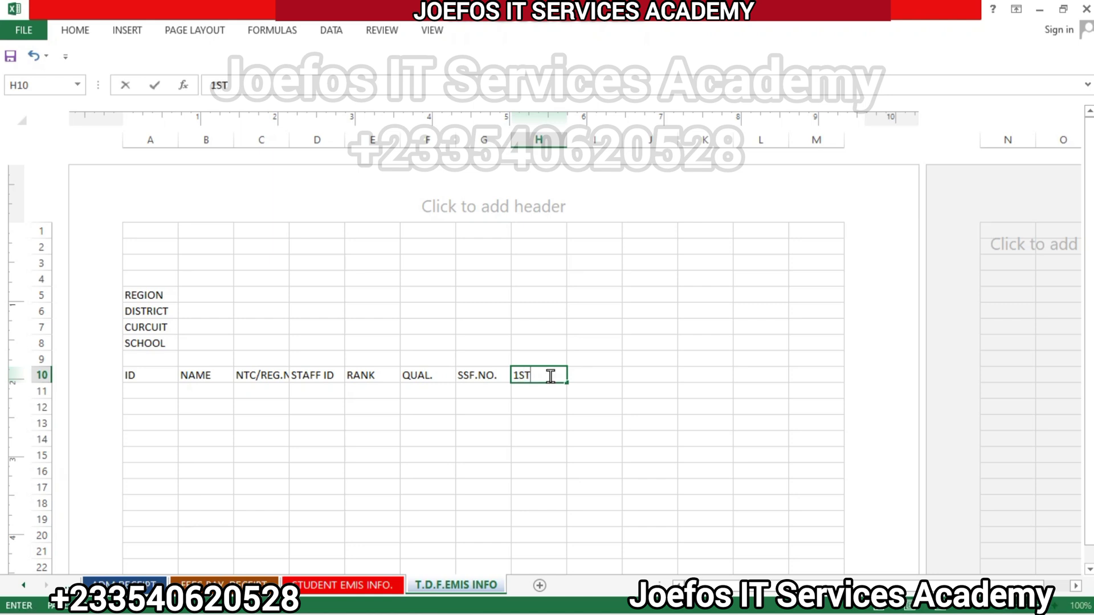
text( APPOINTMENT)
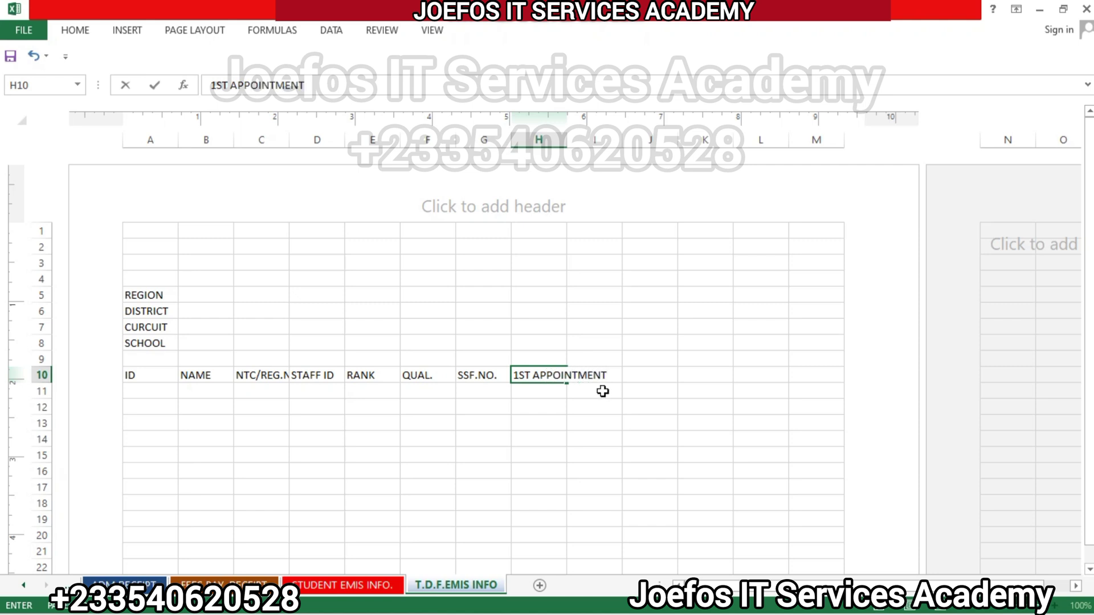
click(600, 354)
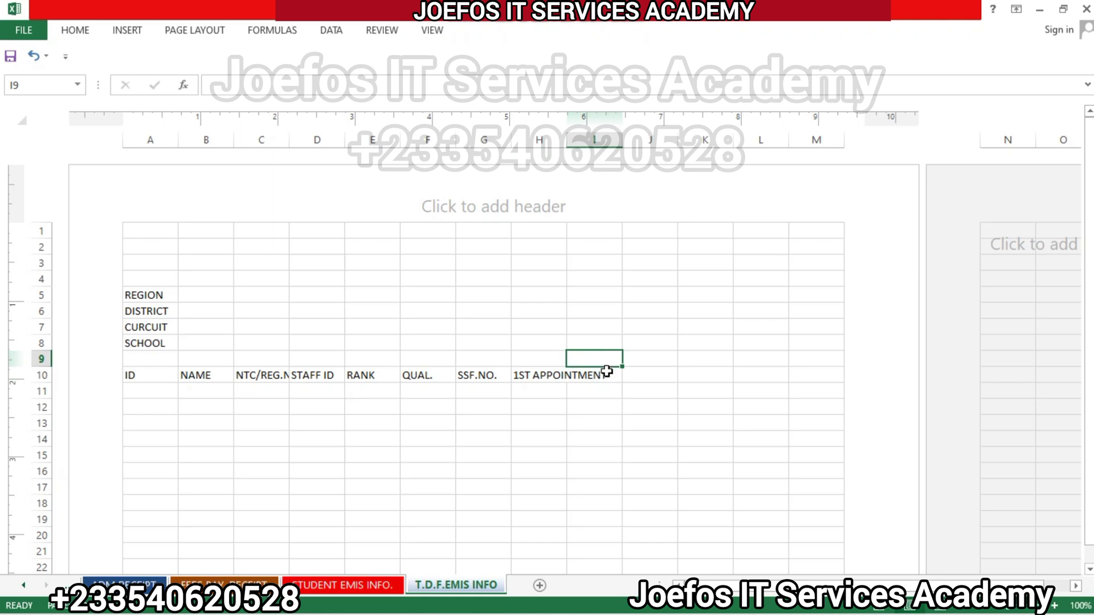
click(607, 374)
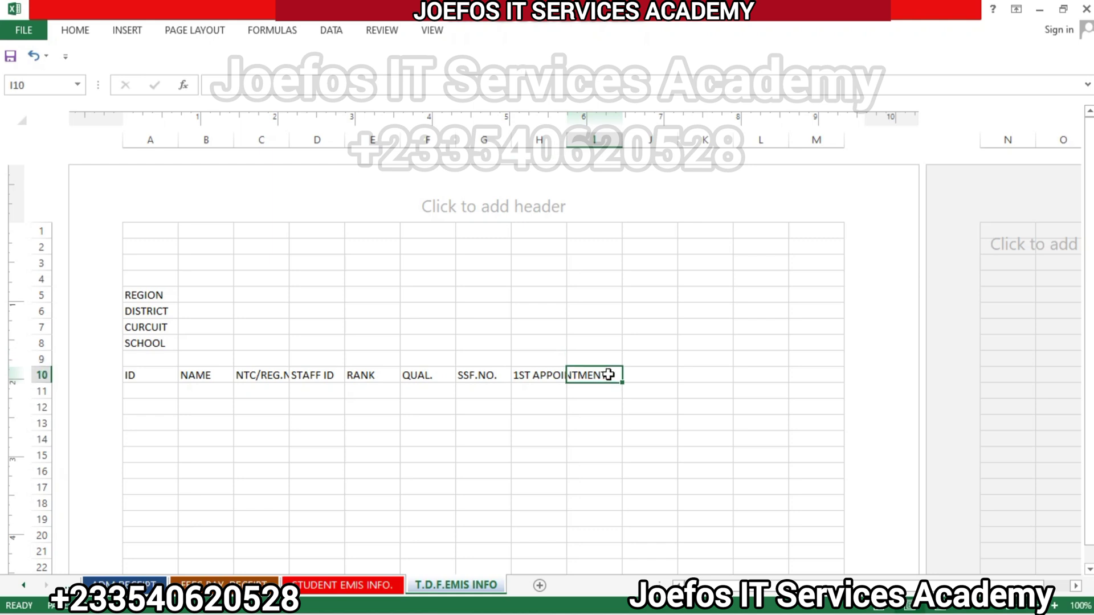
text(SIGN)
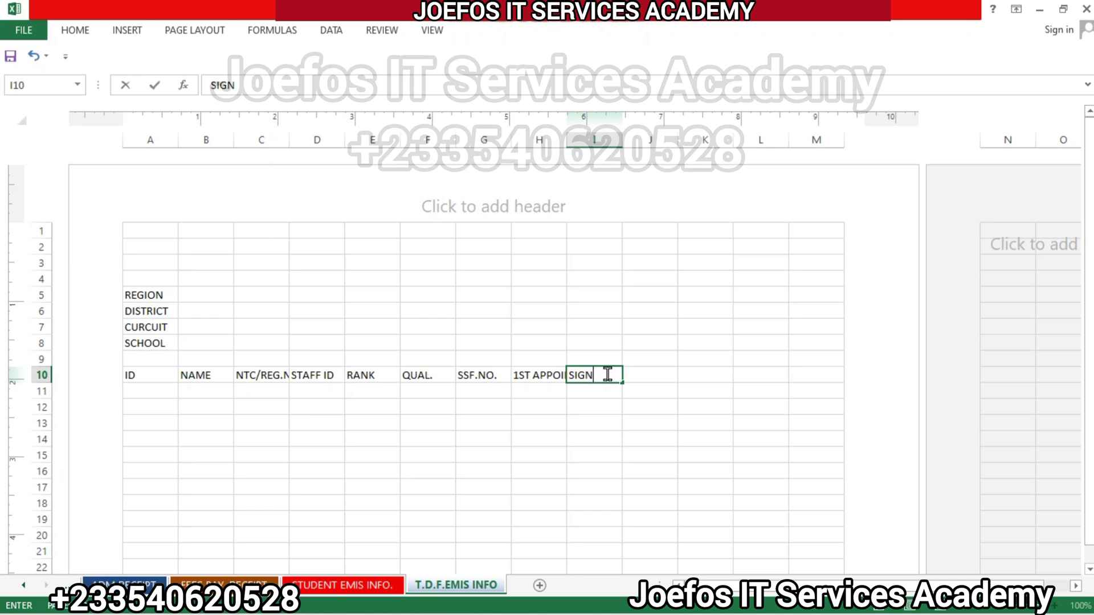
text(ATURE)
click(586, 419)
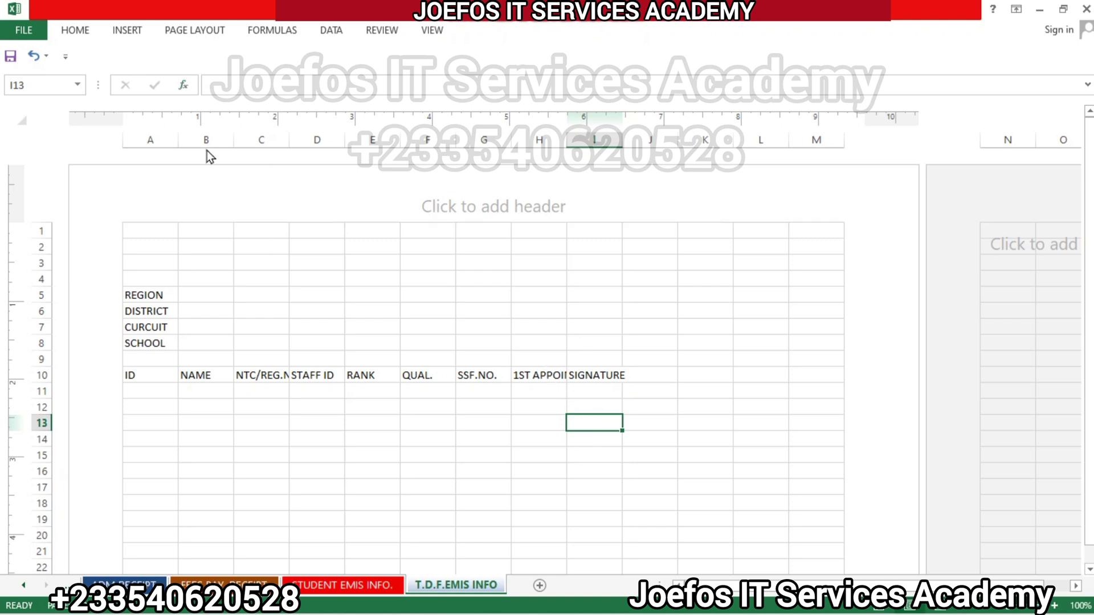
- Widen columns A to E and column G to fit their headings, making the NAME column the widest
drag(178, 139, 442, 147)
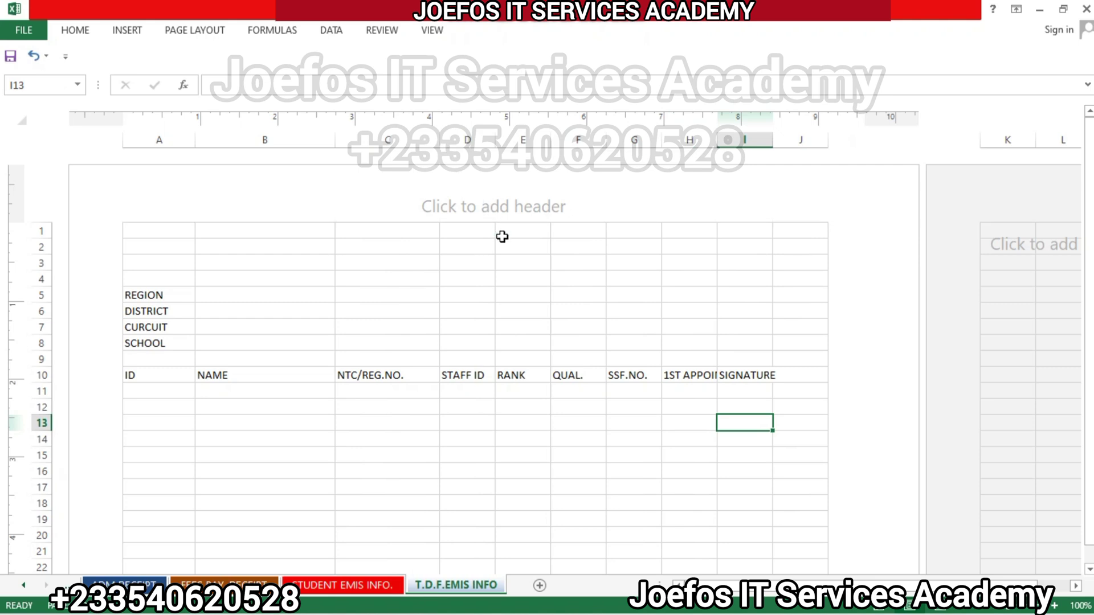
drag(494, 137, 501, 135)
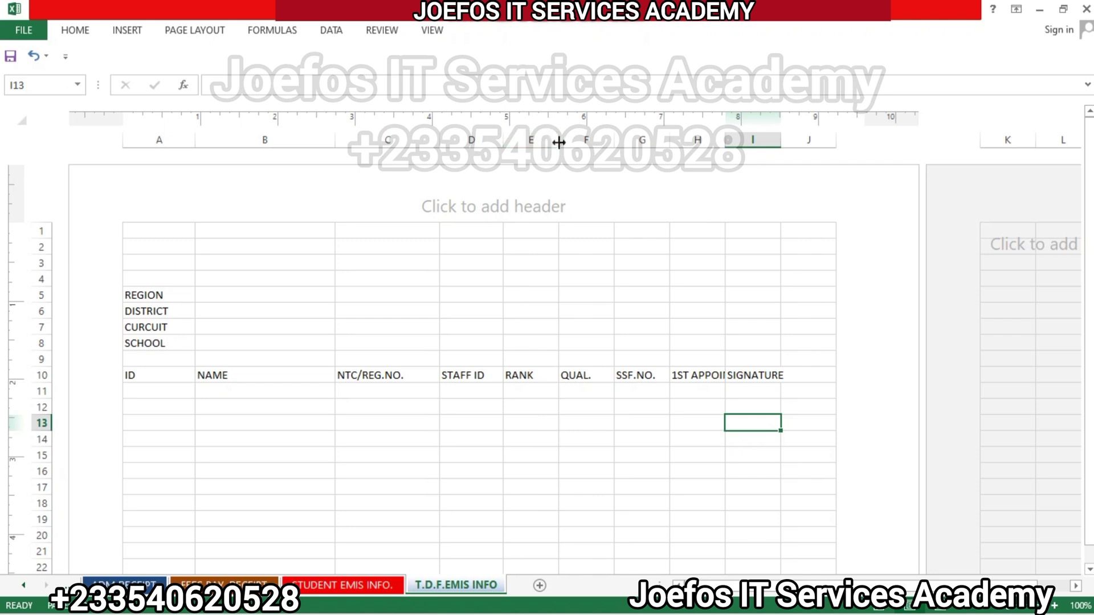
drag(559, 140, 571, 140)
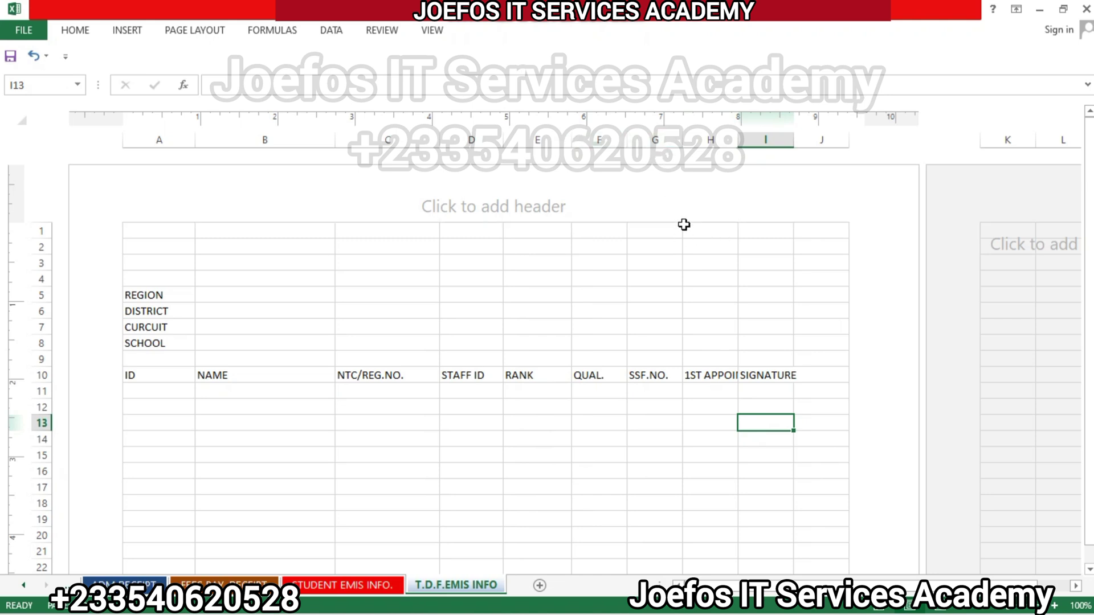
drag(682, 139, 705, 139)
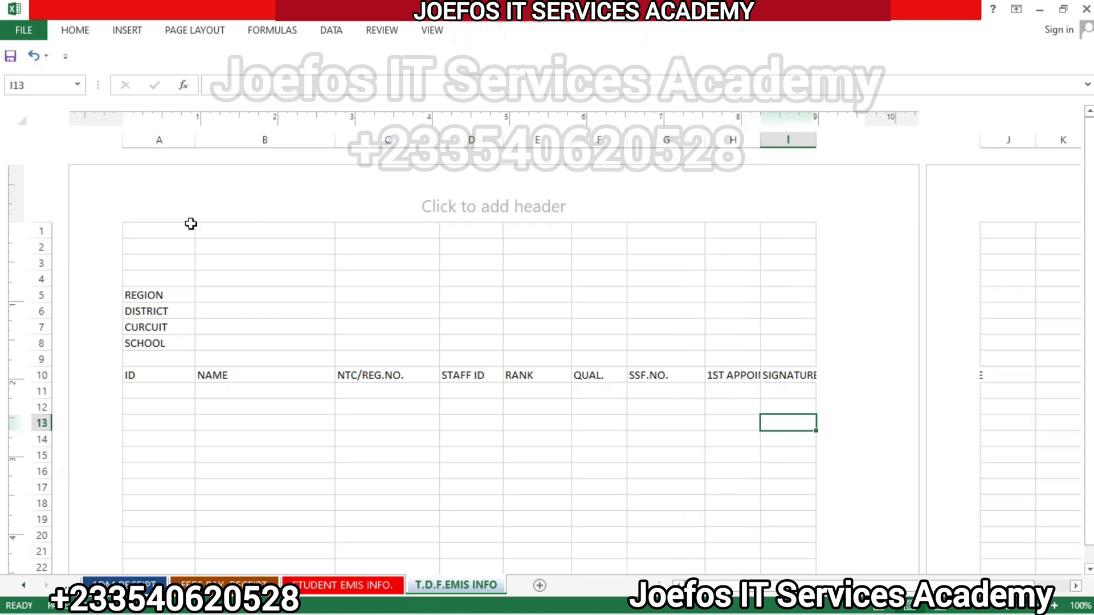
- Narrow columns A, C and E slightly to save page width
drag(192, 143, 189, 144)
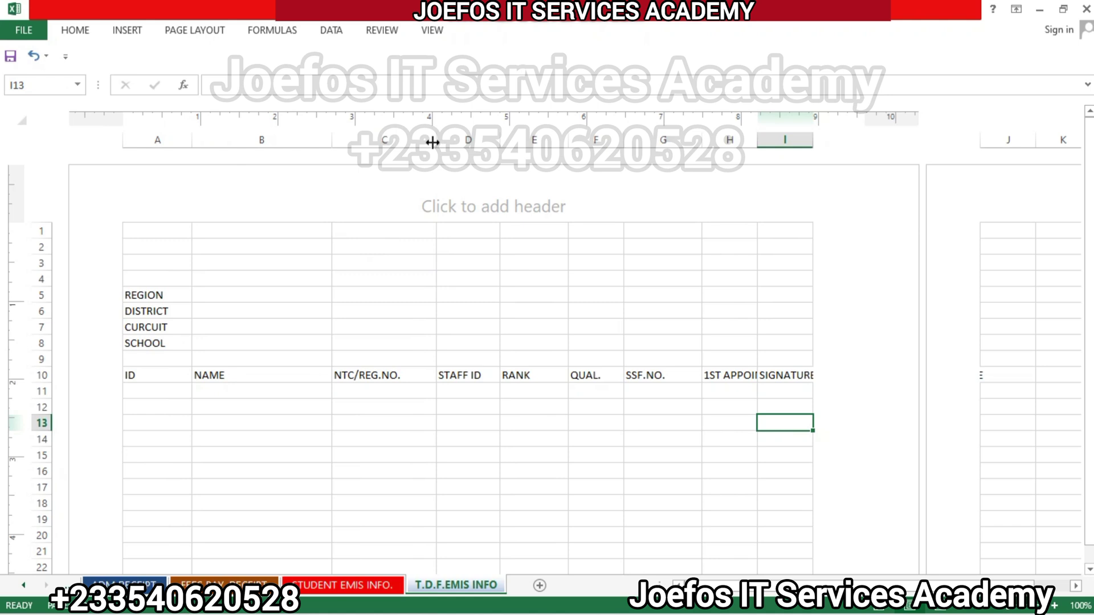
drag(432, 142, 429, 142)
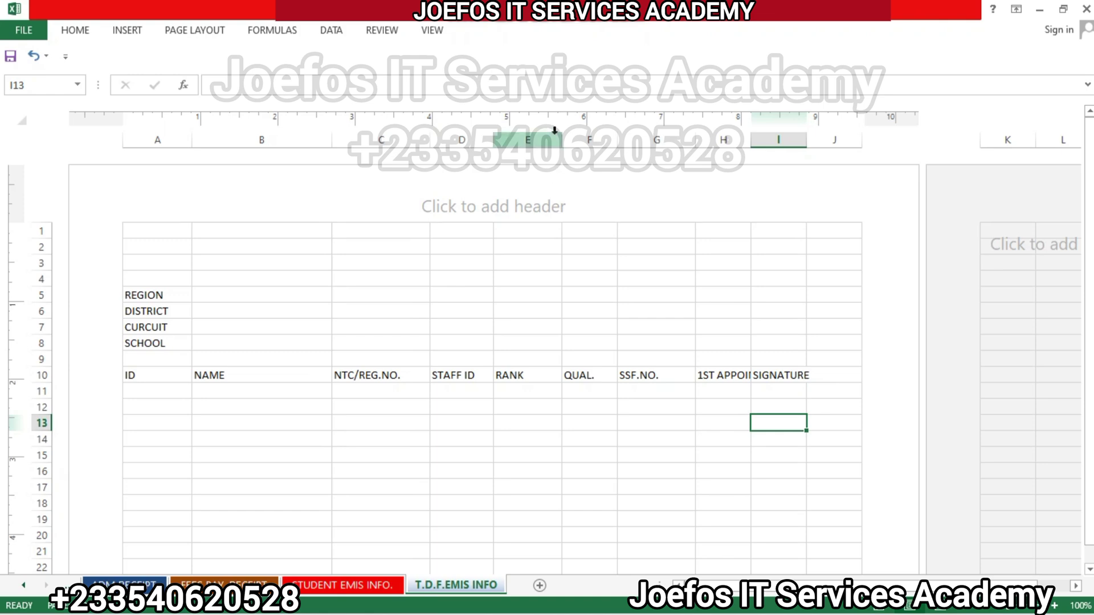
drag(561, 140, 558, 139)
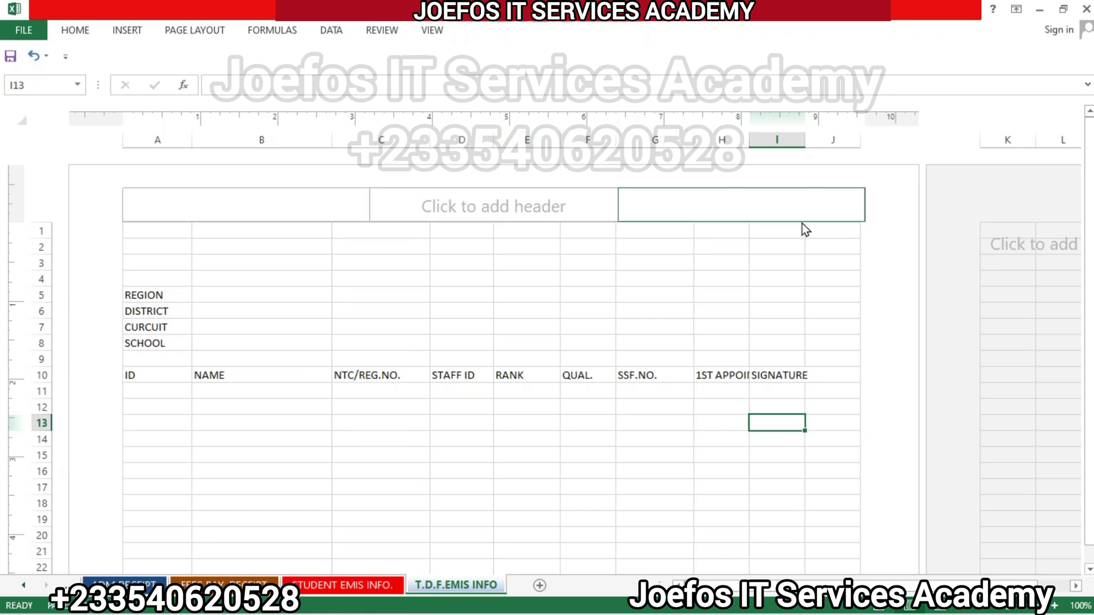
- Widen column H to make room for the 1ST APPOINTMENT heading, and trim its width slightly
drag(802, 227, 809, 227)
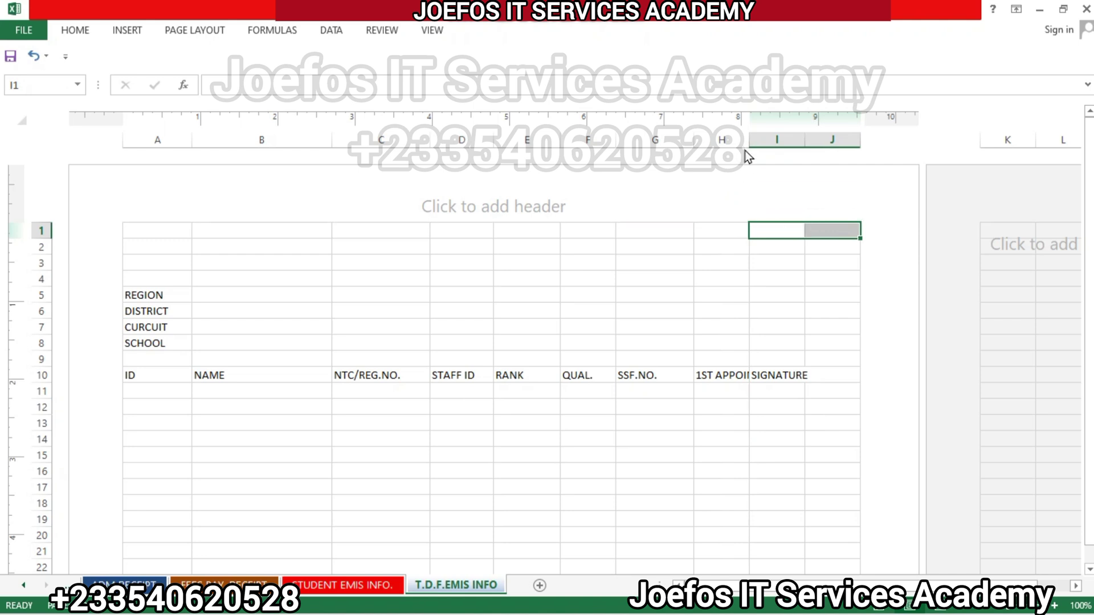
drag(745, 143, 774, 143)
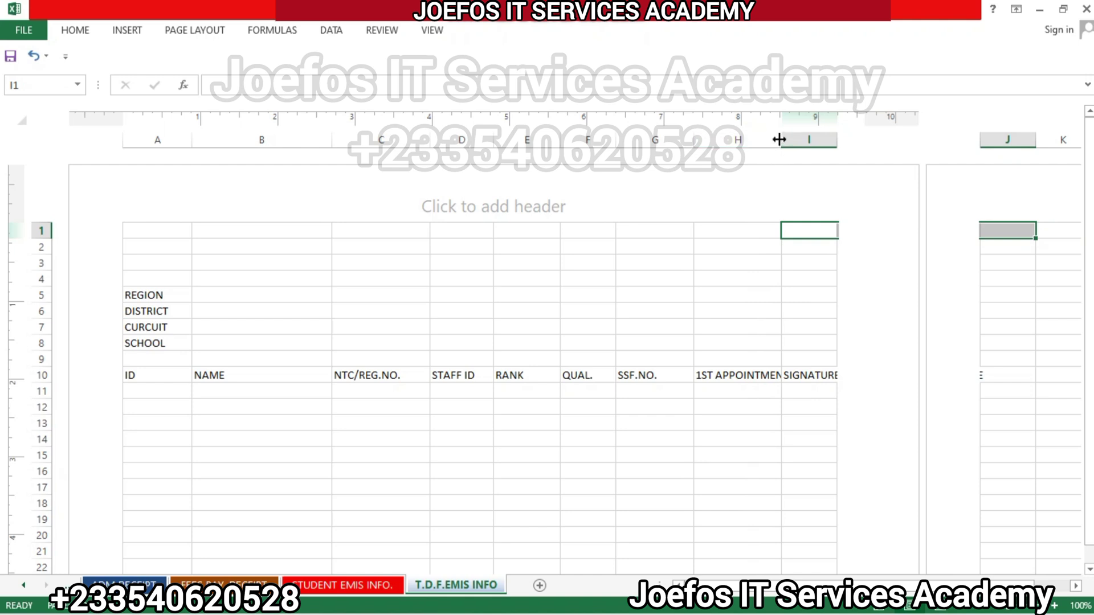
drag(777, 140, 772, 139)
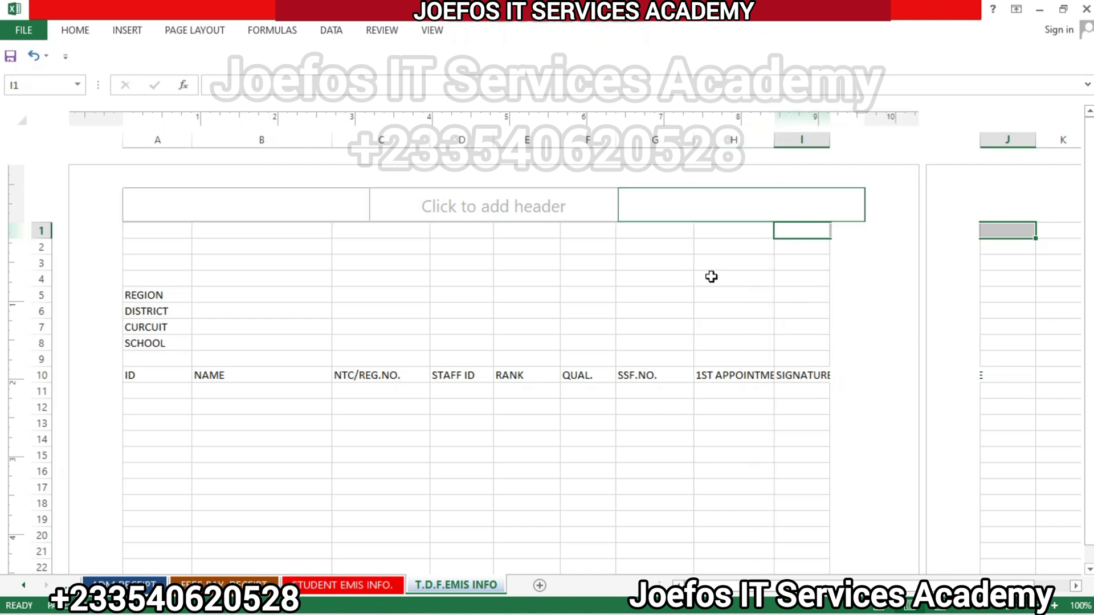
- Shorten the heading in H10 to 1ST APP. and narrow column H to suit it
double_click(731, 376)
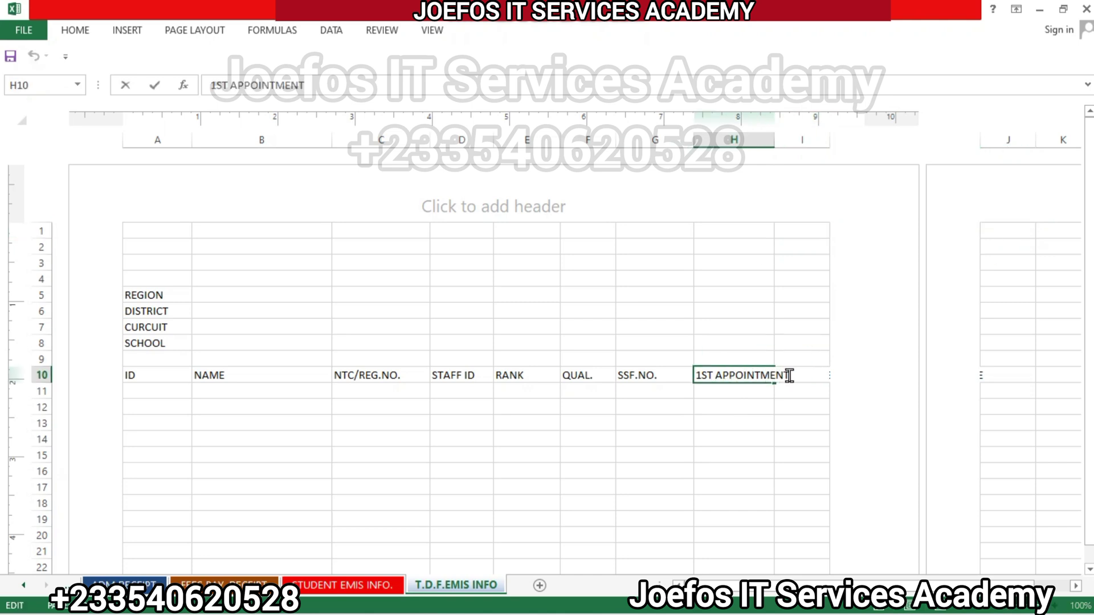
key(BackSpace)
key(BackSpace)
key(BackSpace)
key(BackSpace)
key(BackSpace)
key(BackSpace)
key(BackSpace)
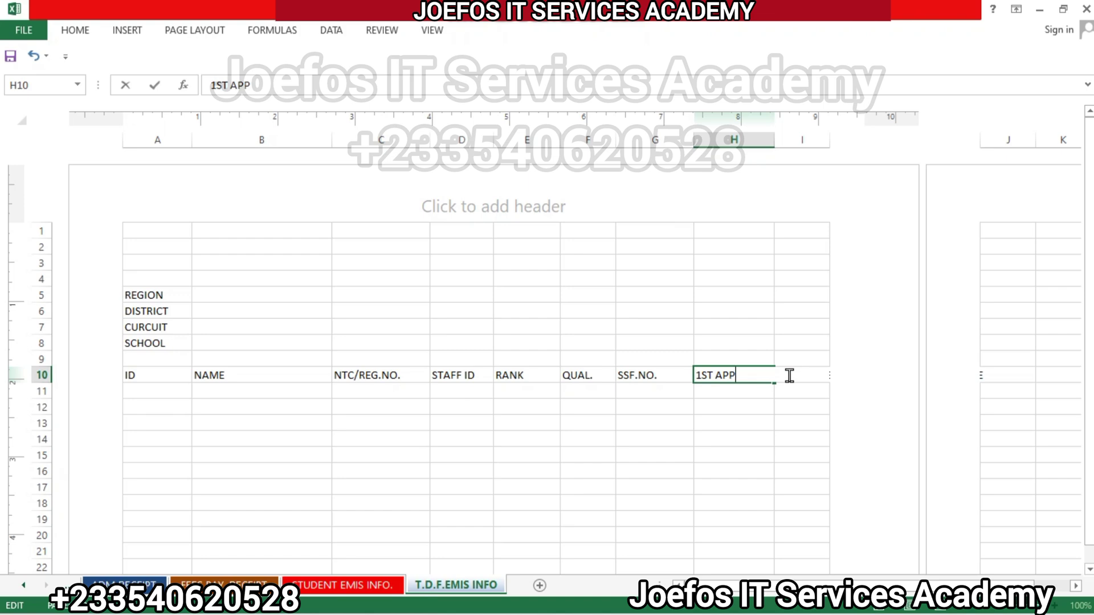
click(732, 326)
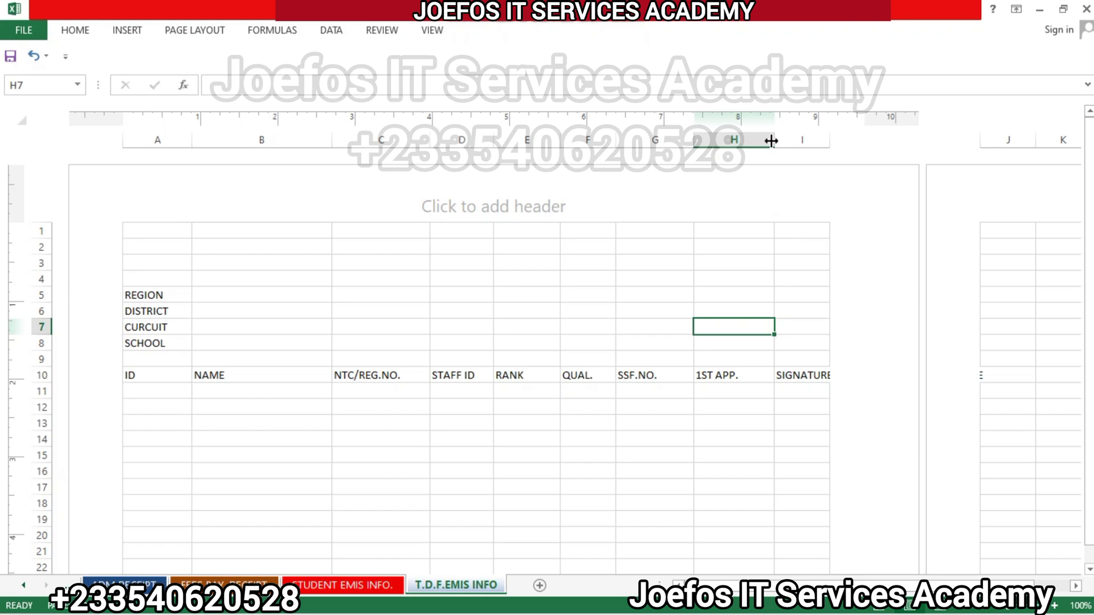
drag(769, 140, 757, 143)
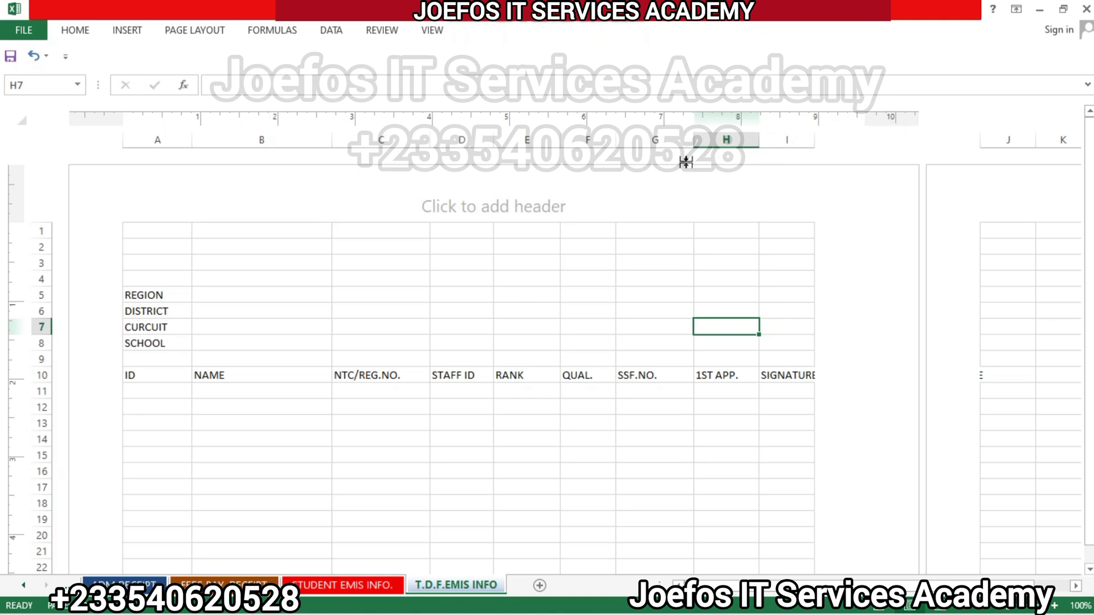
- Narrow column G slightly and widen column I to fit the SIGNATURE heading
drag(688, 139, 675, 144)
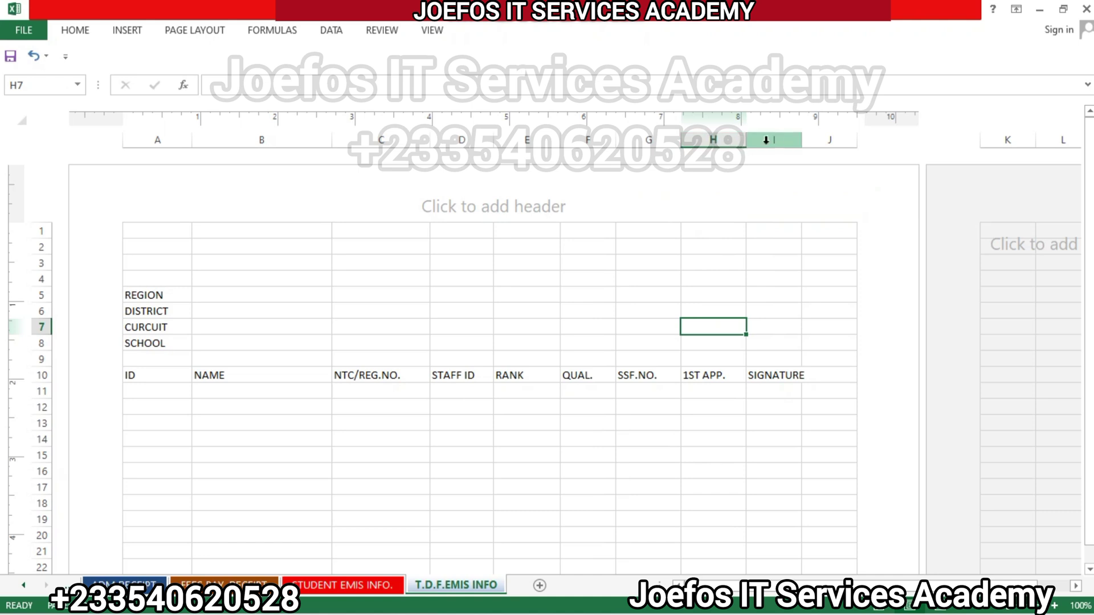
drag(797, 141, 813, 139)
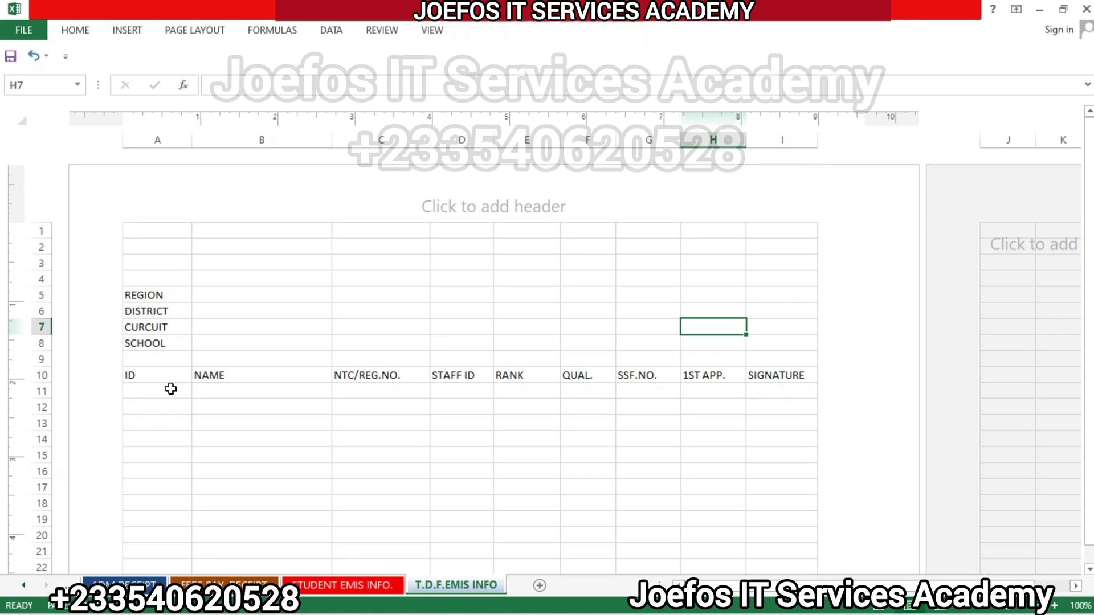
- Make the column headings in A10:I10 bold and center them horizontally and vertically
drag(128, 374, 771, 376)
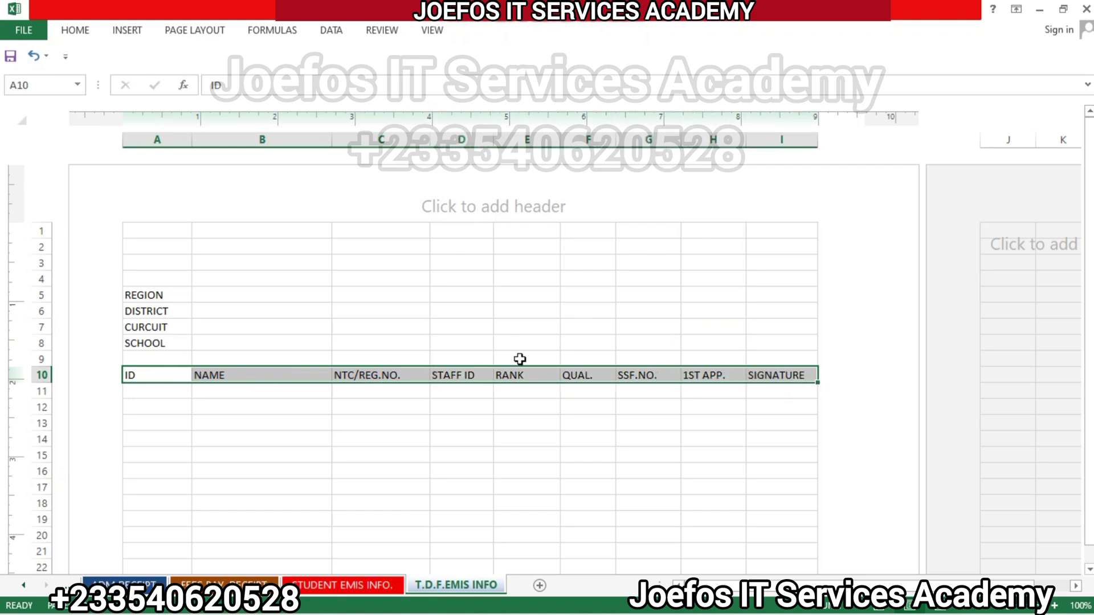
click(85, 29)
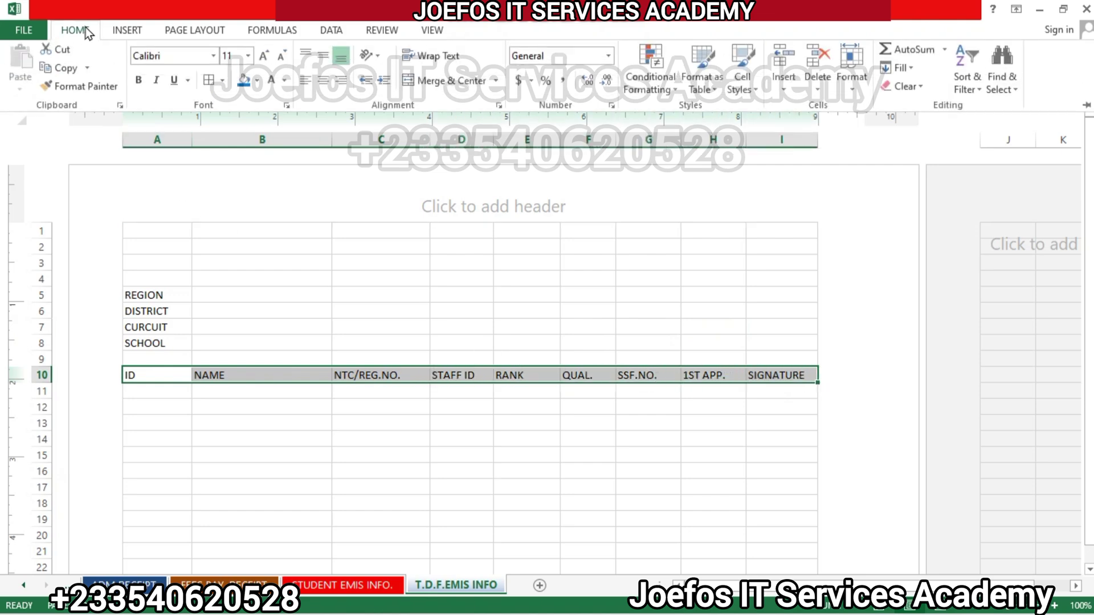
click(172, 59)
text(Times New Roma)
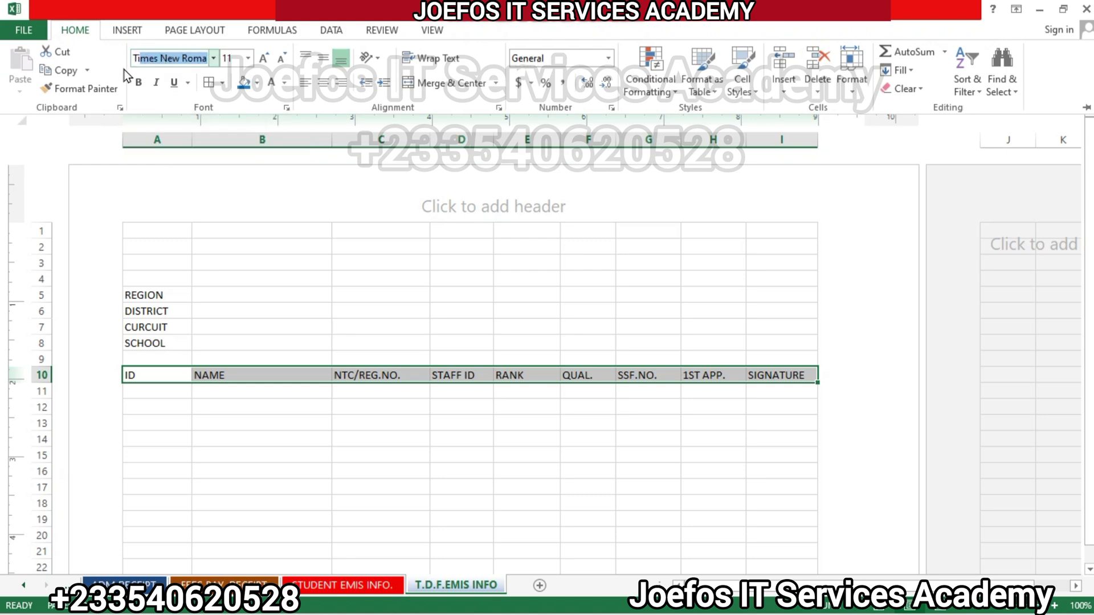
click(138, 82)
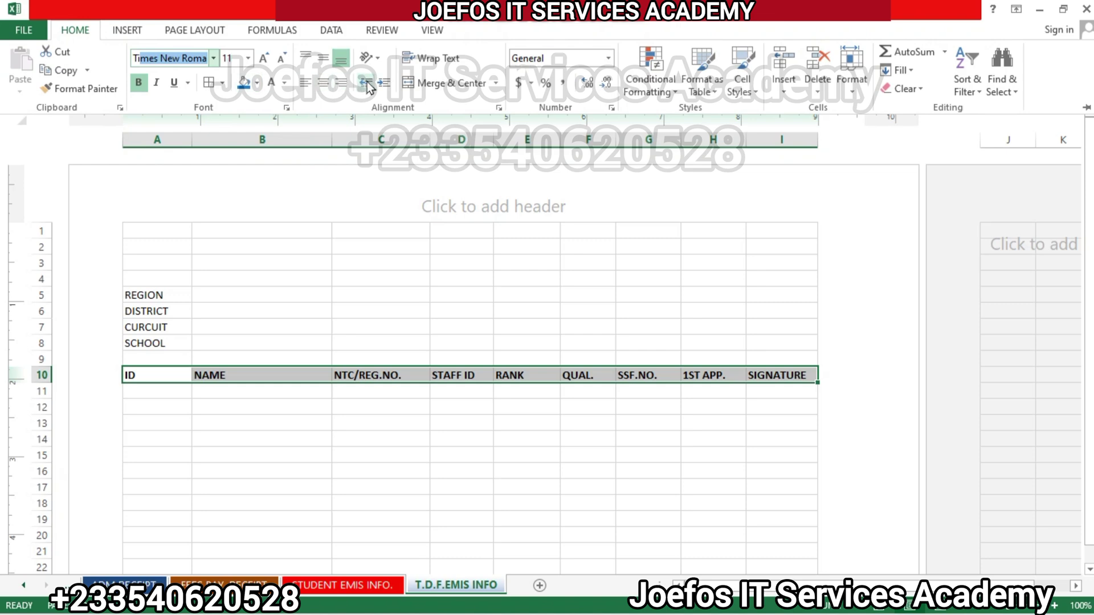
click(323, 83)
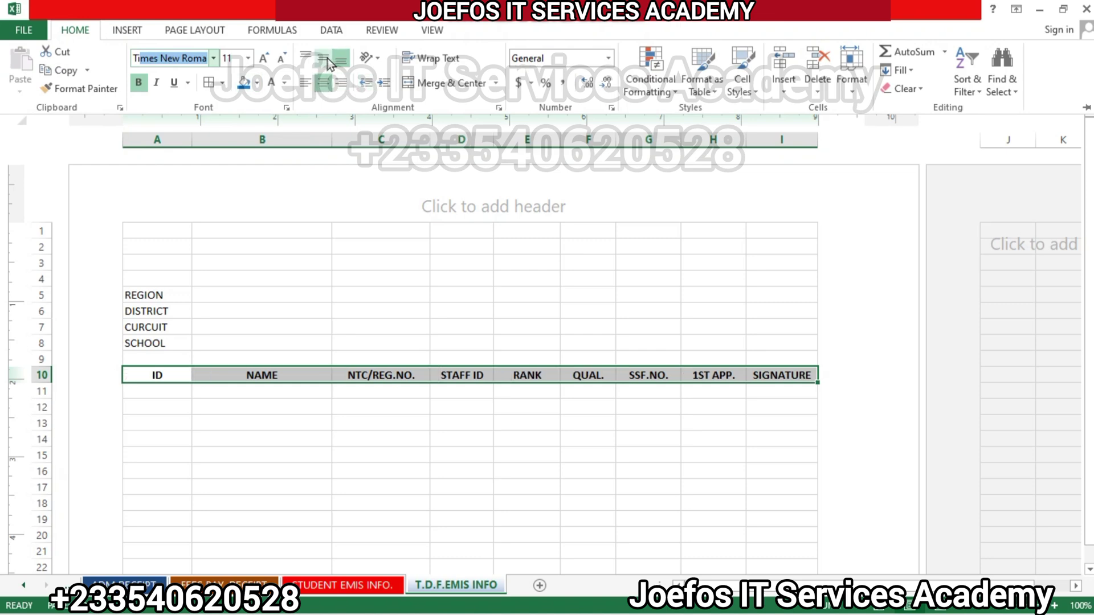
click(328, 61)
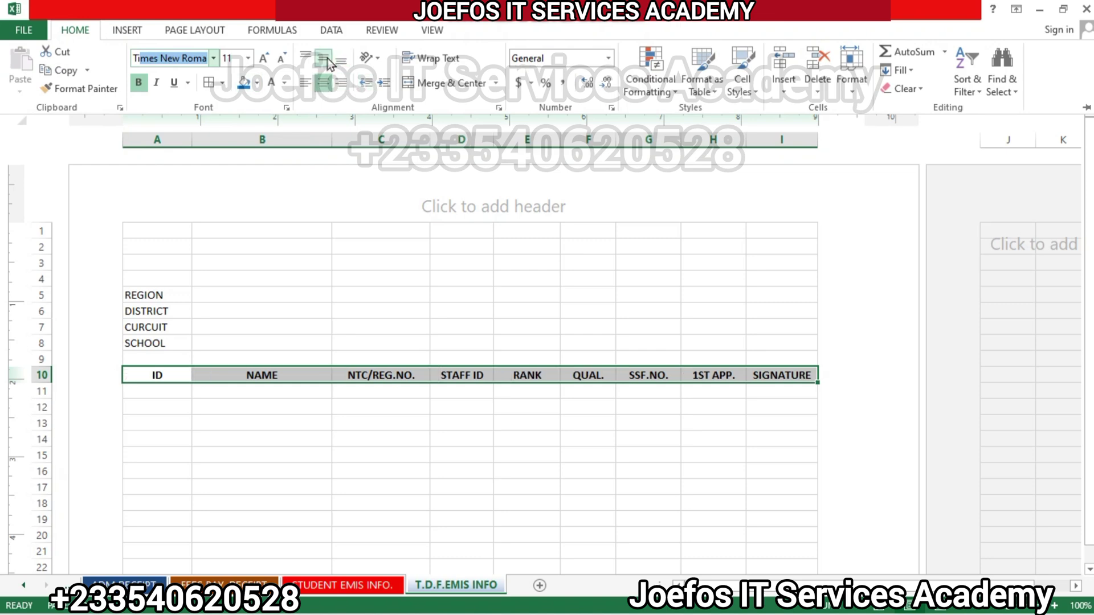
- Set the A10:I10 headings to font size 12 and apply the Times New Roman font
click(266, 59)
click(266, 59)
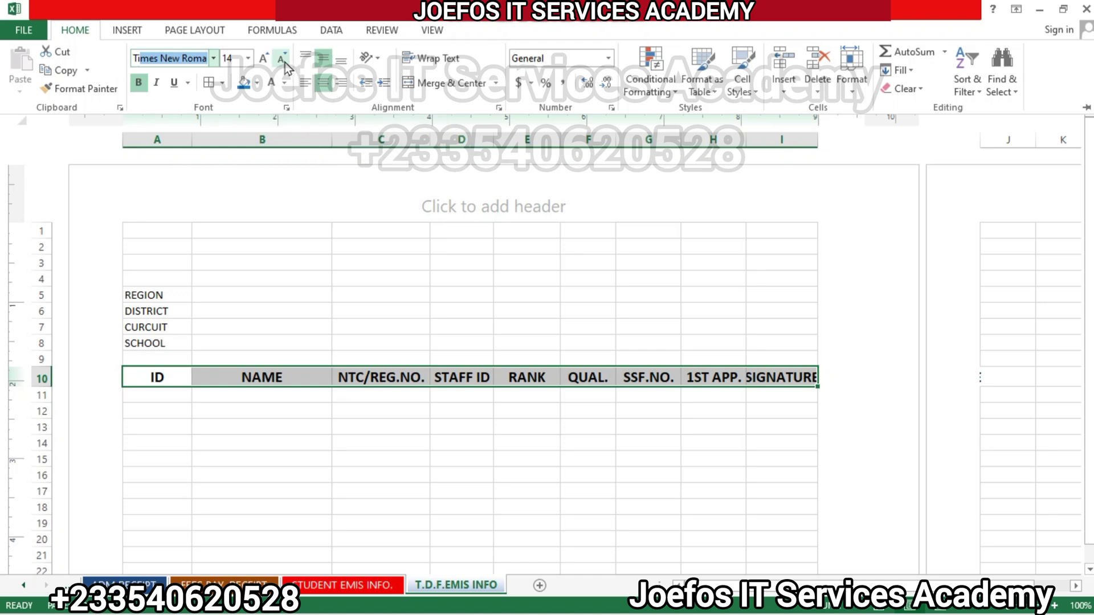
click(285, 62)
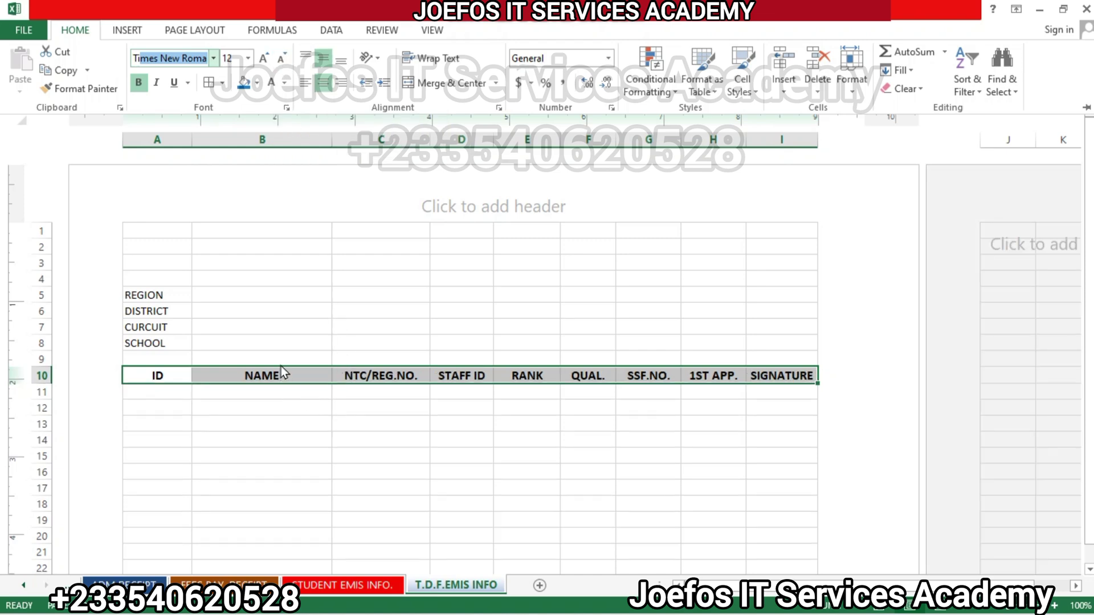
key(Return)
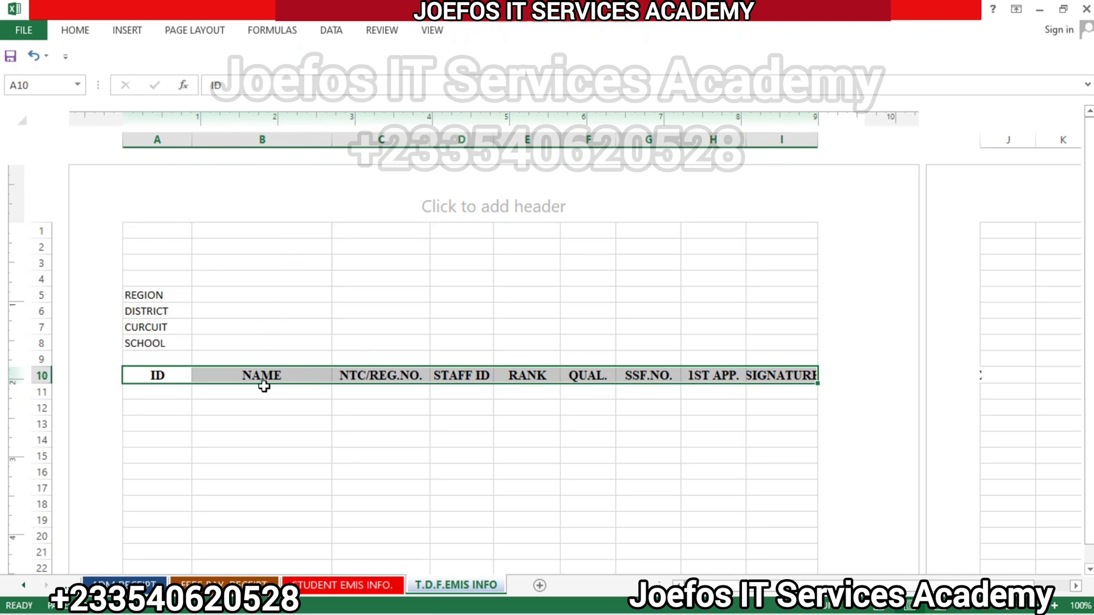
- Format the REGION, DISTRICT, CURCUIT and SCHOOL labels in A5:A8 as bold, size 12 and left-aligned, trying Times New Roman as the font
click(148, 292)
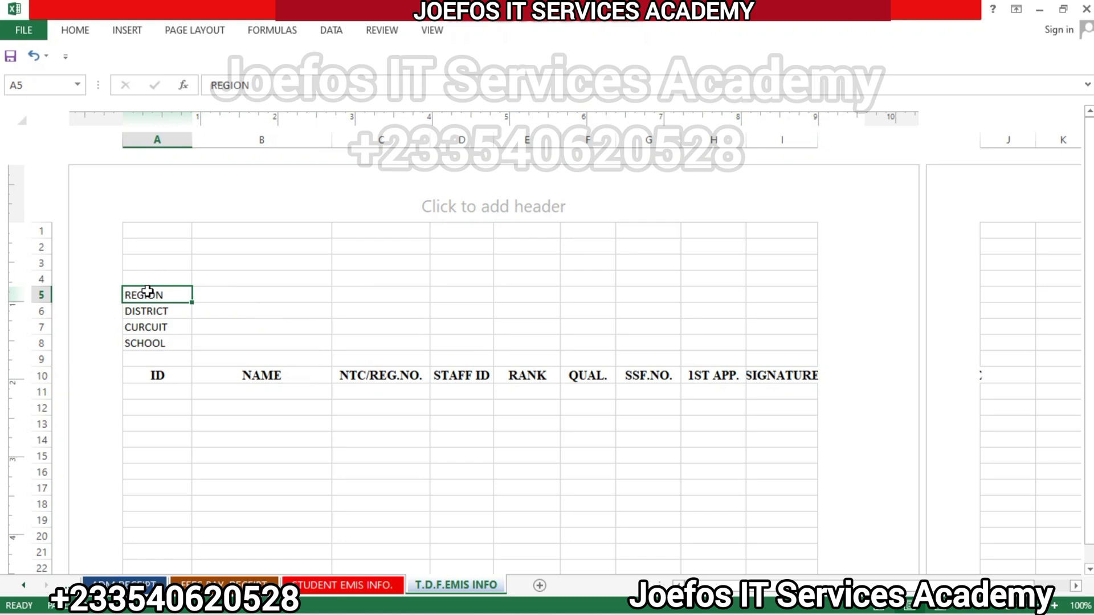
key(ctrl+c)
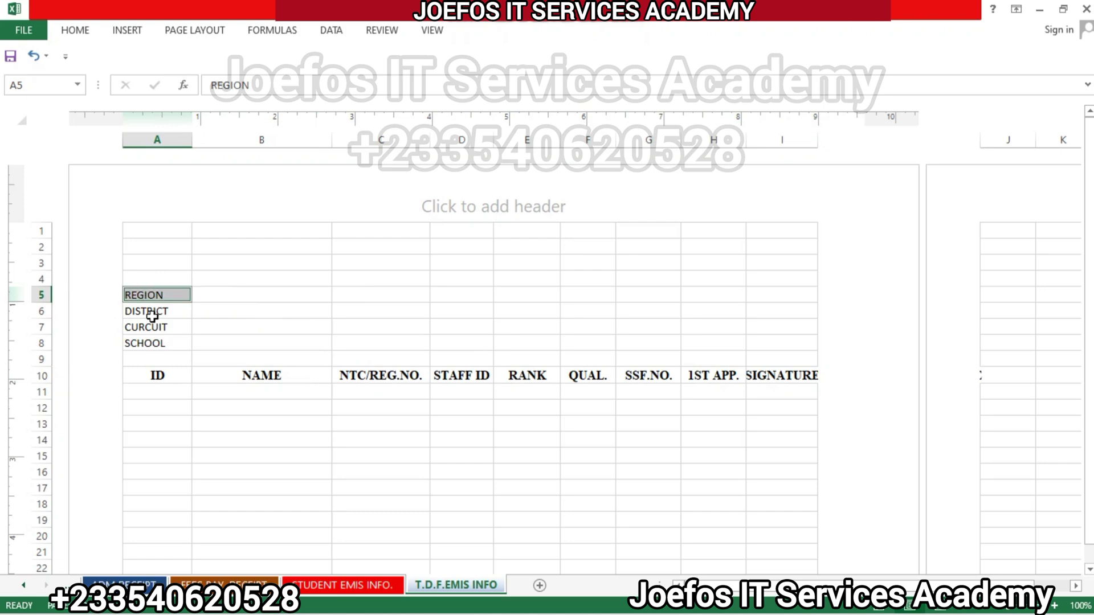
ctrl+click(151, 313)
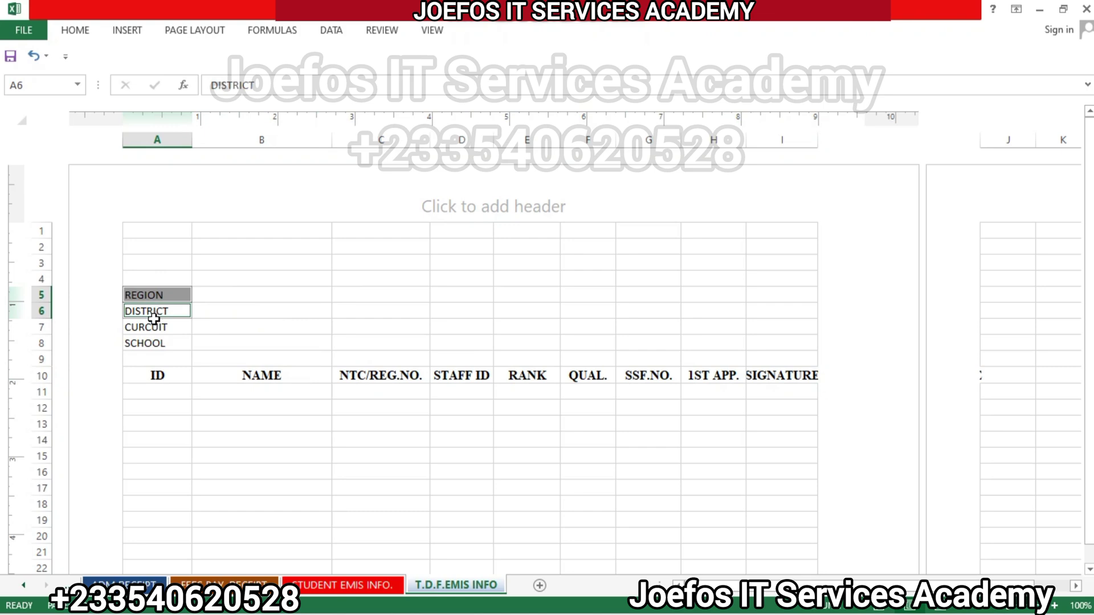
ctrl+click(154, 325)
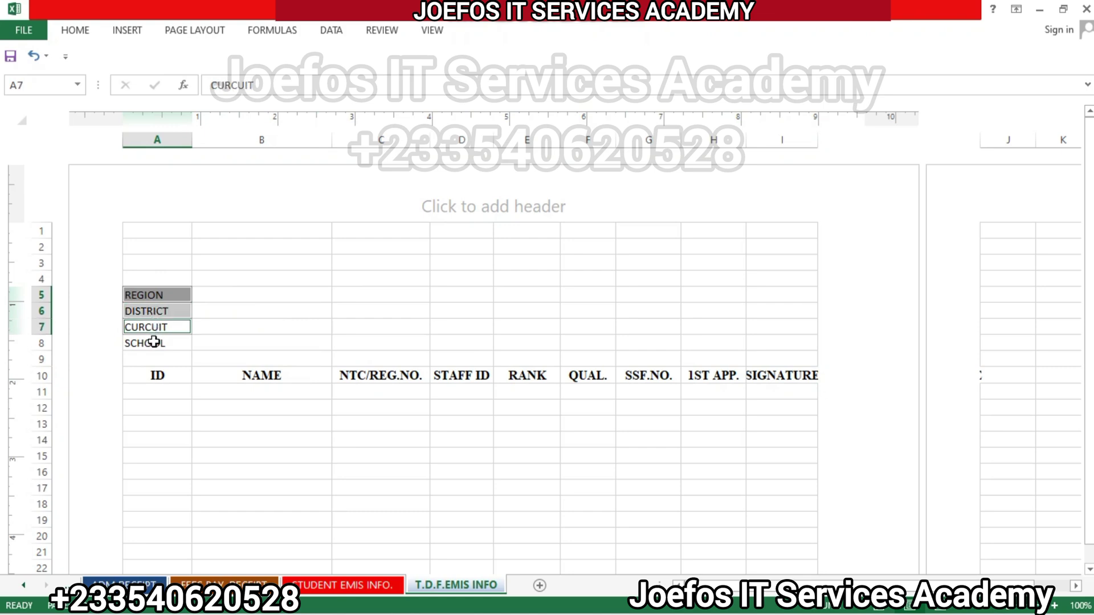
ctrl+click(154, 342)
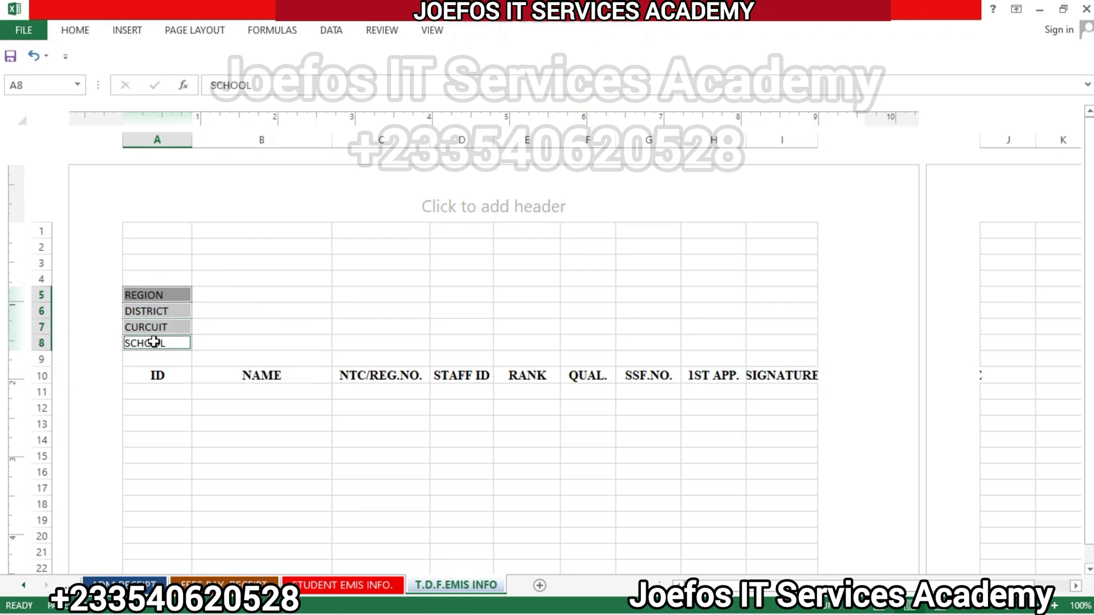
click(74, 29)
click(168, 59)
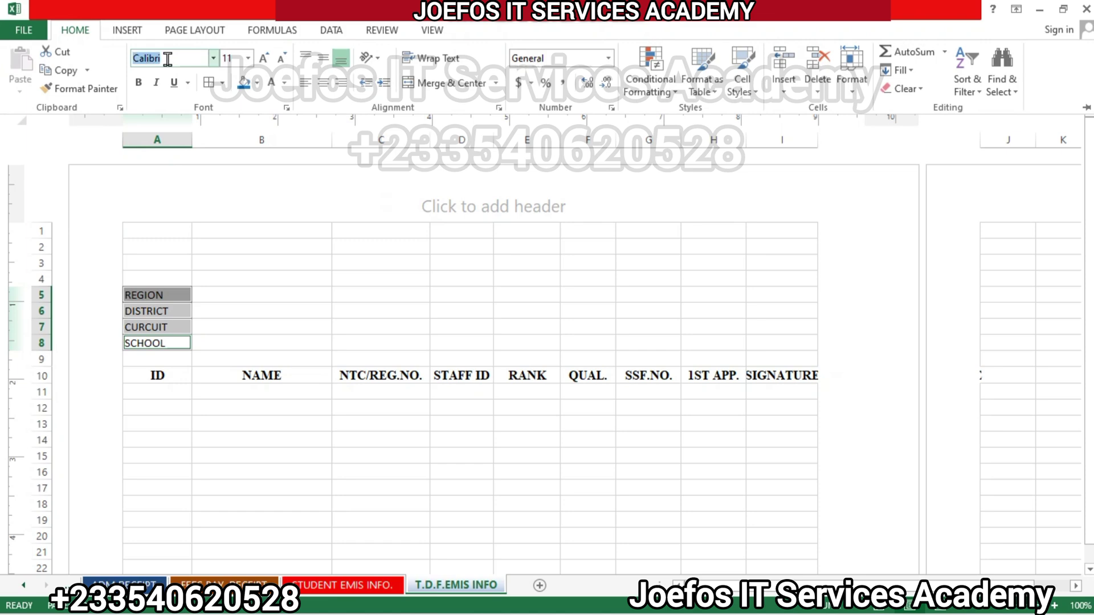
text(Times New Roma)
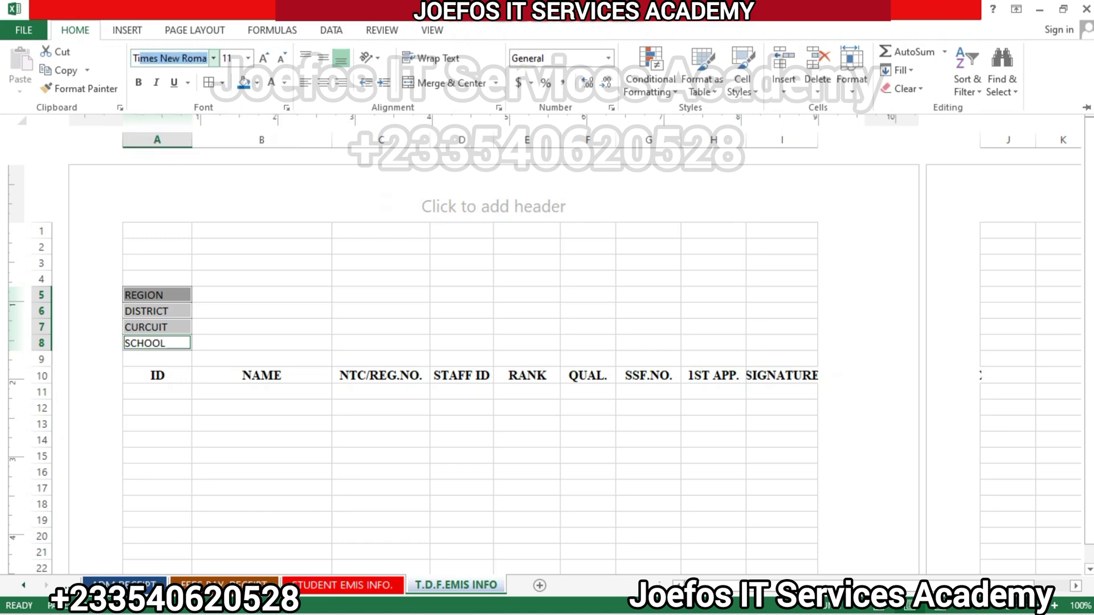
click(139, 82)
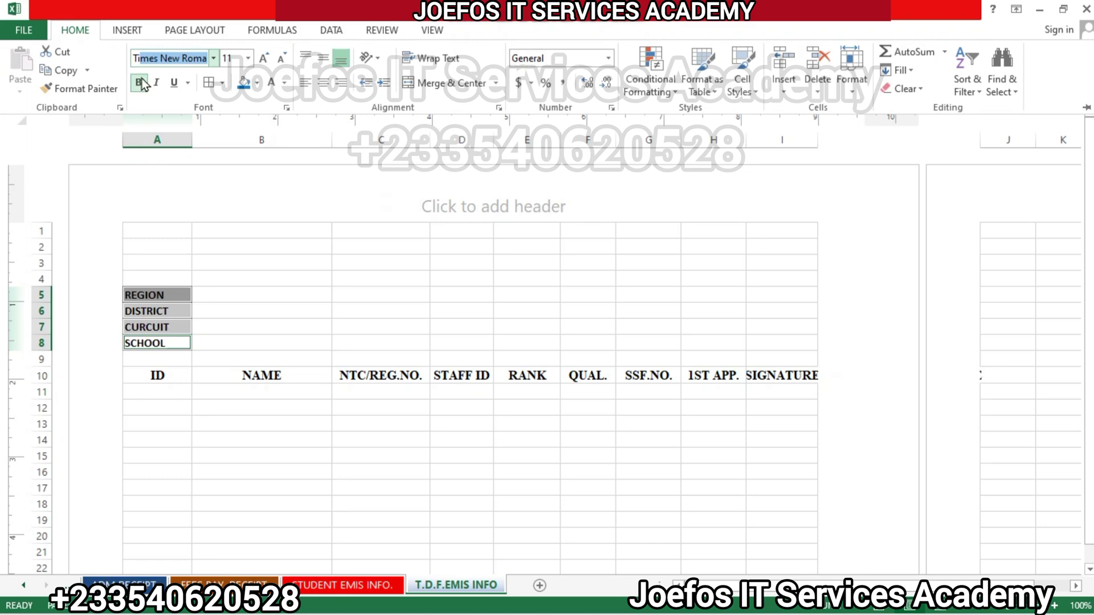
click(260, 58)
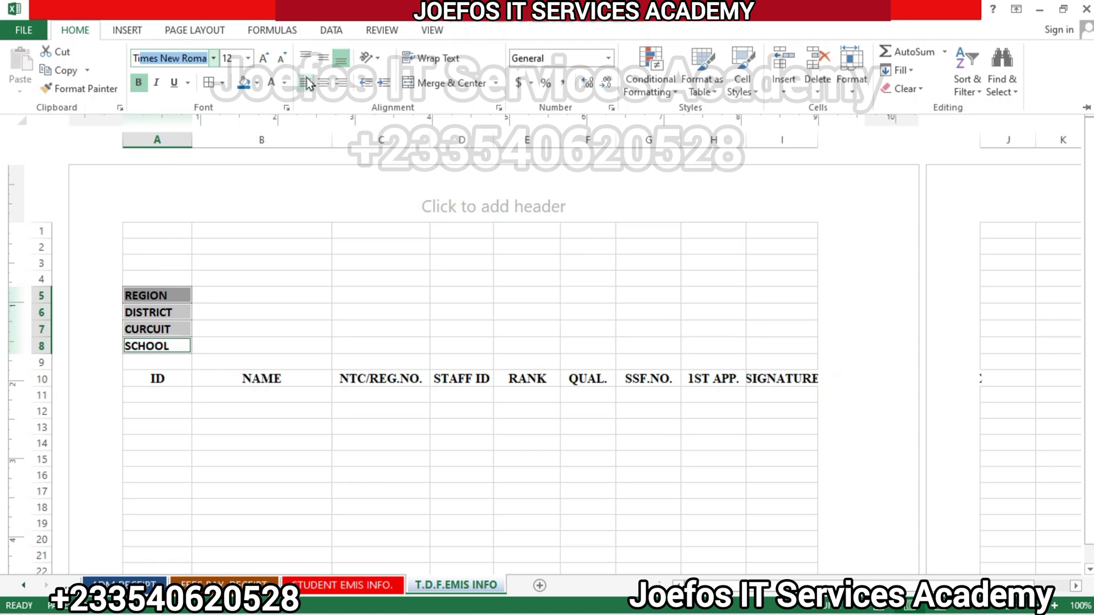
click(307, 83)
click(293, 282)
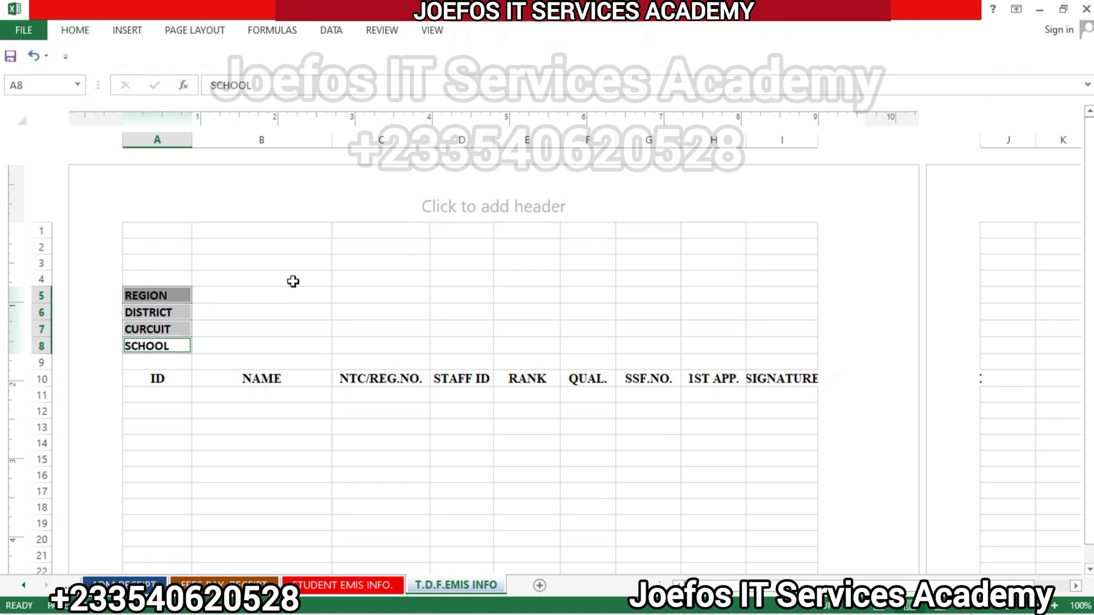
- Widen column A slightly
click(293, 281)
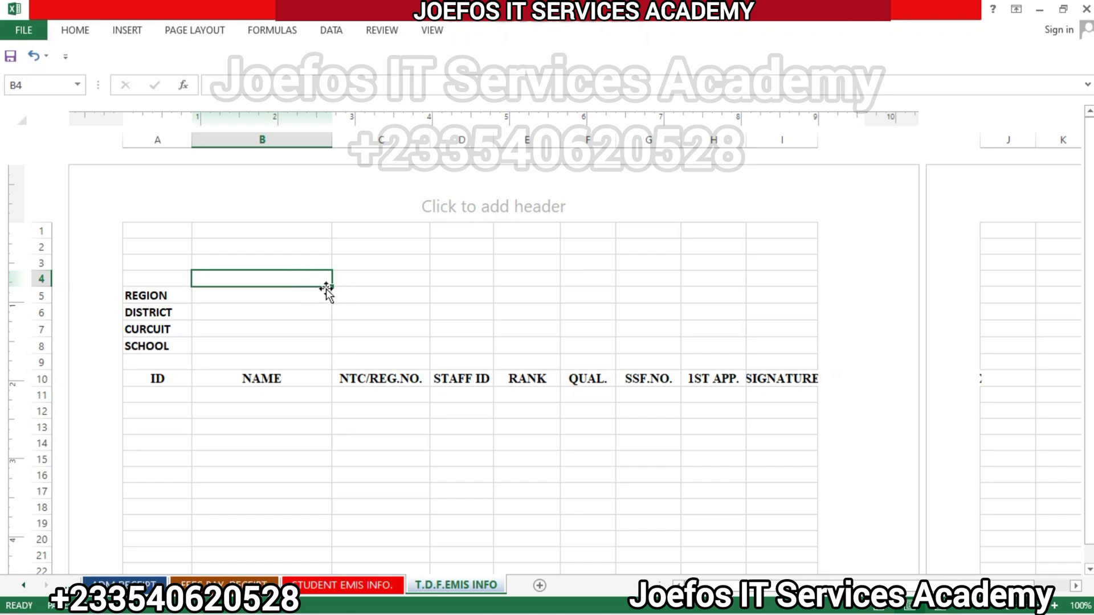
click(282, 301)
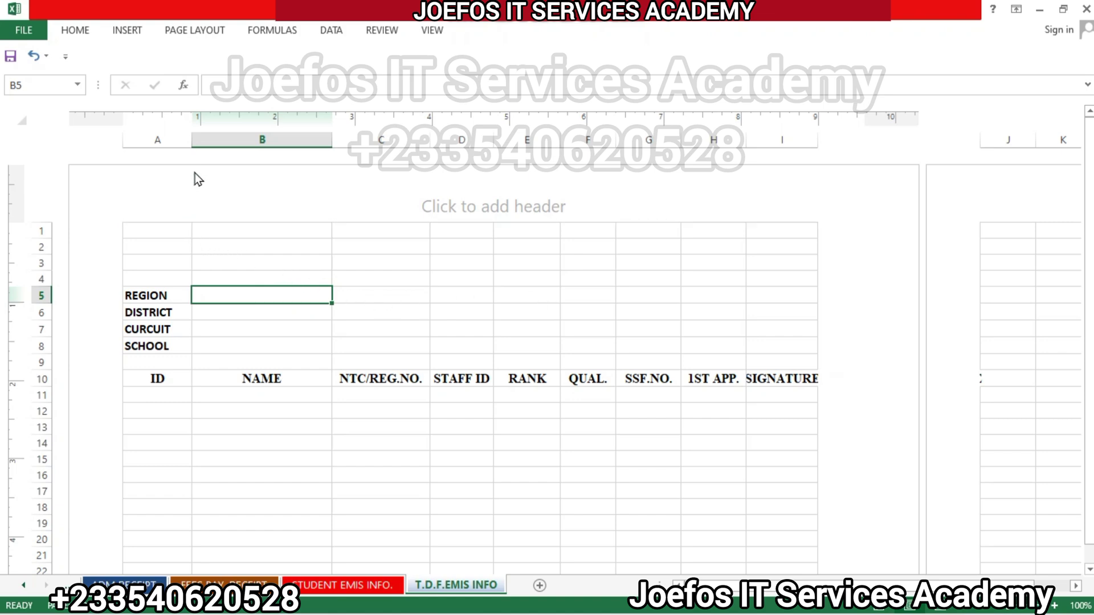
mouse_move(187, 136)
mouse_down()
mouse_move(222, 135)
mouse_move(191, 137)
mouse_up()
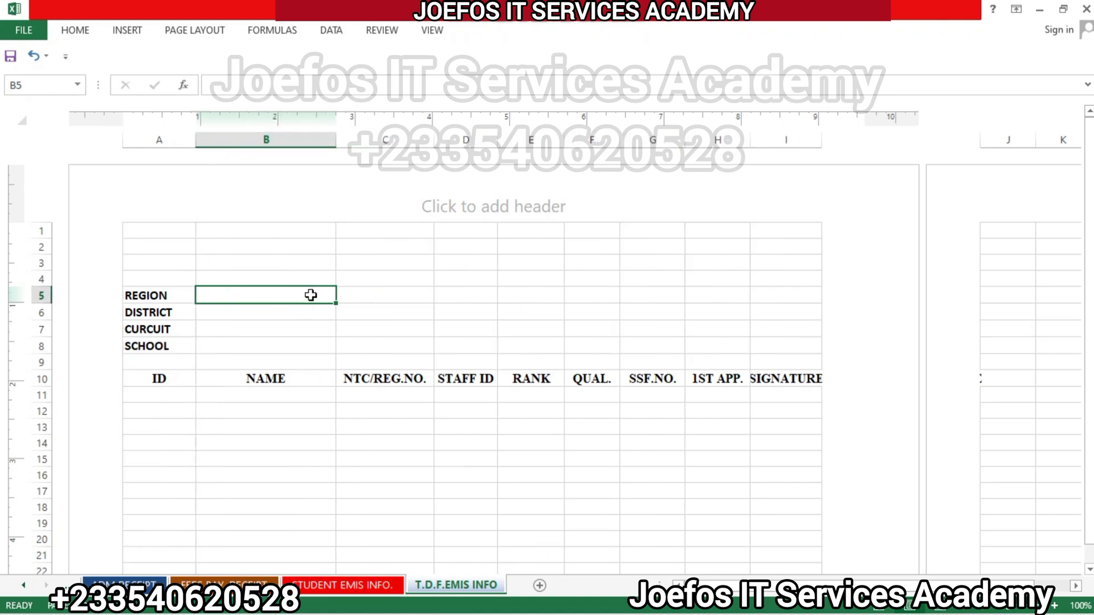
- Merge and center cells B5 to H5 beside the REGION label
drag(311, 295, 711, 294)
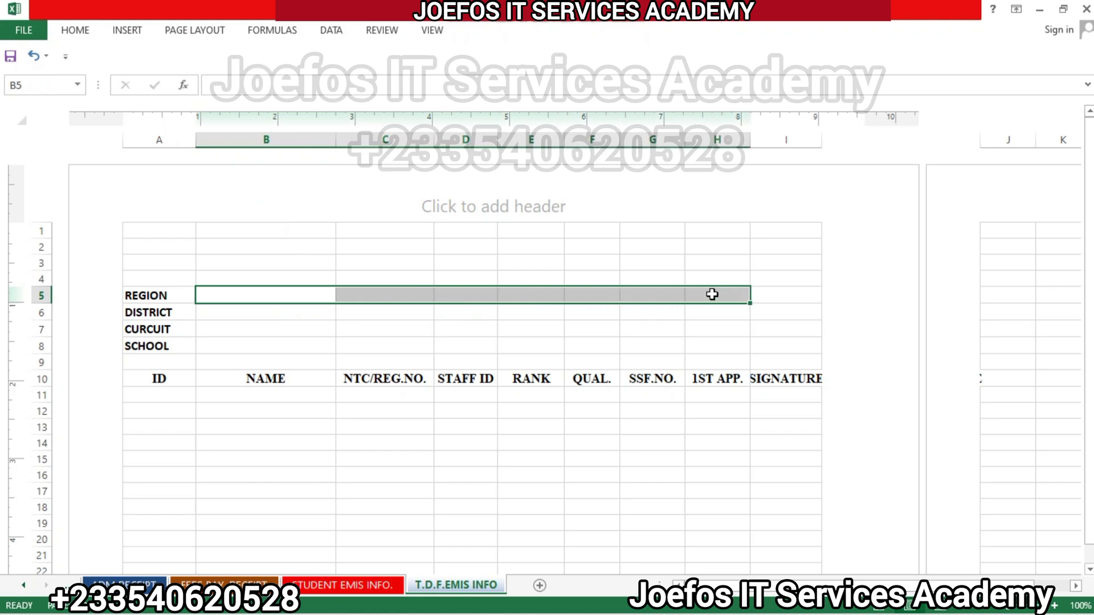
click(75, 36)
click(436, 83)
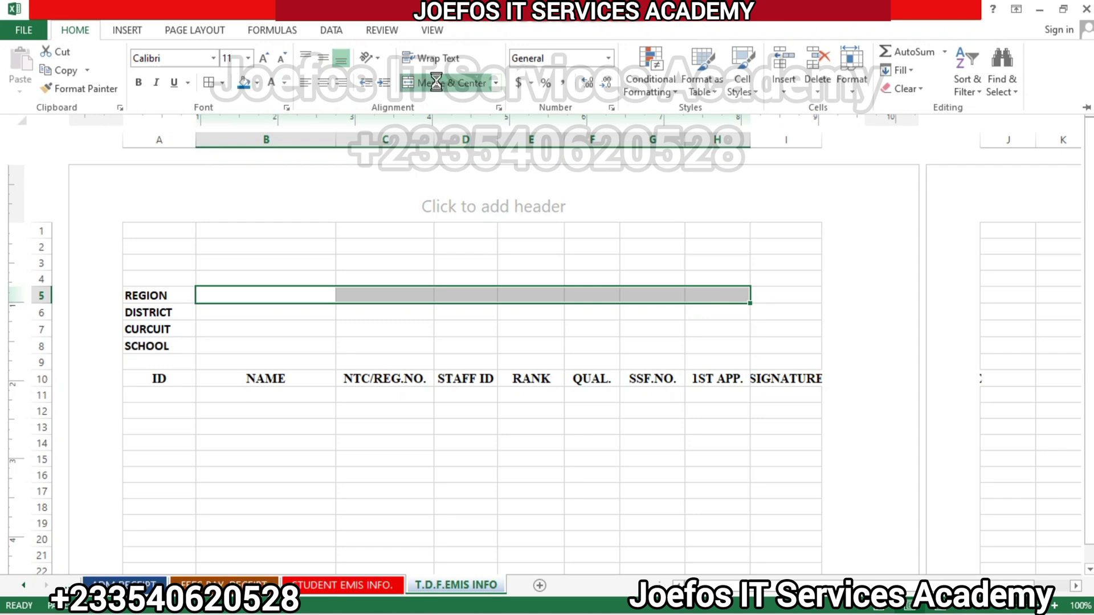
click(258, 310)
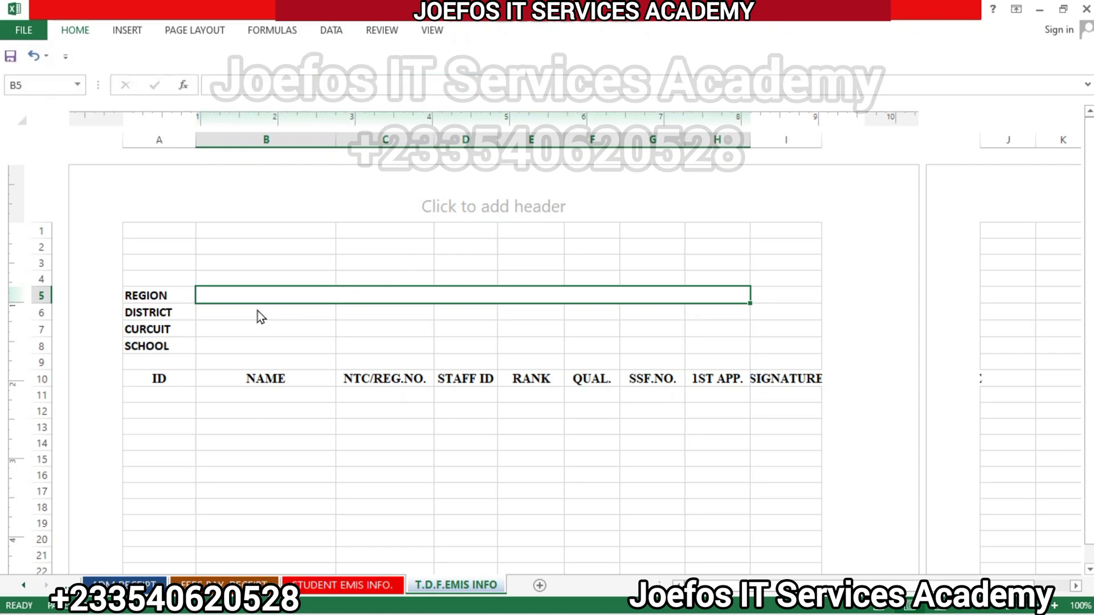
click(258, 310)
drag(257, 309, 769, 320)
click(709, 341)
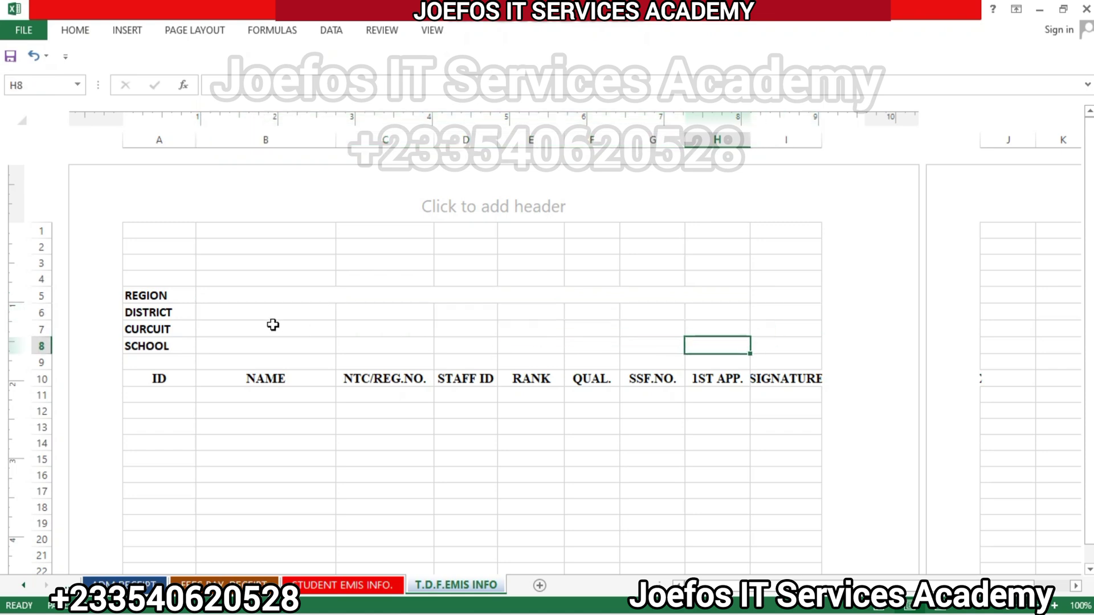
- Merge and center cells B6 to H6 beside the DISTRICT label
drag(228, 312, 701, 310)
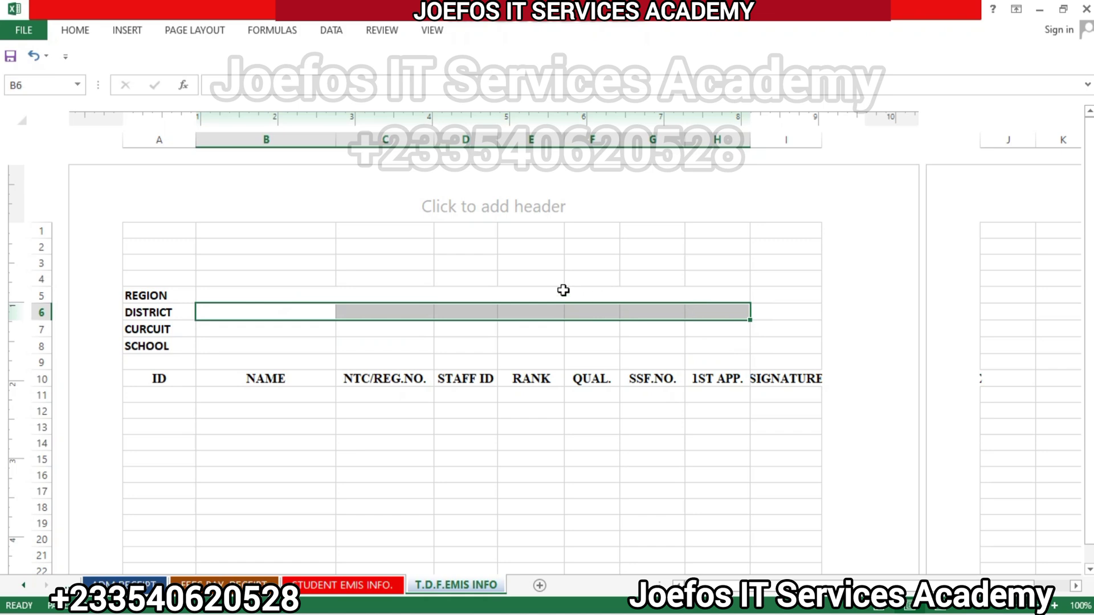
click(76, 33)
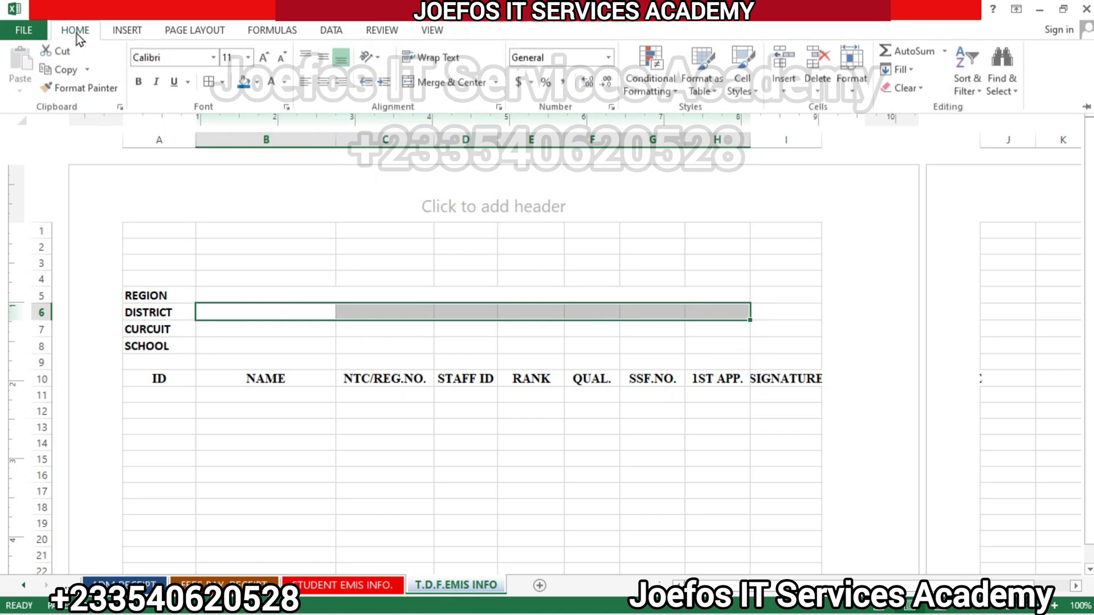
click(446, 86)
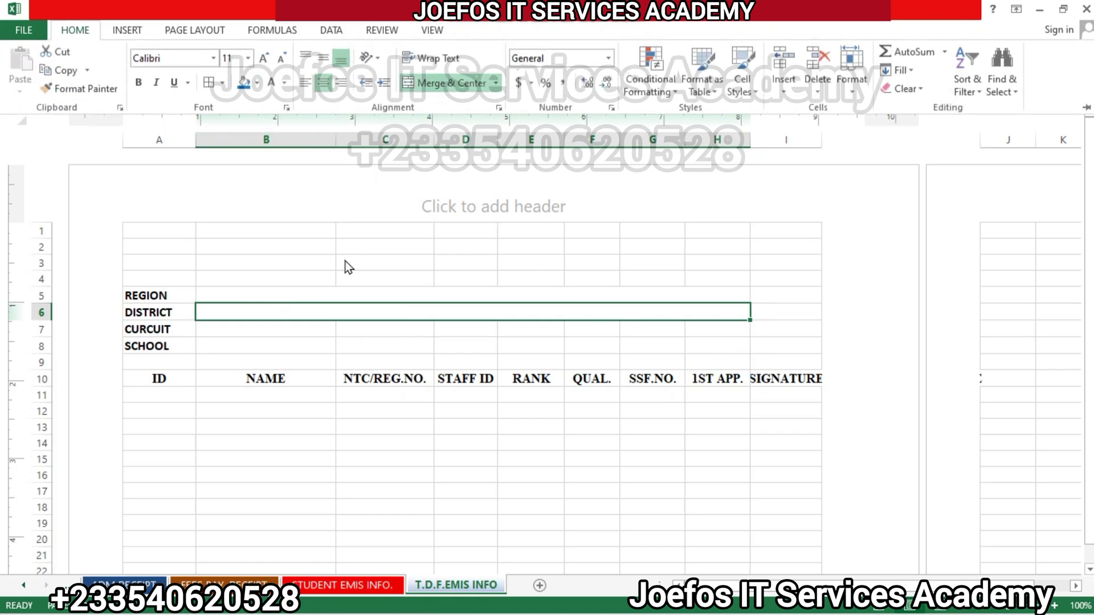
- Merge and center cells B7 to H7 beside the CURCUIT label
click(228, 328)
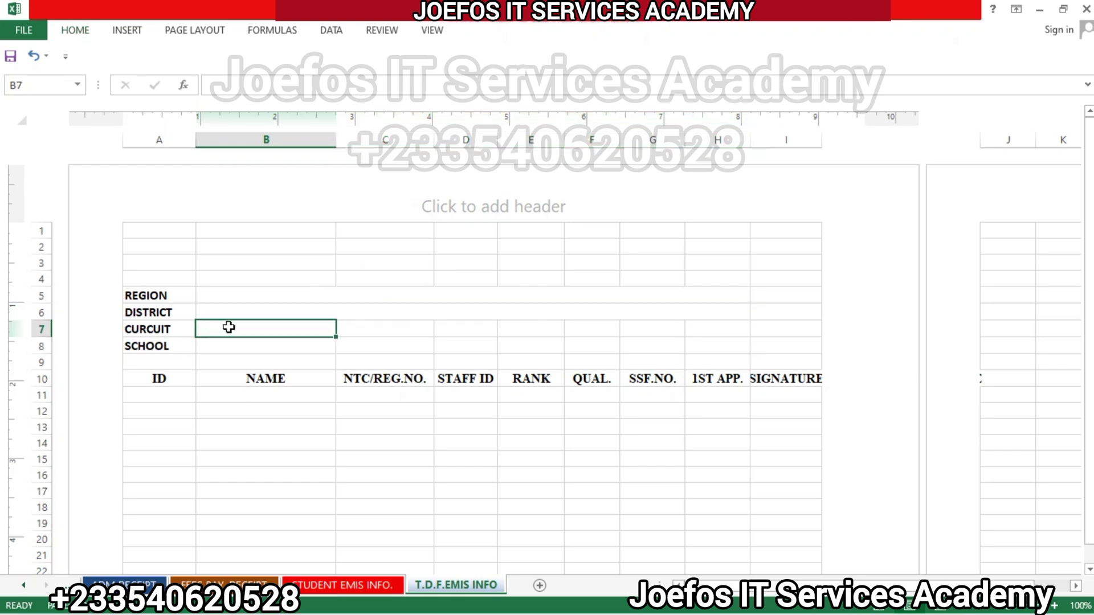
drag(228, 327, 722, 328)
click(78, 31)
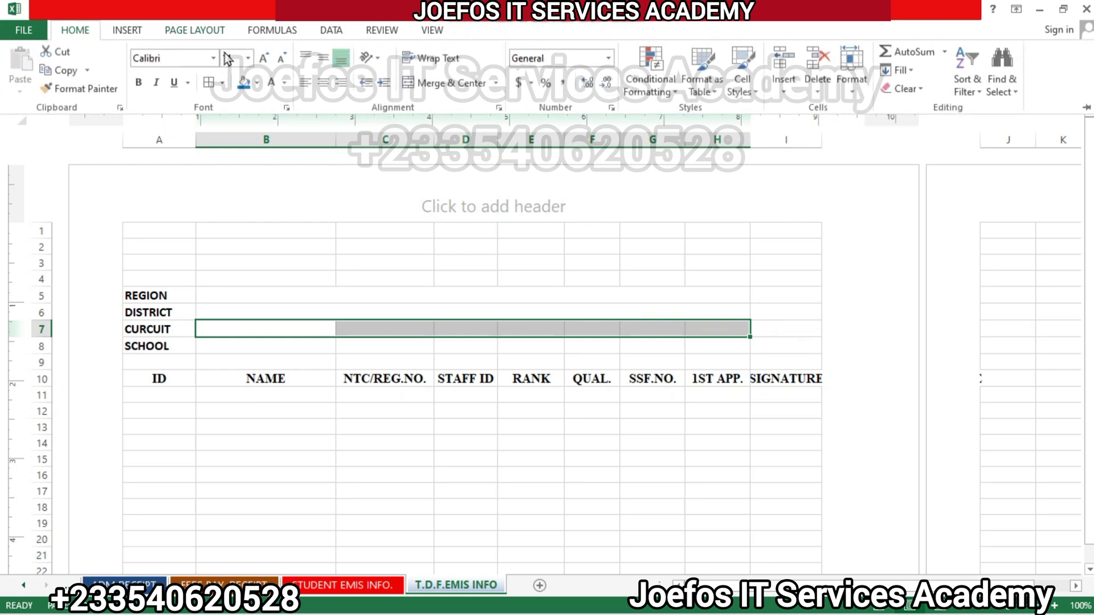
click(422, 84)
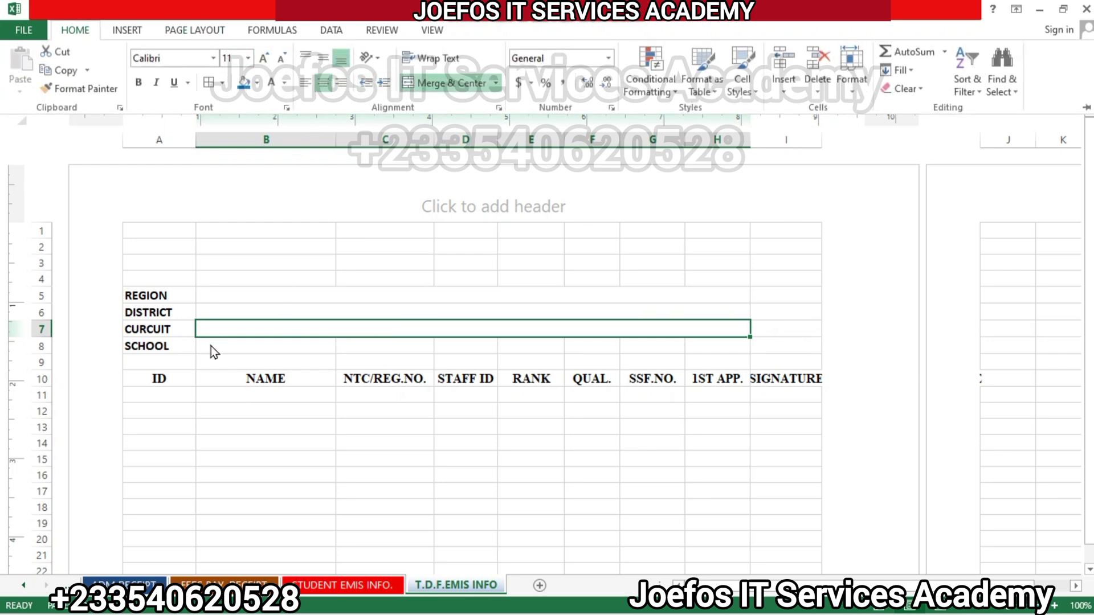
- Merge and center cells B8 to H8 beside the SCHOOL label
drag(211, 347, 703, 349)
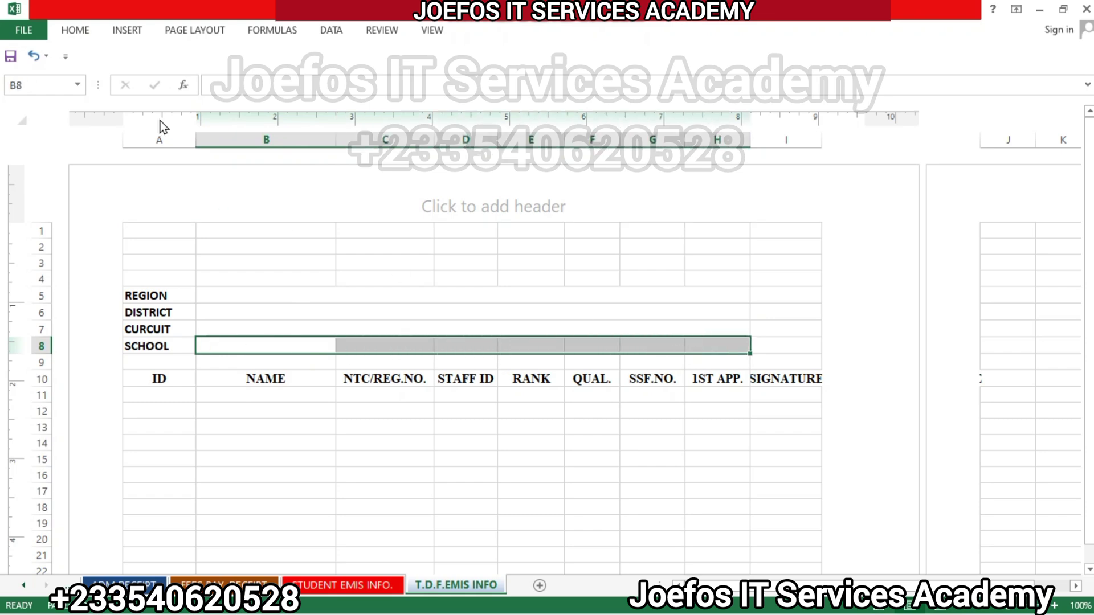
click(80, 33)
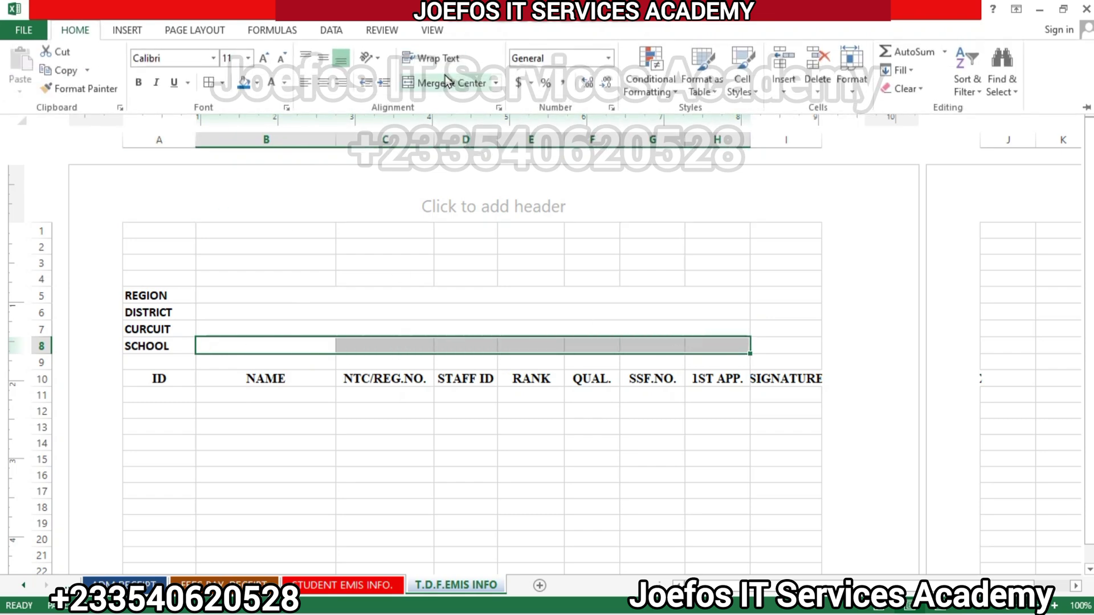
click(446, 83)
- Set the font of the four merged cells beside REGION, DISTRICT, CURCUIT and SCHOOL to Times New Roman
click(256, 307)
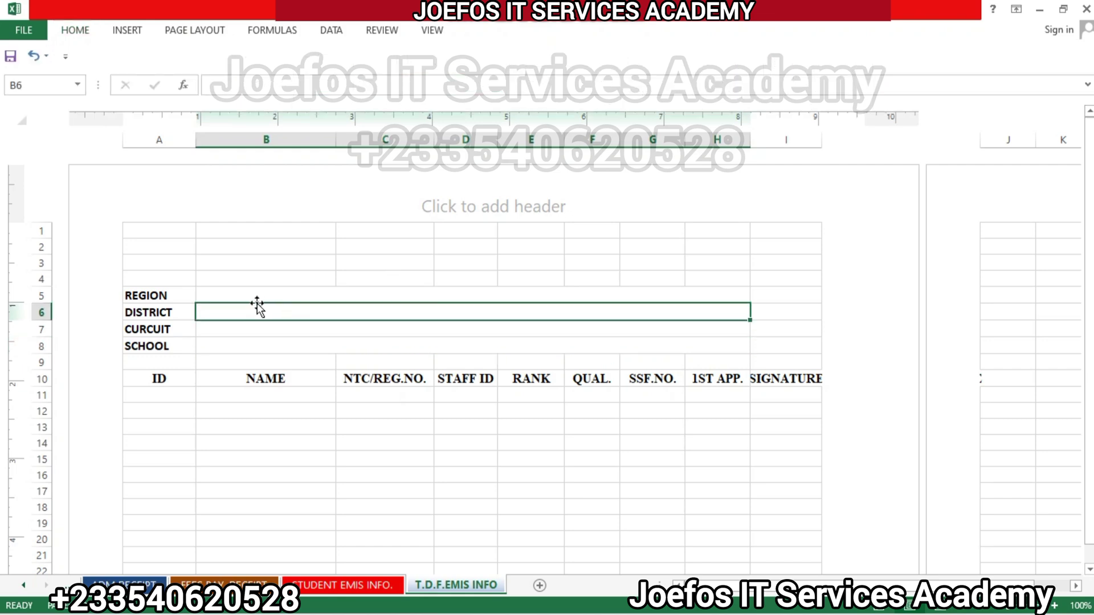
click(258, 294)
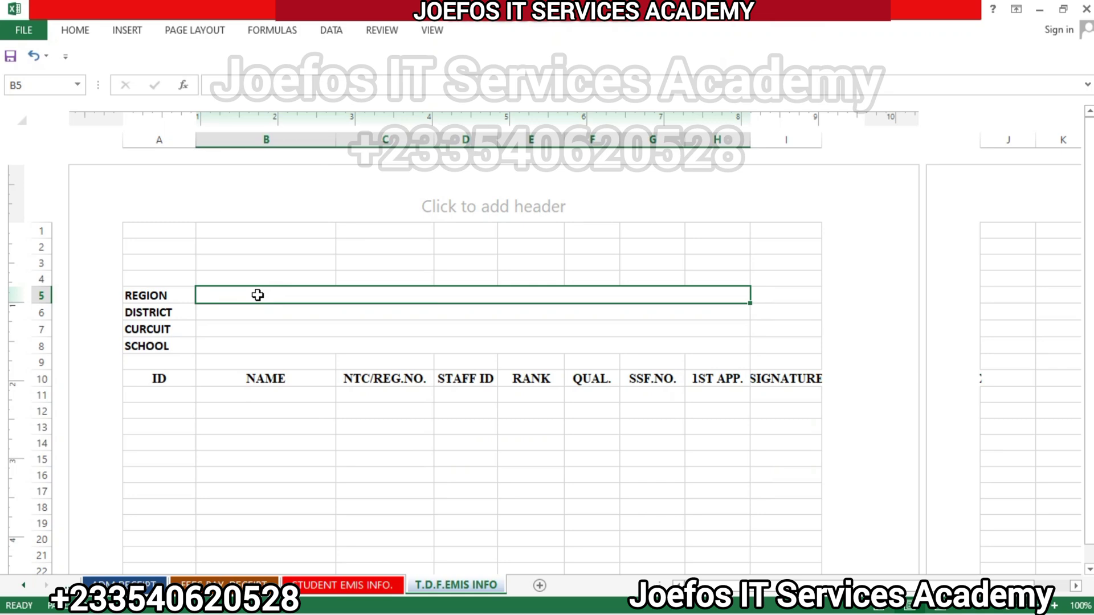
ctrl+click(257, 295)
ctrl+click(256, 309)
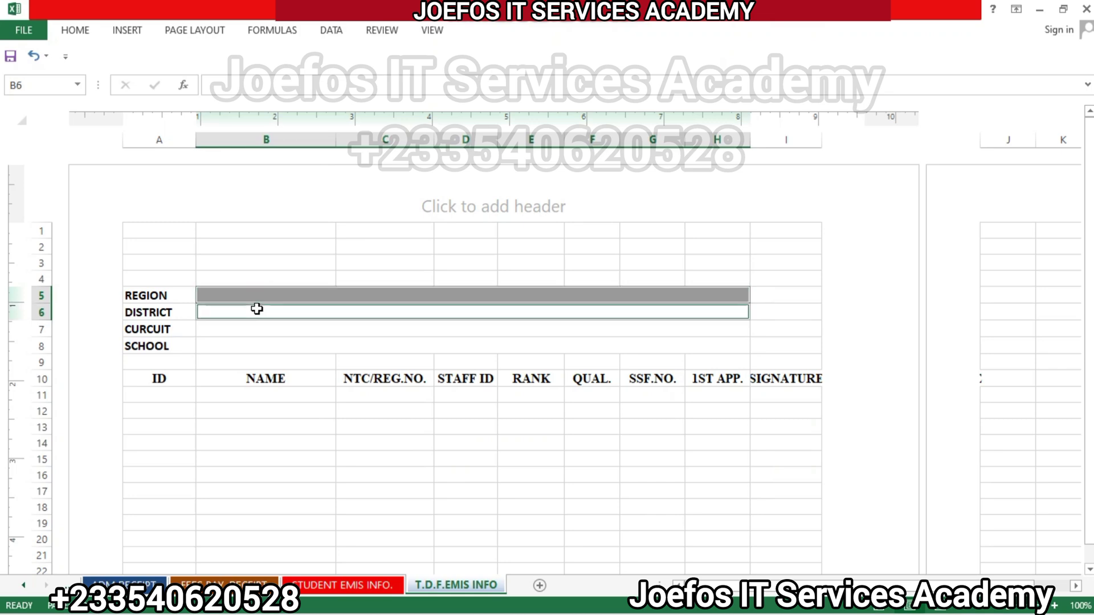
ctrl+click(256, 330)
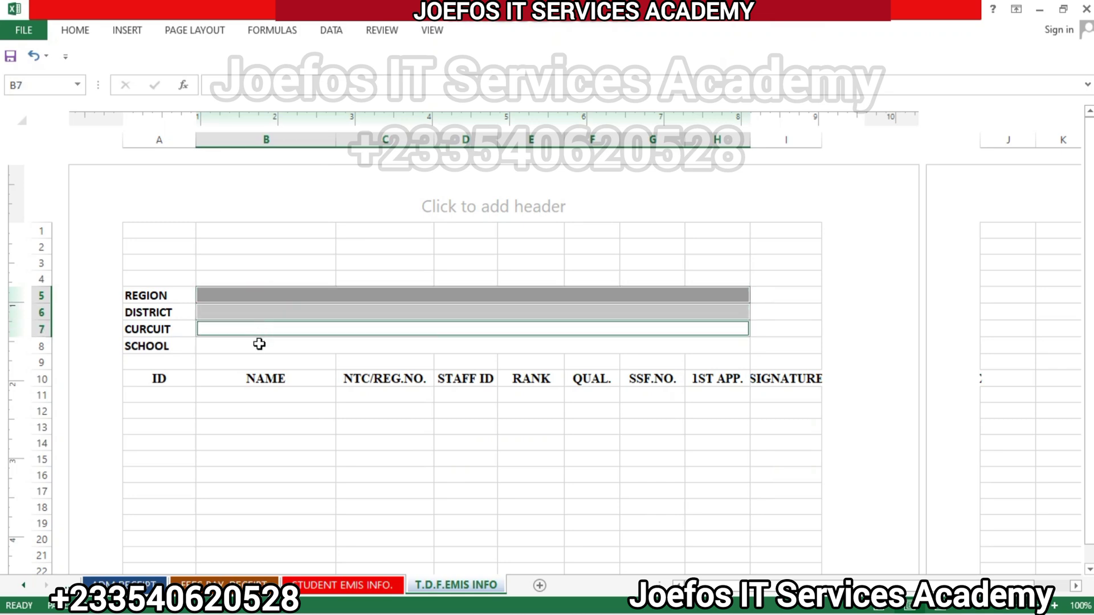
ctrl+click(259, 344)
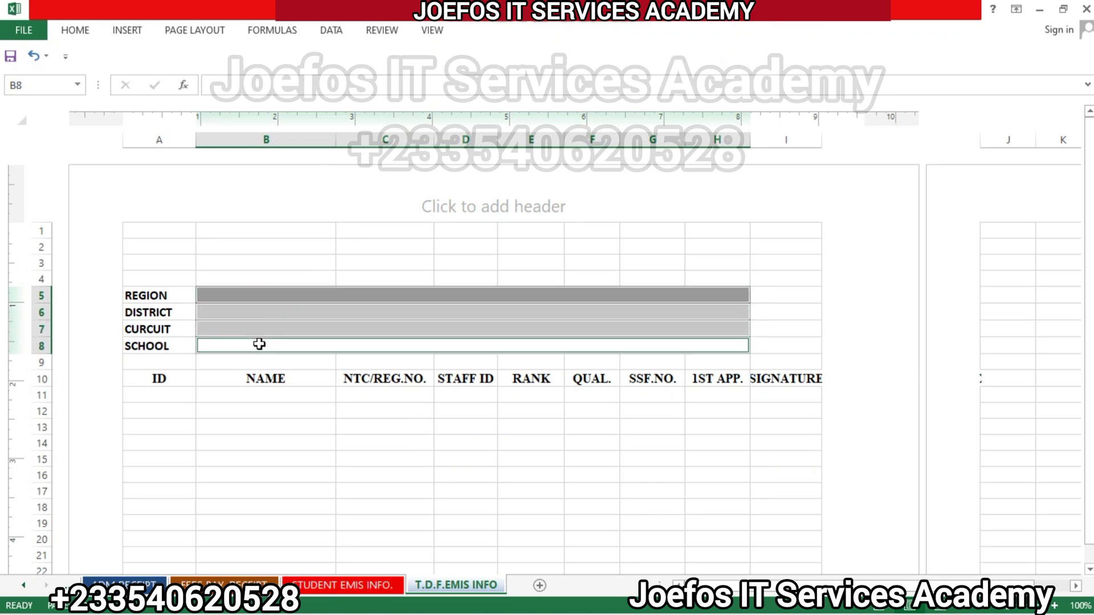
click(78, 33)
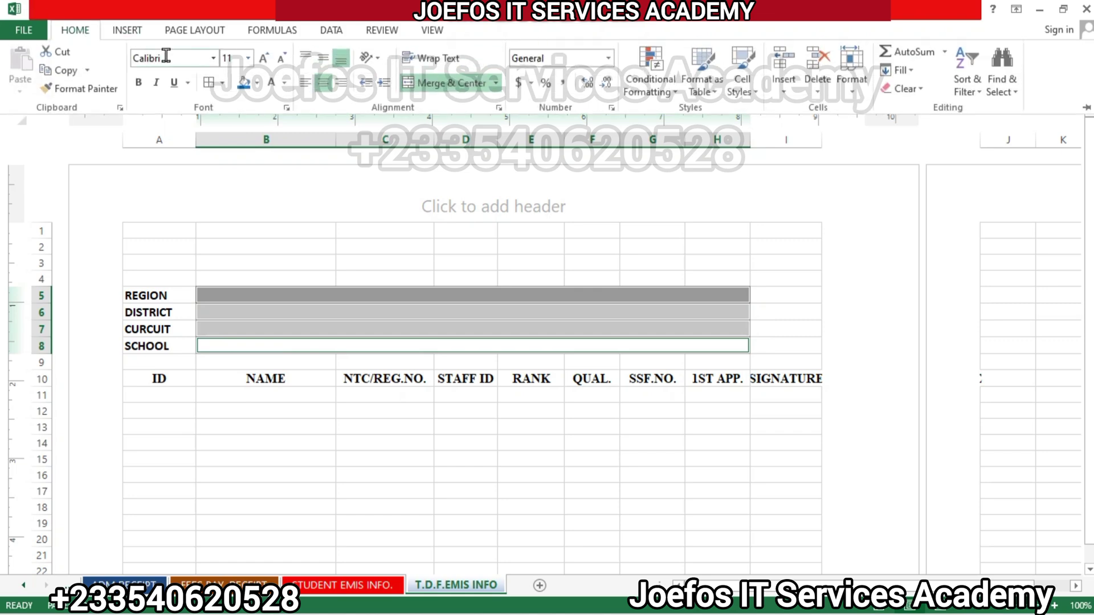
click(166, 55)
text(Times New Roma)
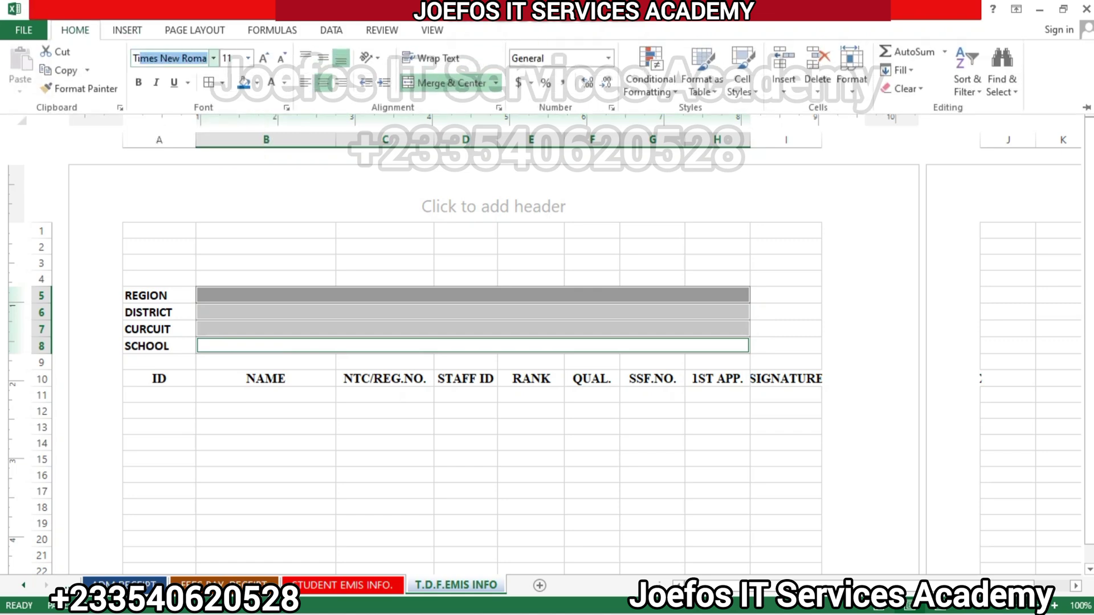
- Make the four merged school detail cells bold, middle-aligned and one font size larger
click(137, 82)
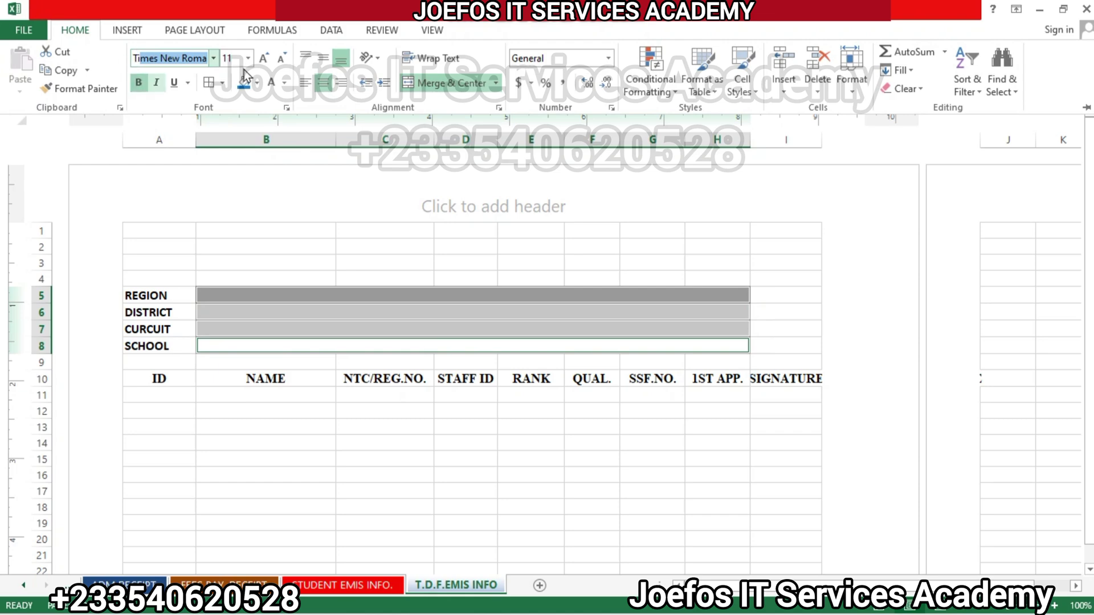
click(321, 59)
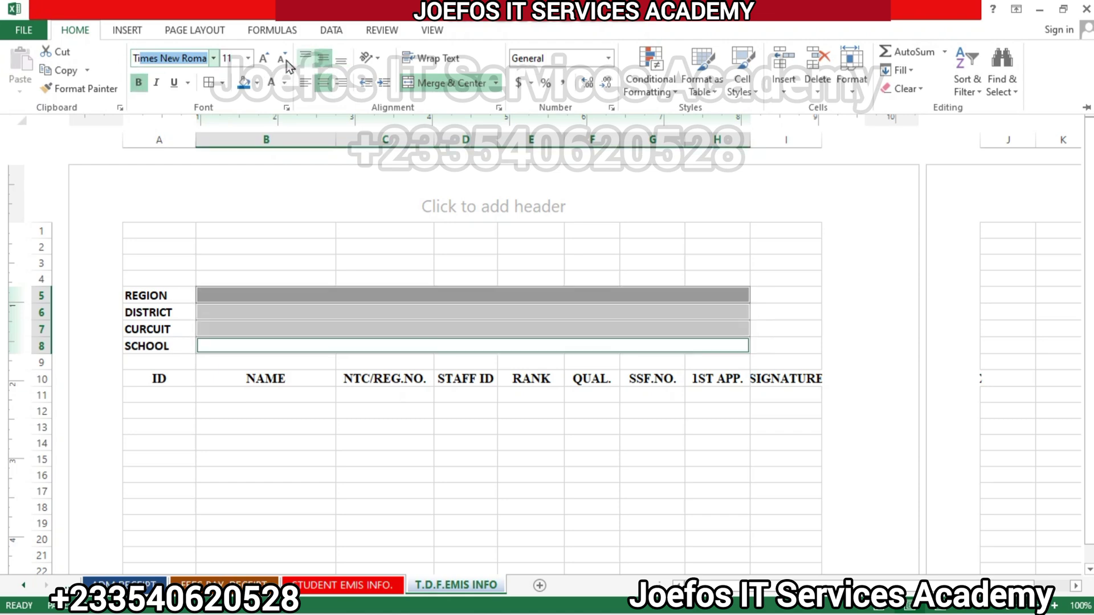
click(262, 57)
key(ctrl+F1)
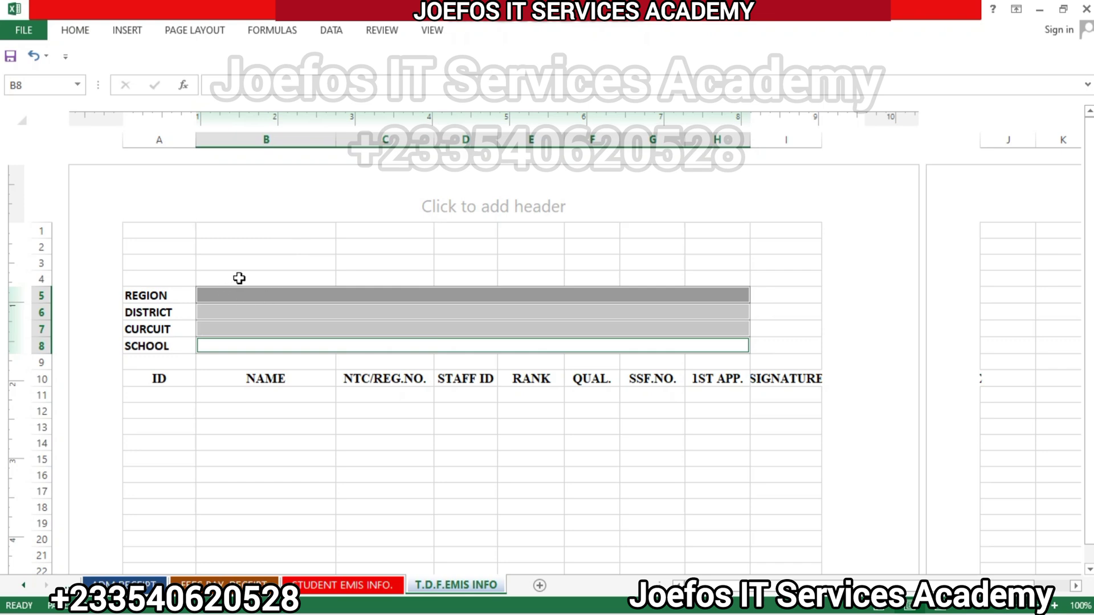
- Enter the title STAFF LIST FOR EMIS DATA in cell A1
click(240, 278)
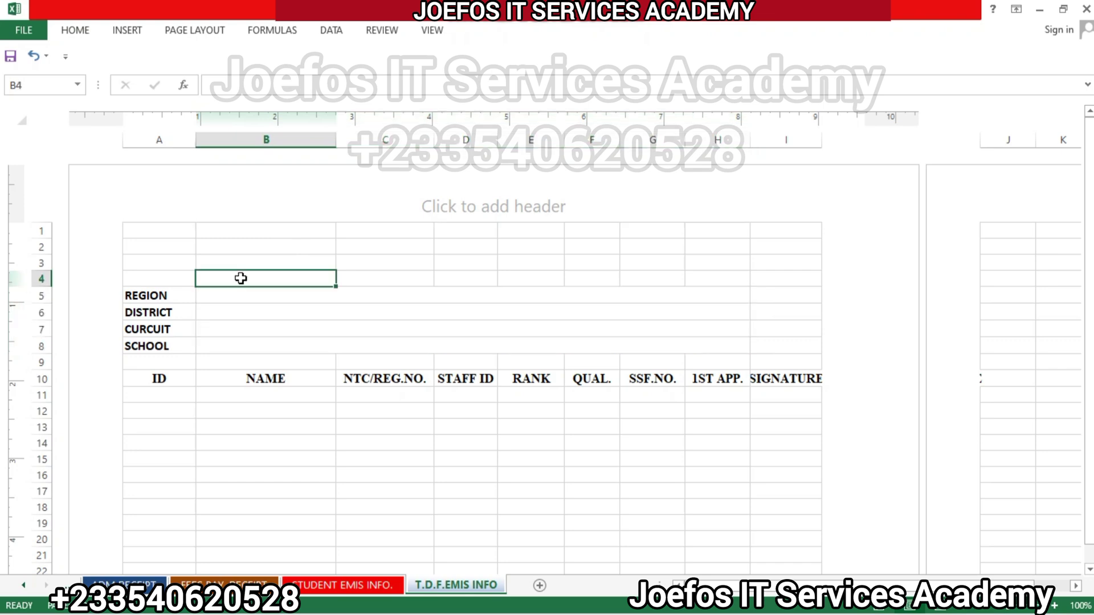
click(179, 232)
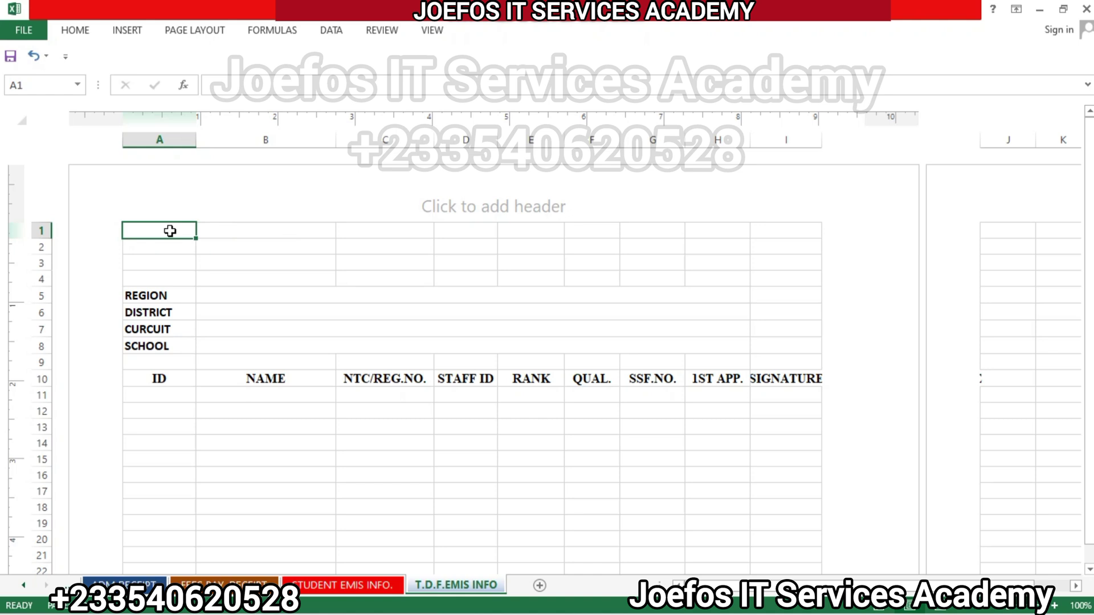
text(STAFF )
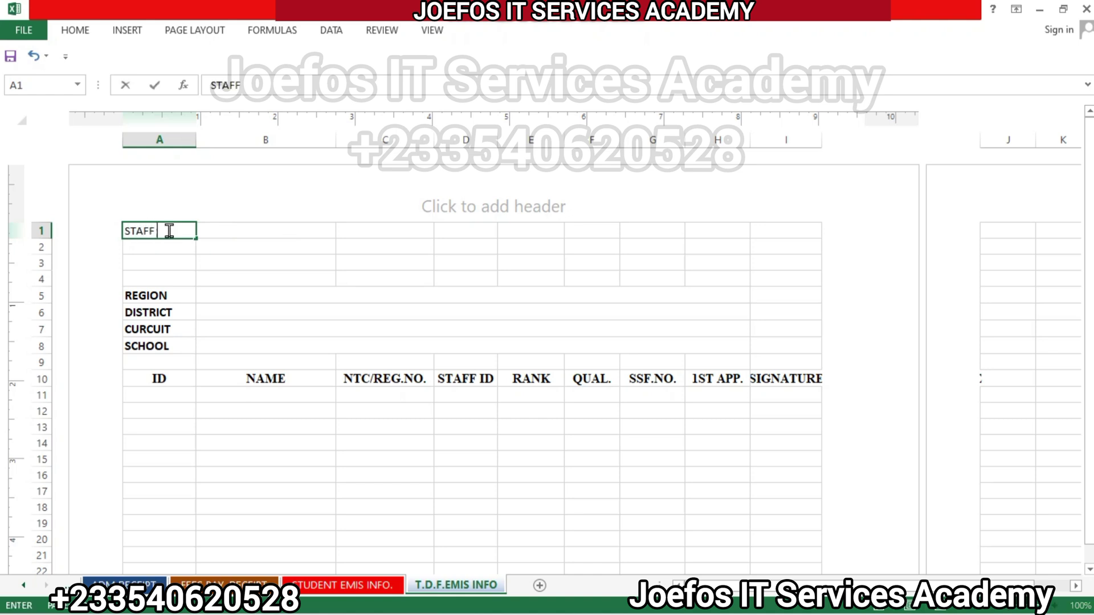
text(LIST FOR EM)
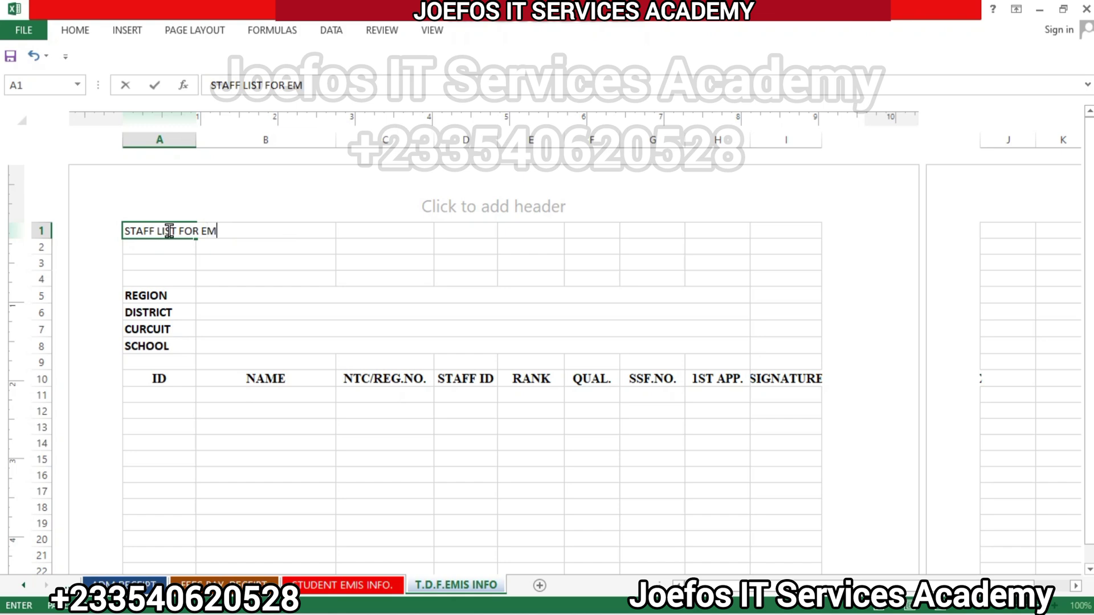
text(IS DTA)
click(236, 232)
text(A)
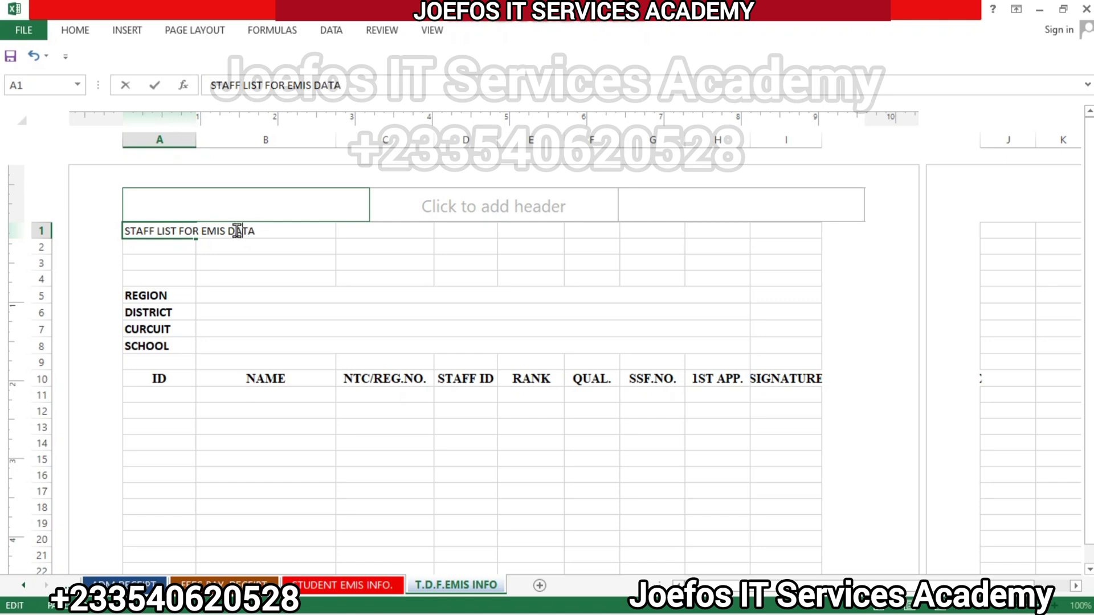
click(354, 291)
- Merge and center the title across cells A1 to H1 and align it vertically in the middle
click(175, 229)
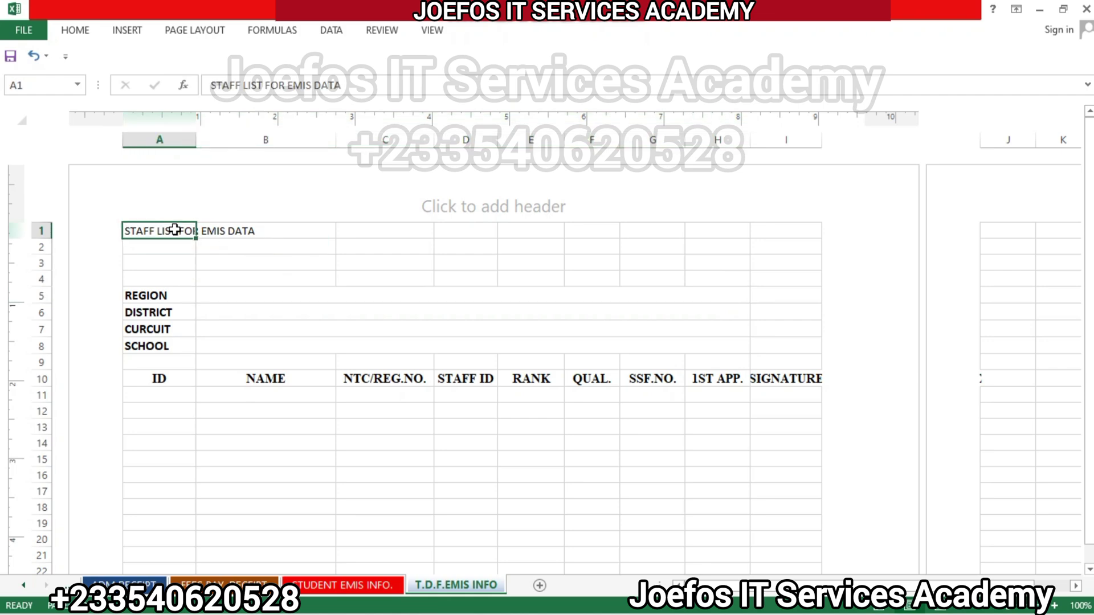
drag(174, 229, 713, 233)
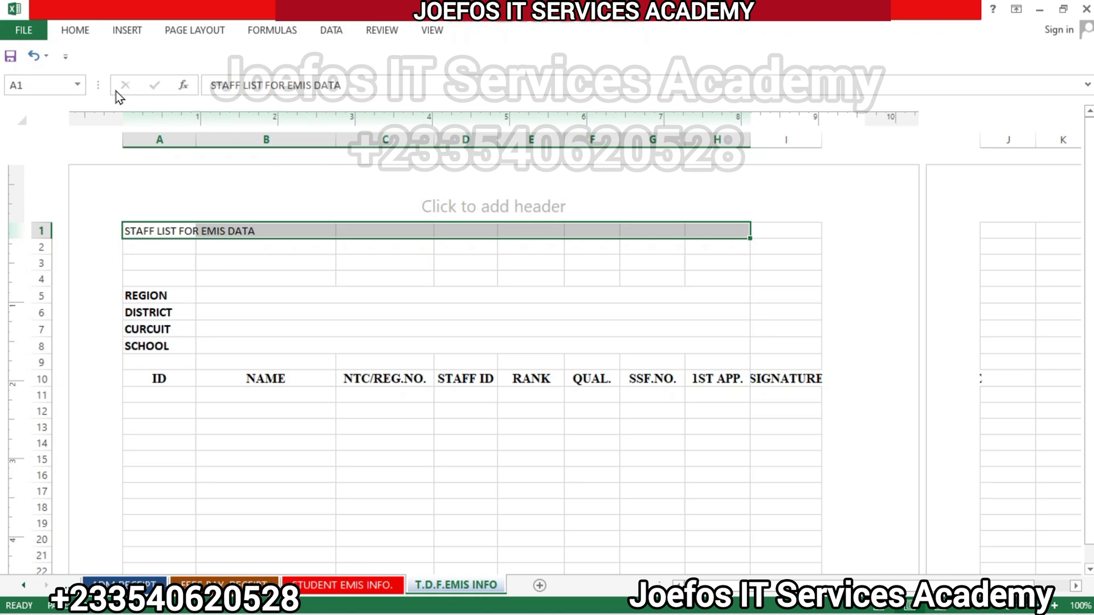
click(75, 35)
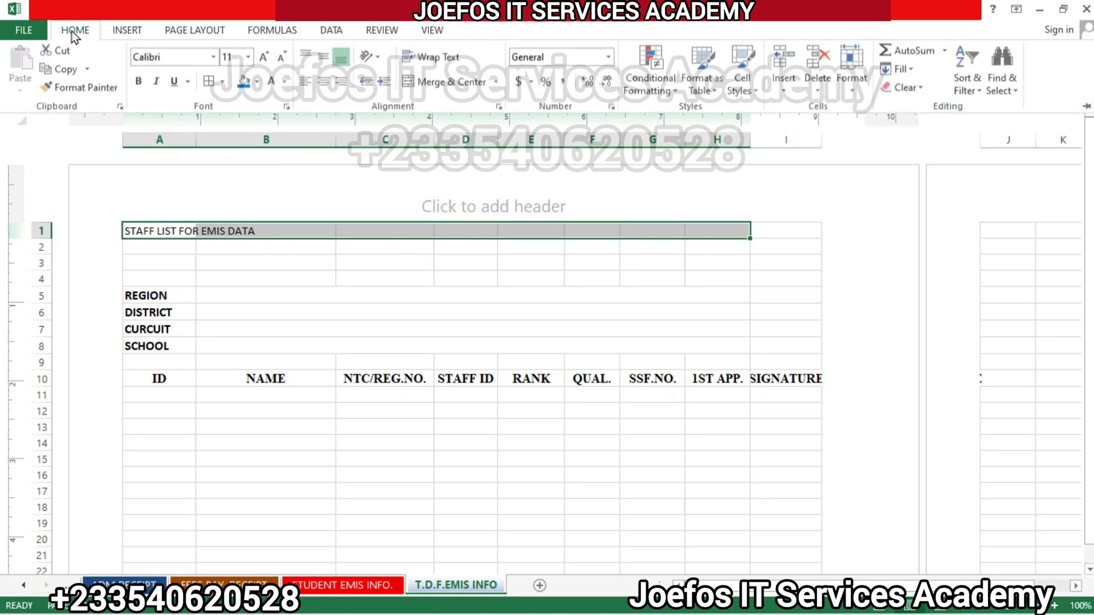
click(425, 84)
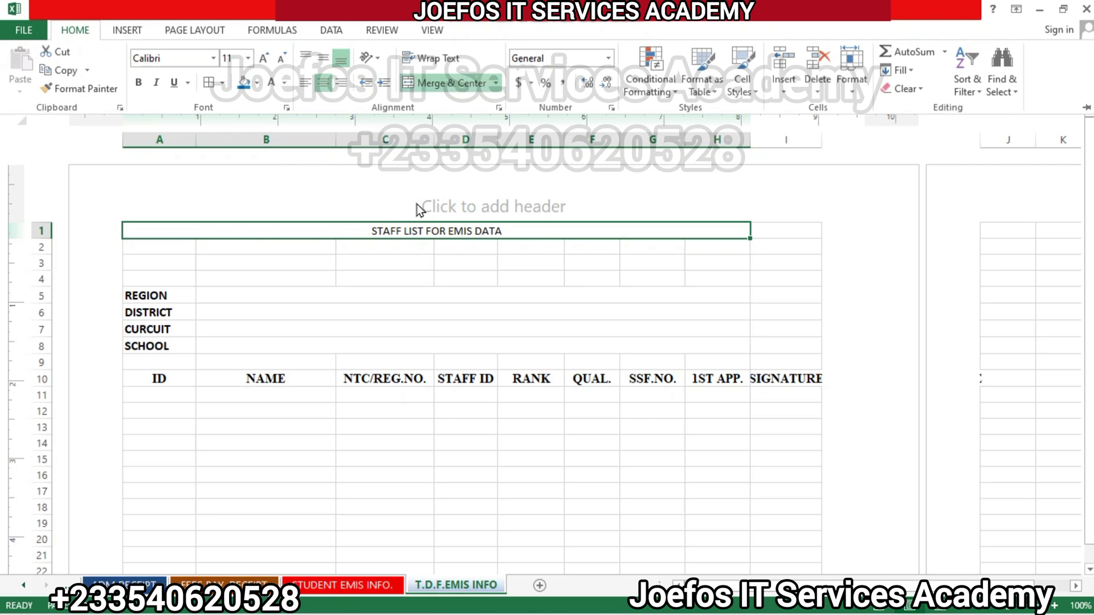
click(322, 58)
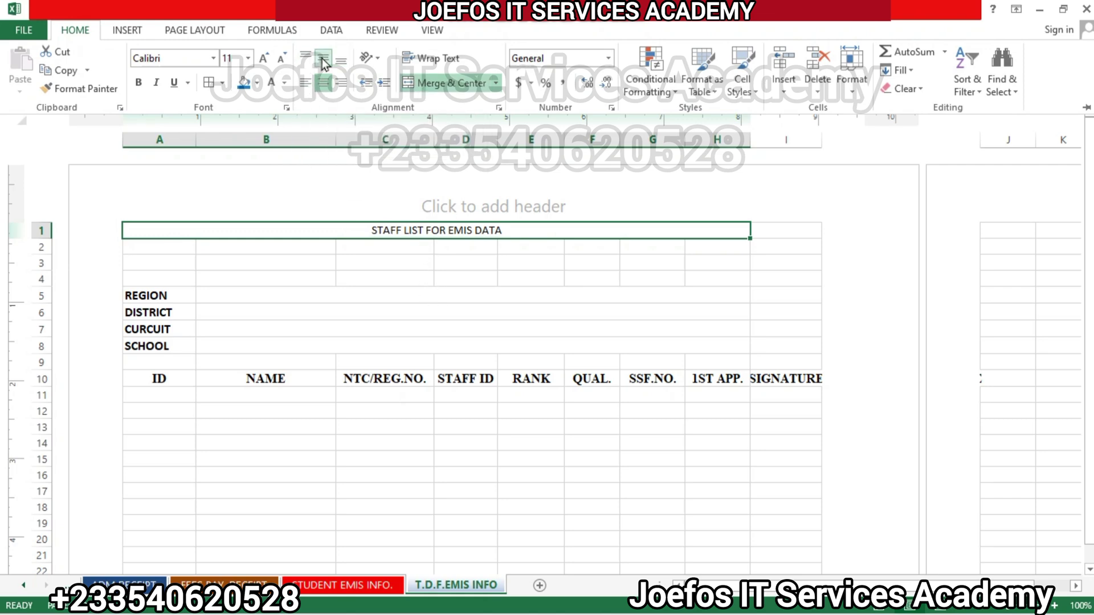
- Format the STAFF LIST FOR EMIS DATA title as bold Times New Roman at size 20
click(165, 59)
text(T)
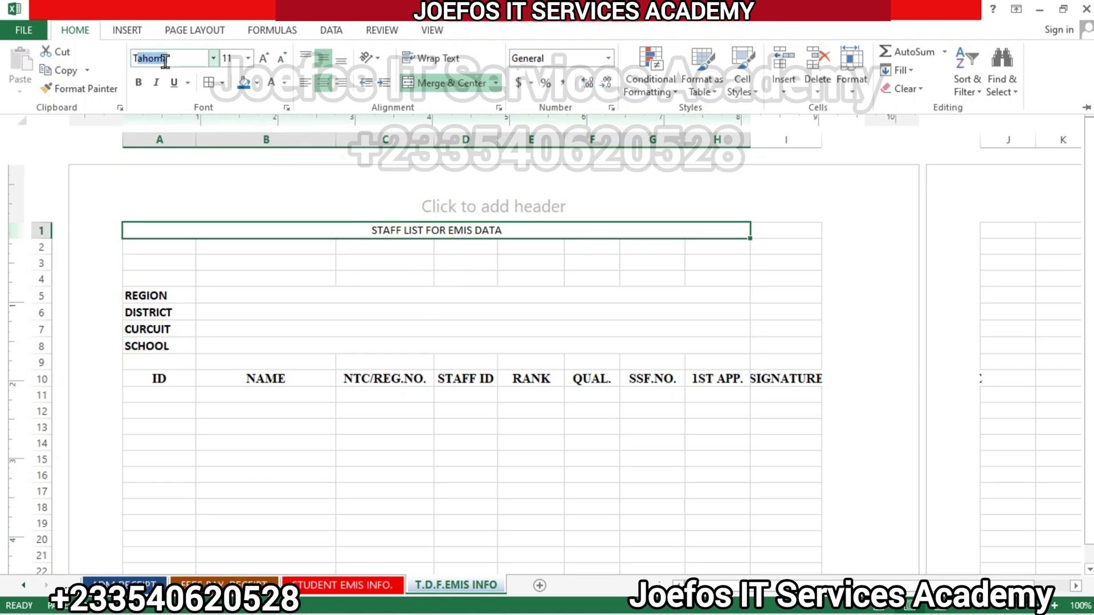
text(imes New Roma)
click(138, 82)
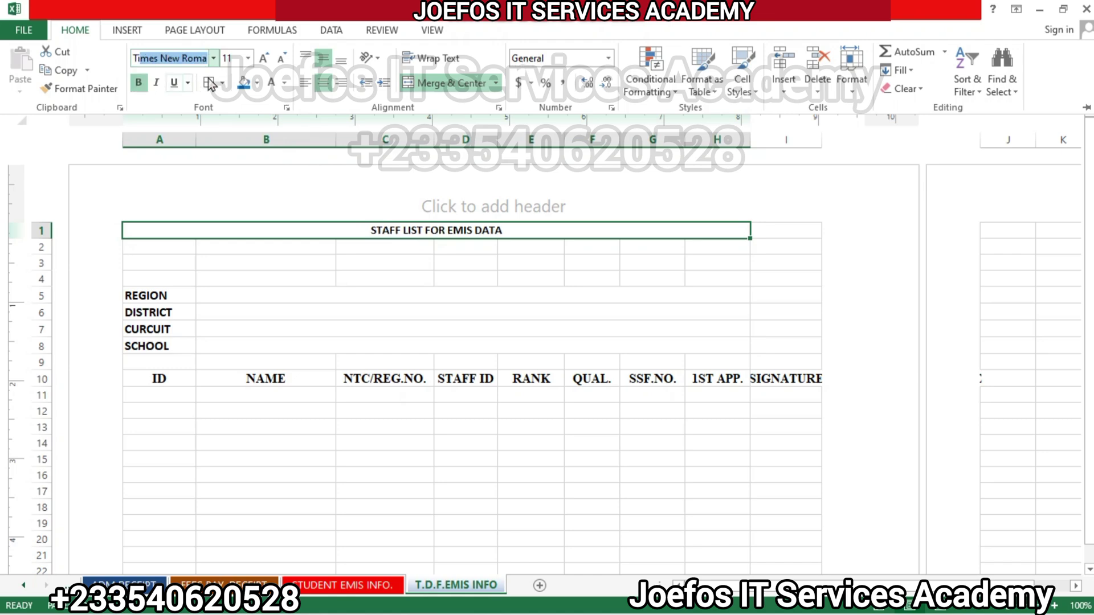
click(263, 58)
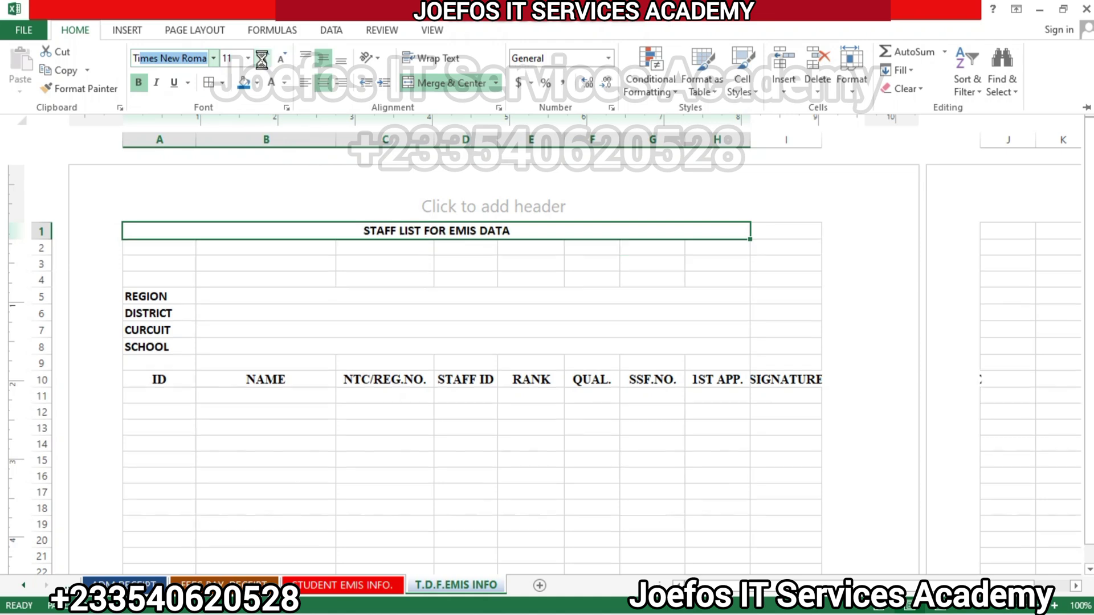
click(263, 58)
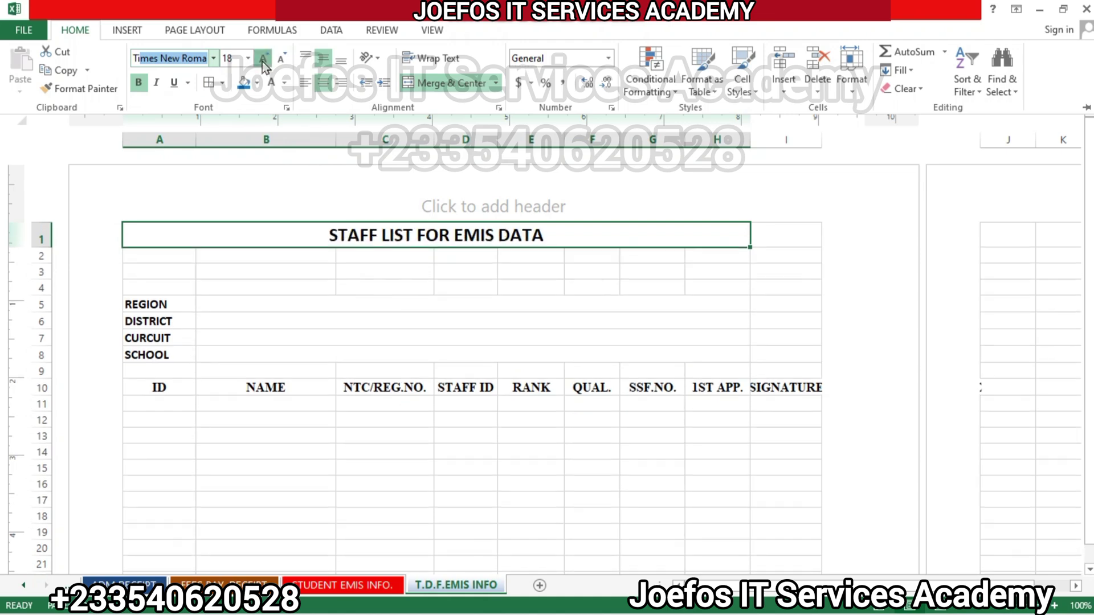
click(262, 58)
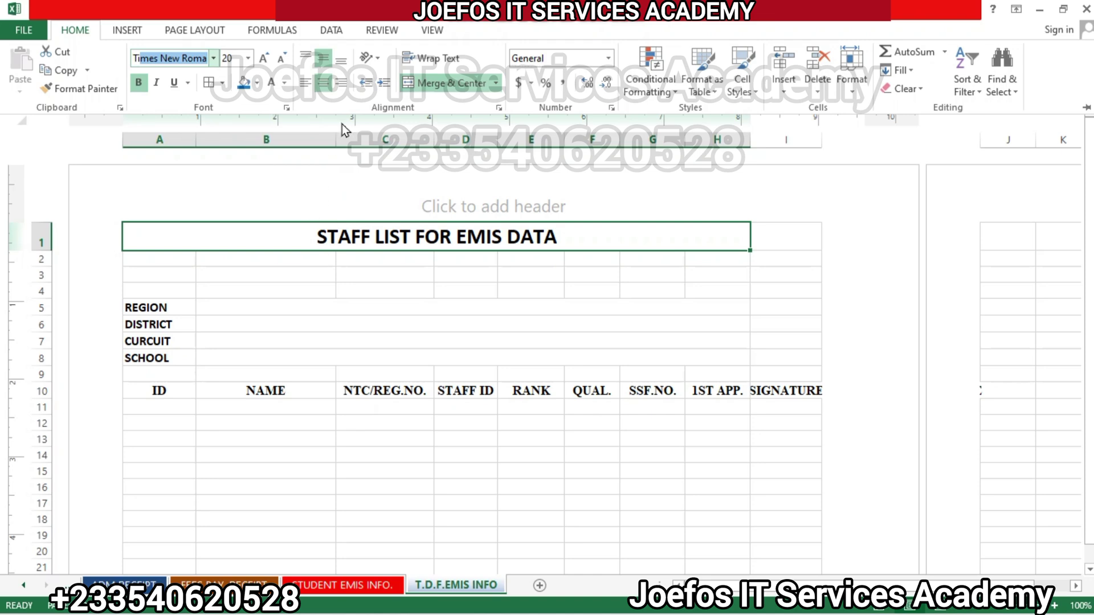
key(Return)
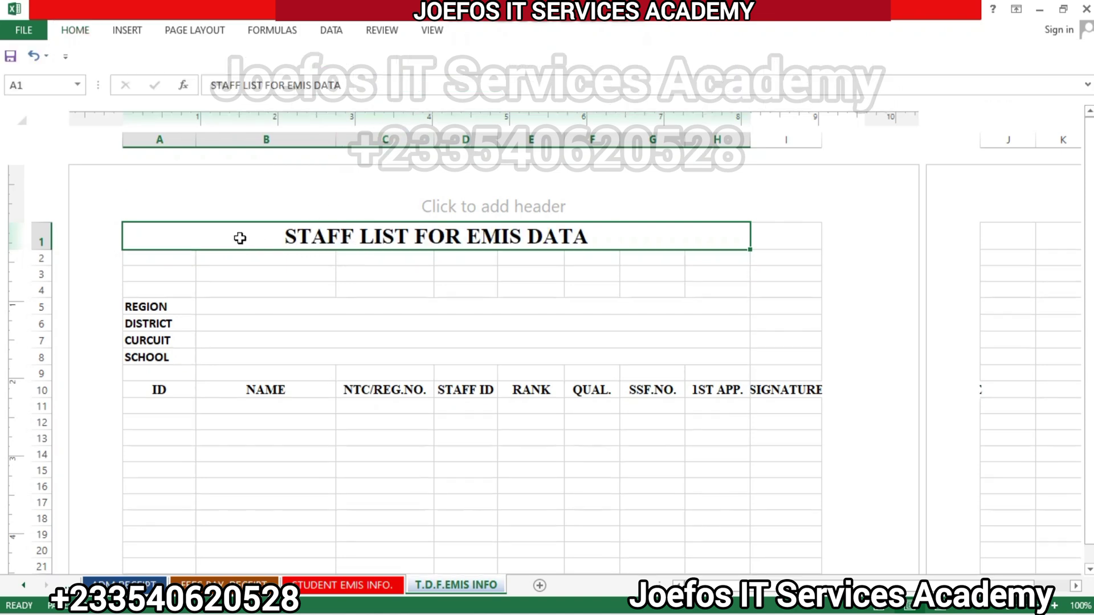
- Give the title cell a blue fill and white text
click(81, 33)
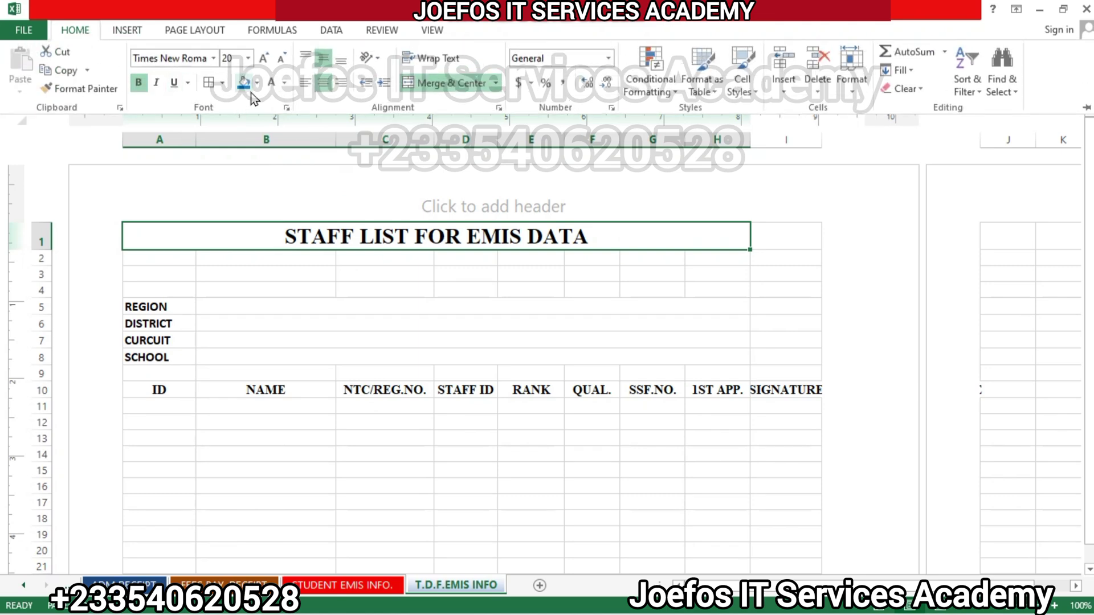
click(246, 86)
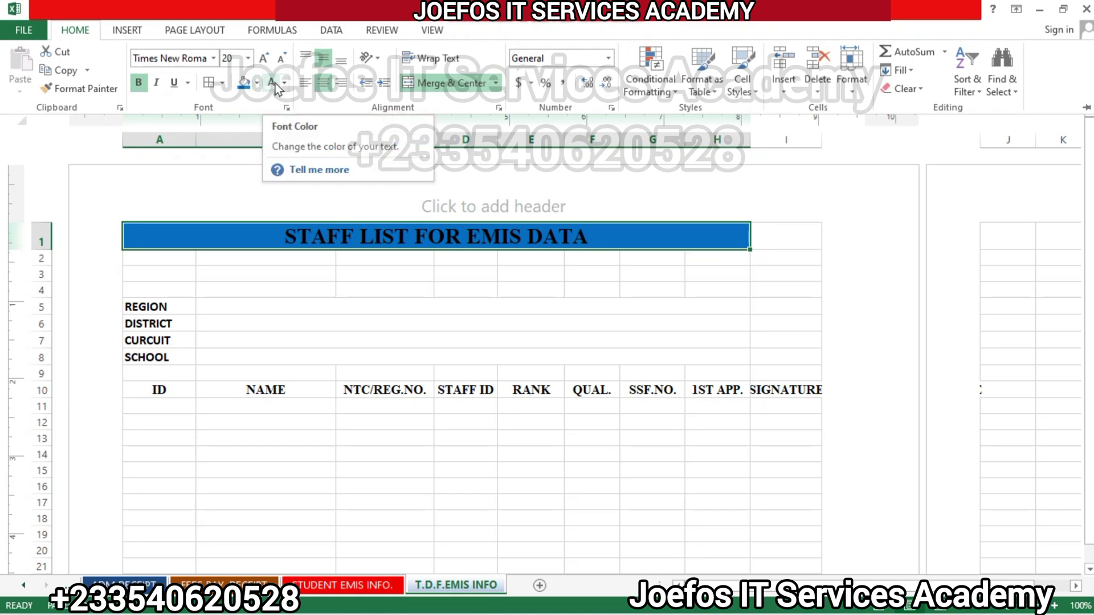
click(272, 83)
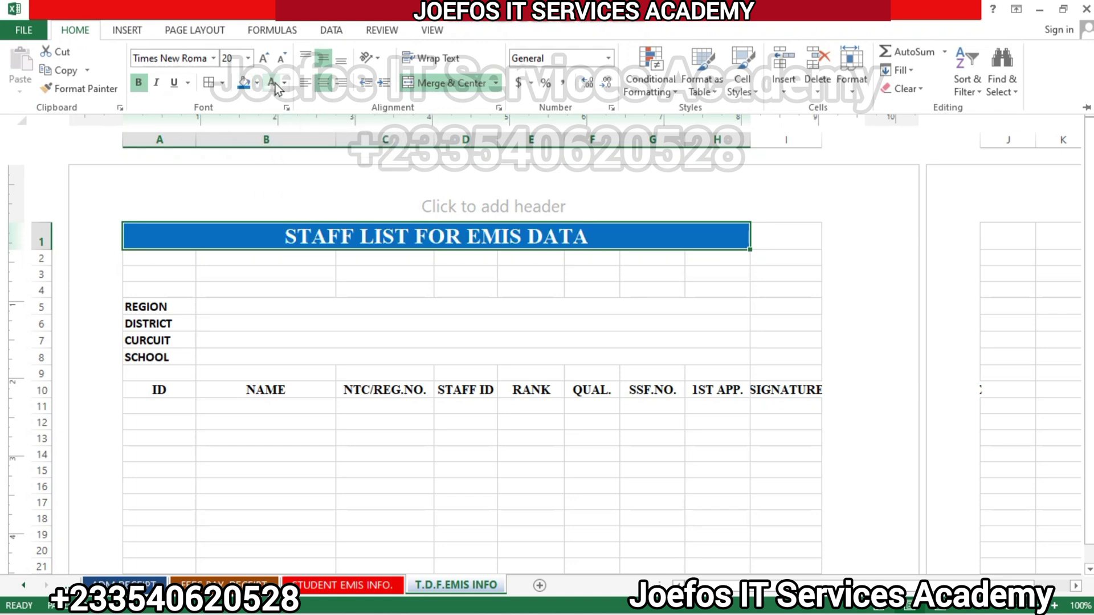
key(ctrl+F1)
- Set the font color of the merged fields beside REGION, DISTRICT, CURCUIT and SCHOOL to Automatic
click(233, 307)
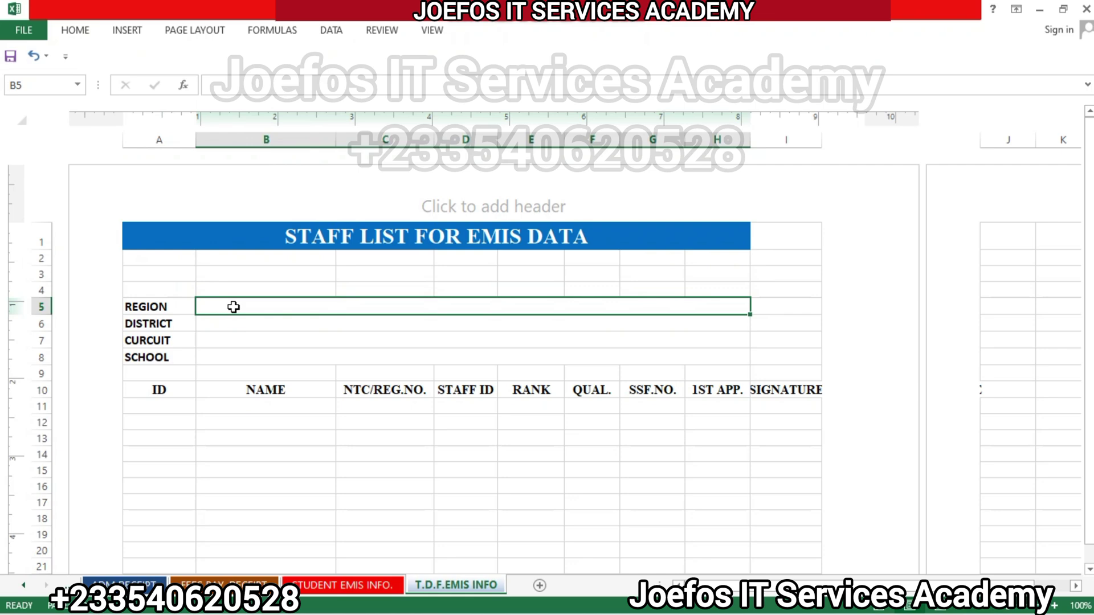
ctrl+click(234, 307)
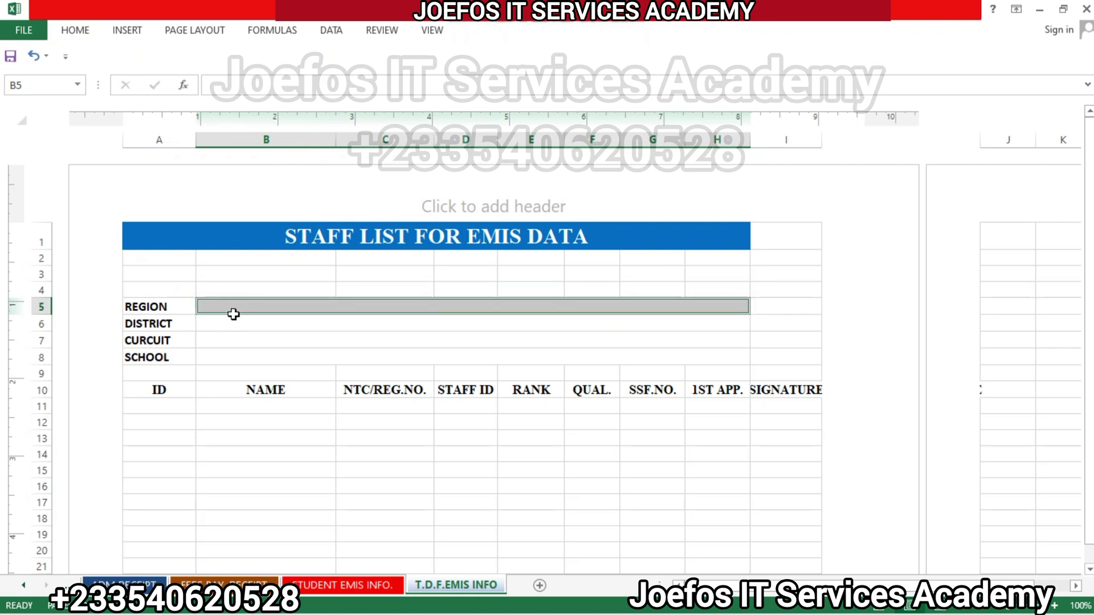
ctrl+click(234, 323)
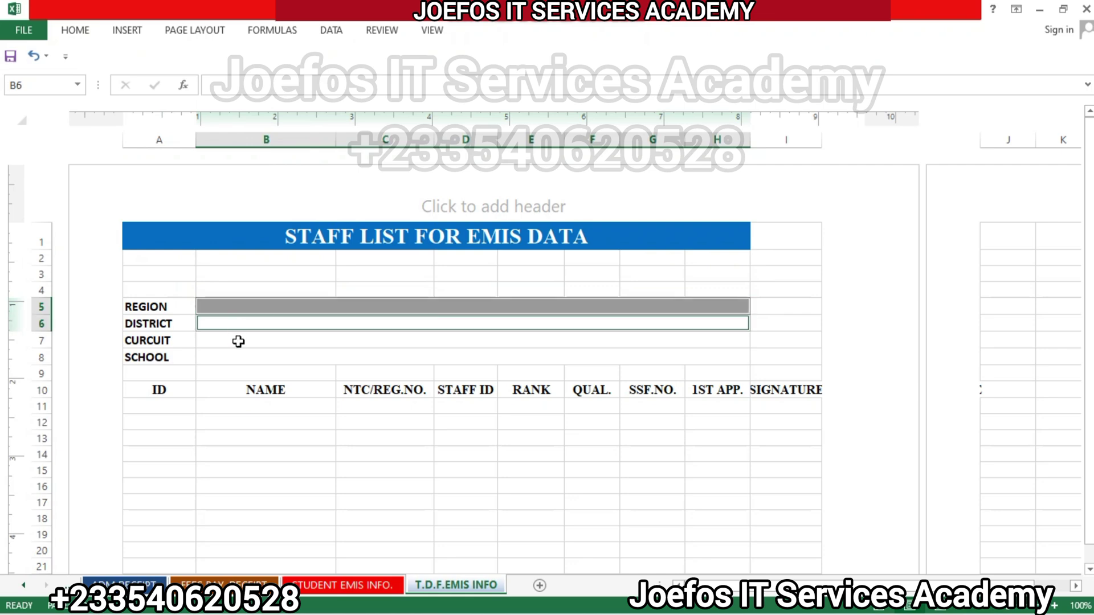
ctrl+click(237, 340)
ctrl+click(240, 358)
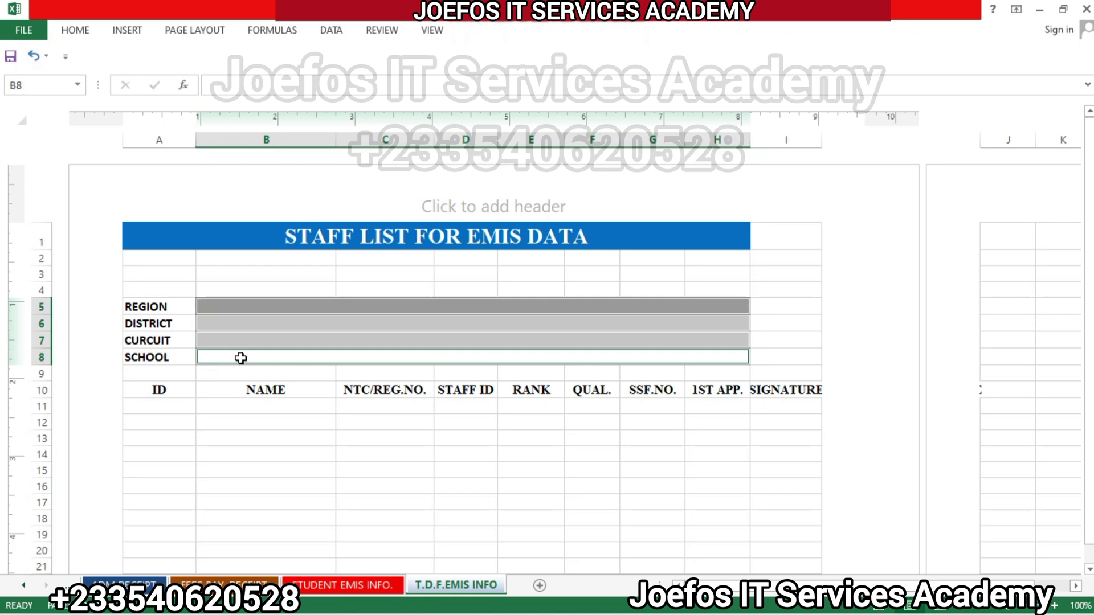
click(71, 31)
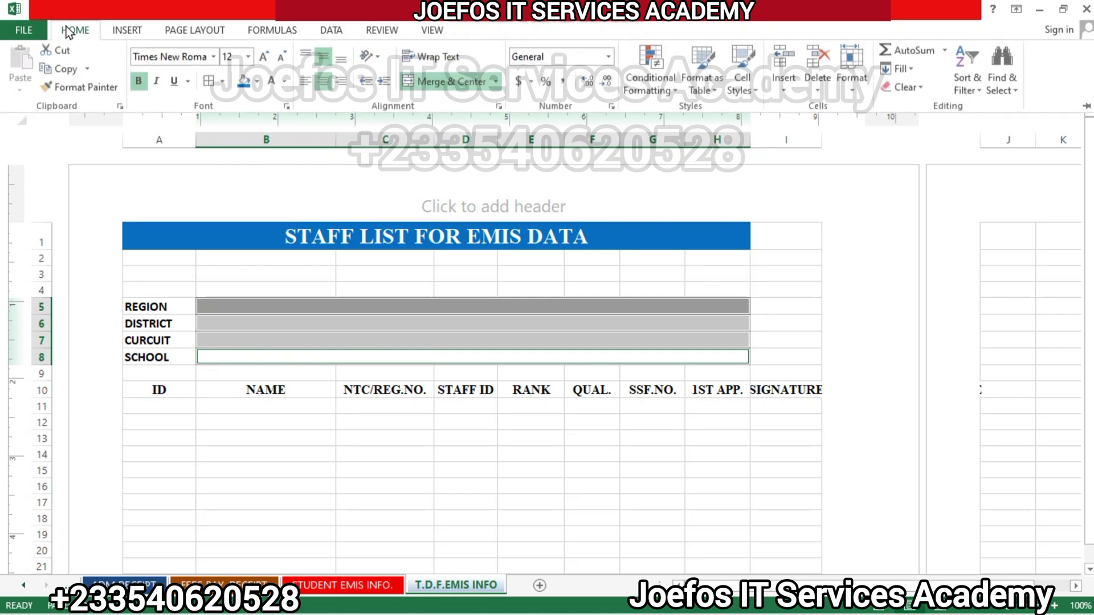
click(284, 84)
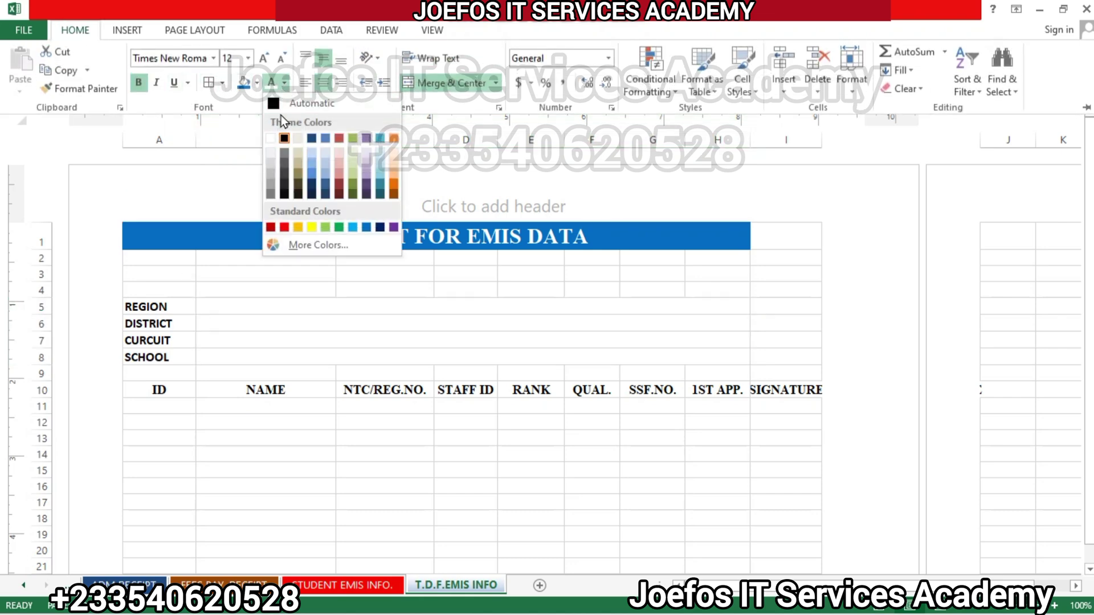
click(270, 98)
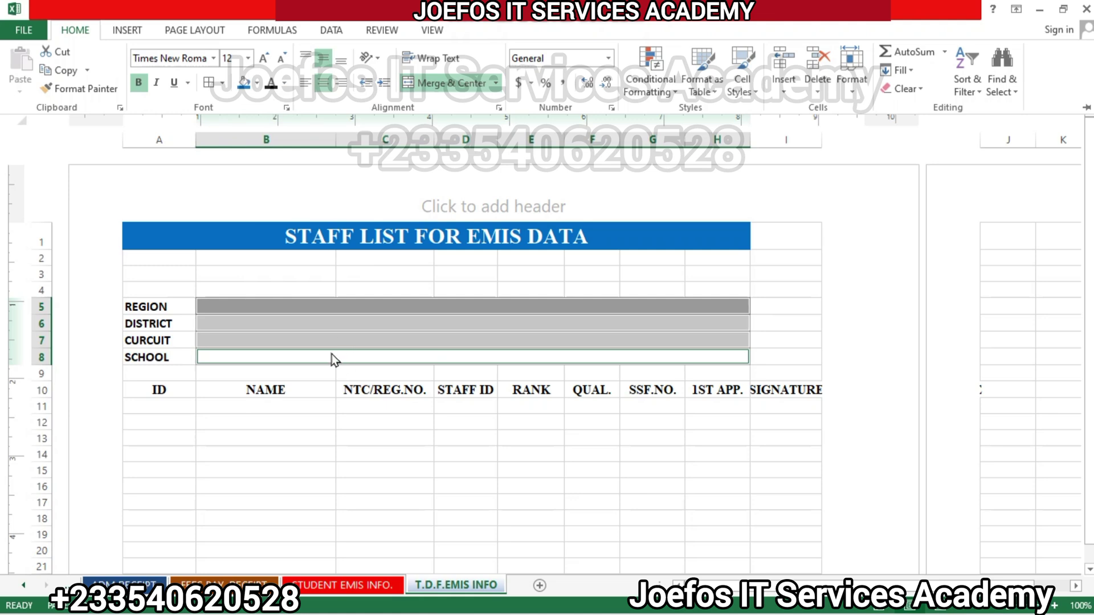
click(232, 419)
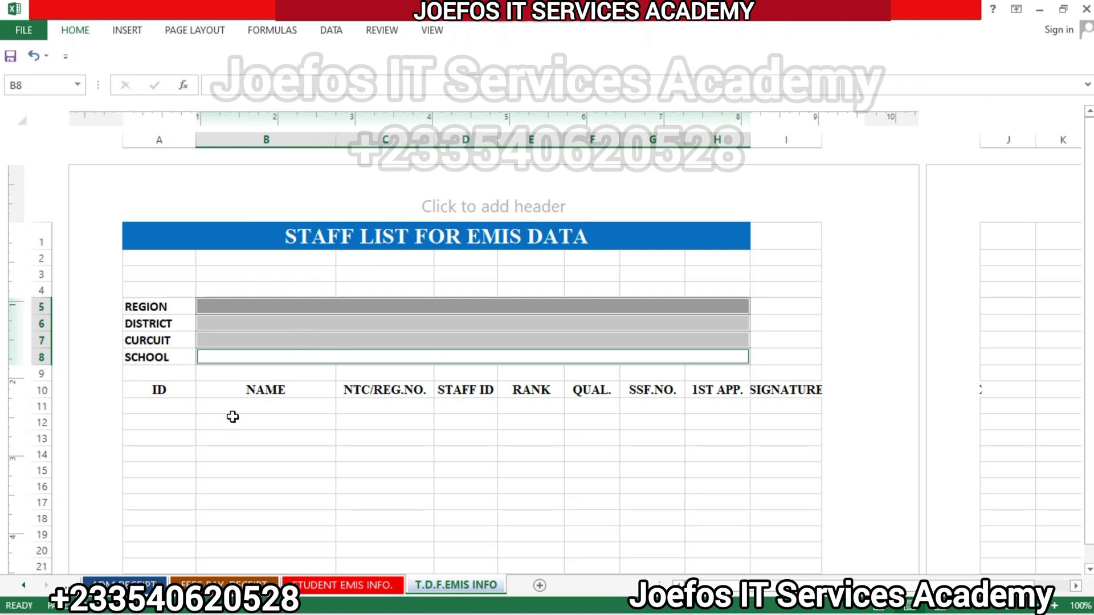
- Test the formatting with sample letters in the merged REGION, DISTRICT and CURCUIT fields, clearing each entry
click(244, 310)
text(EEEEE)
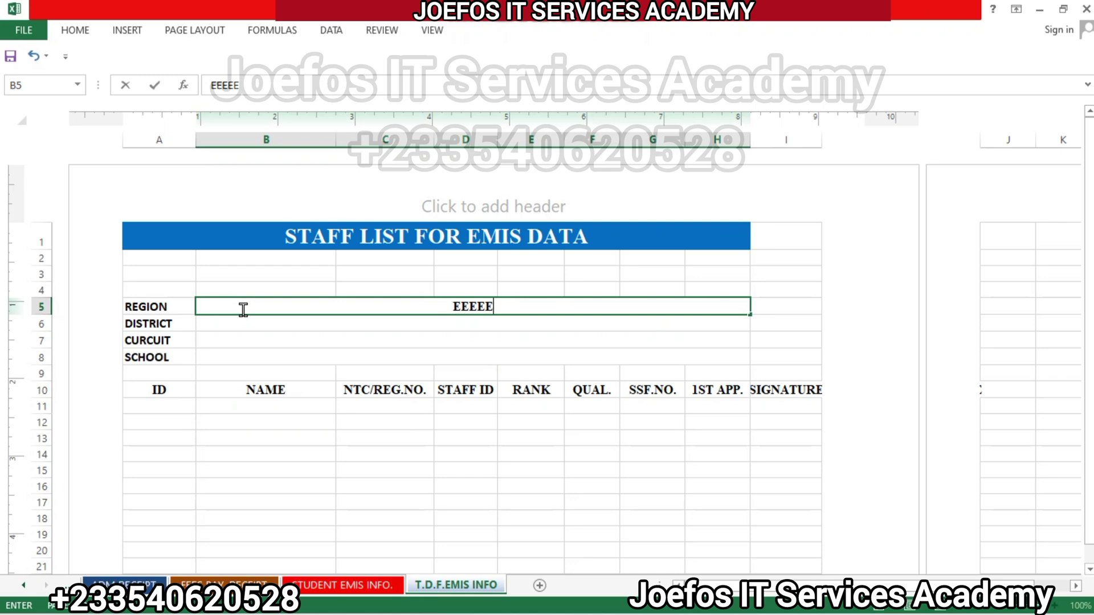
key(BackSpace)
key(BackSpace)
key(BackSpace)
key(BackSpace)
key(BackSpace)
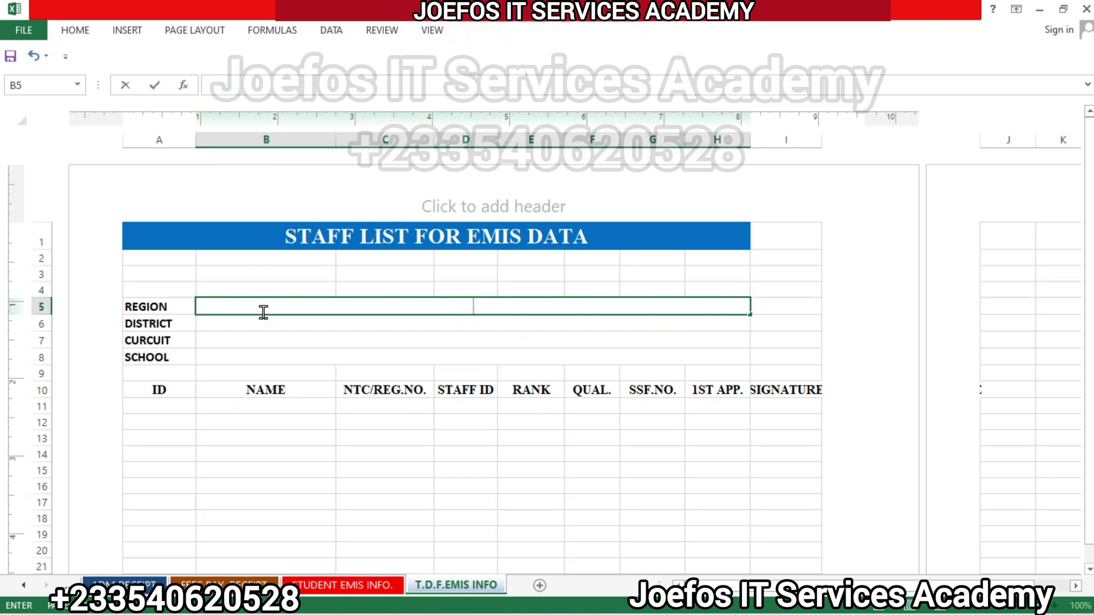
click(266, 321)
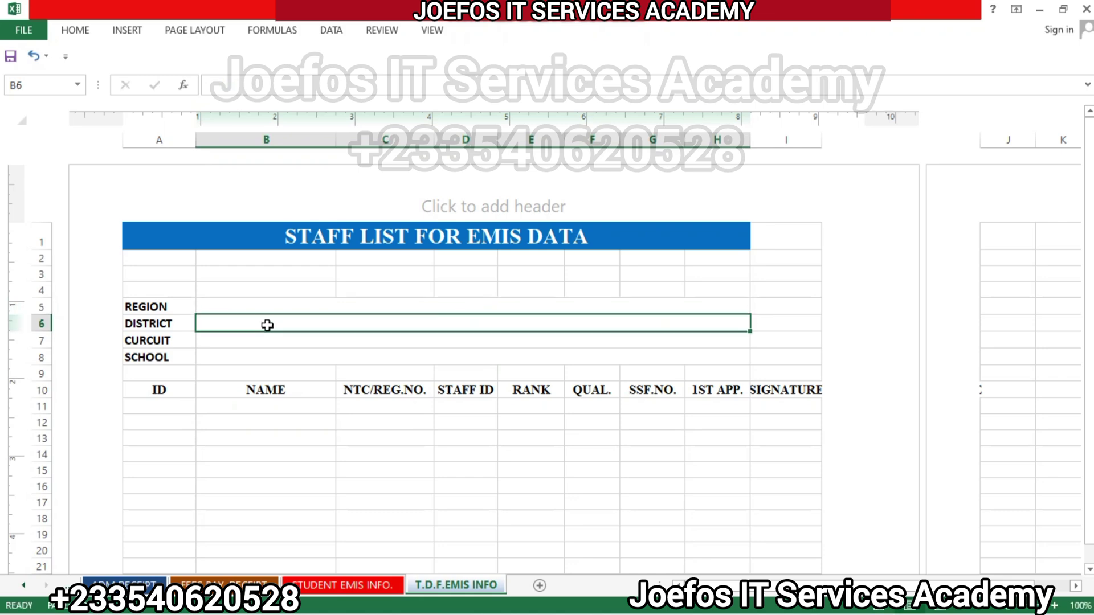
text(OOOO)
key(BackSpace)
key(BackSpace)
key(BackSpace)
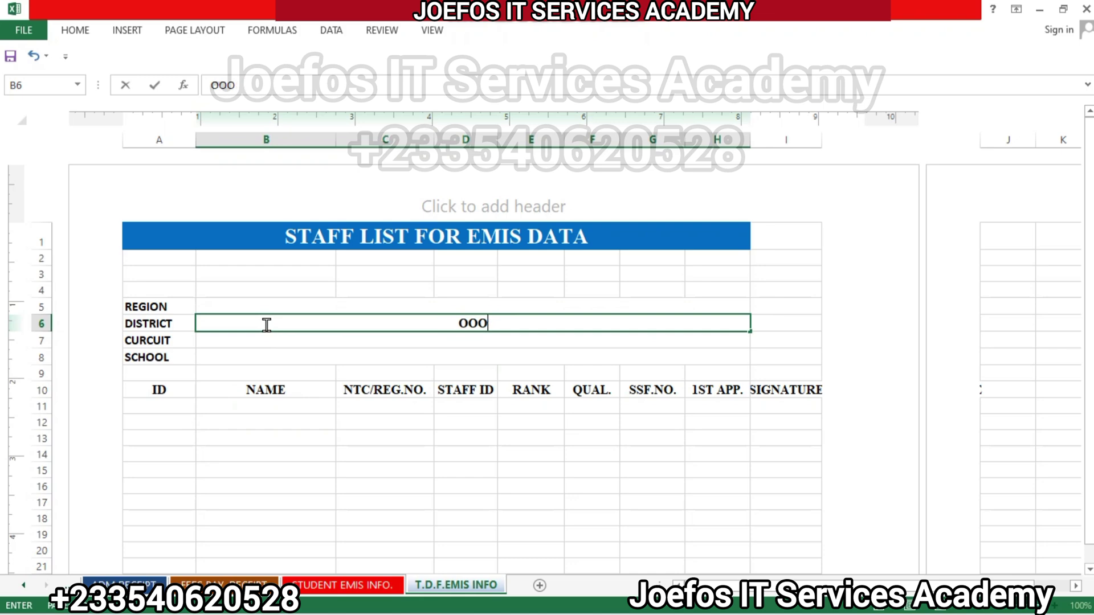
key(BackSpace)
click(321, 341)
text(FJFJ)
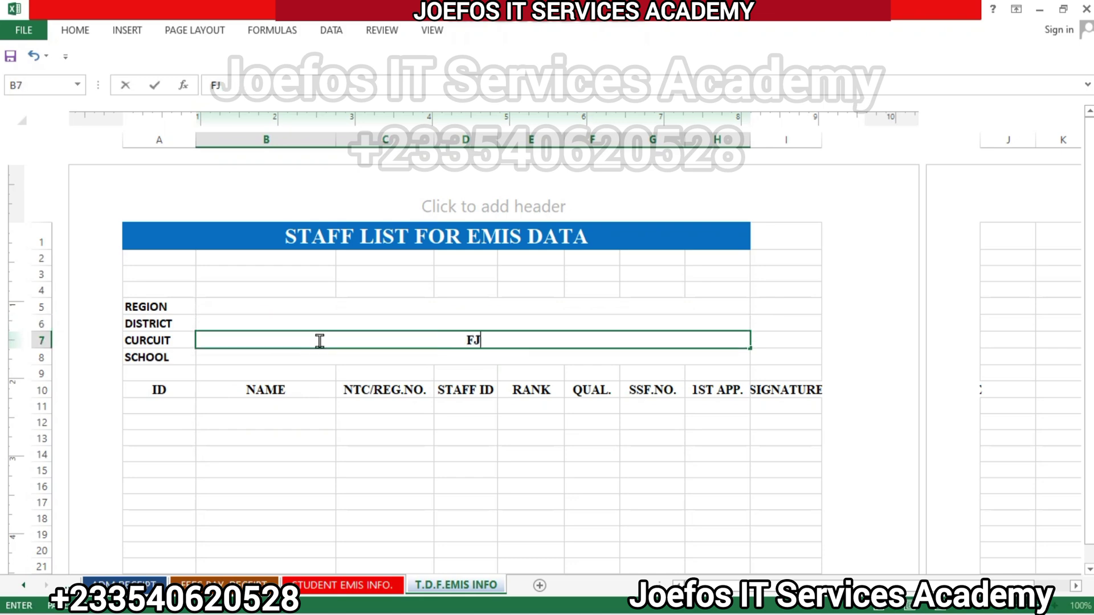
key(BackSpace)
key(BackSpace)
key(BackSpace)
key(BackSpace)
- Test text entry with sample letters in cell C11 under NTC/REG.NO. and clear them
click(360, 405)
text(DDDDD)
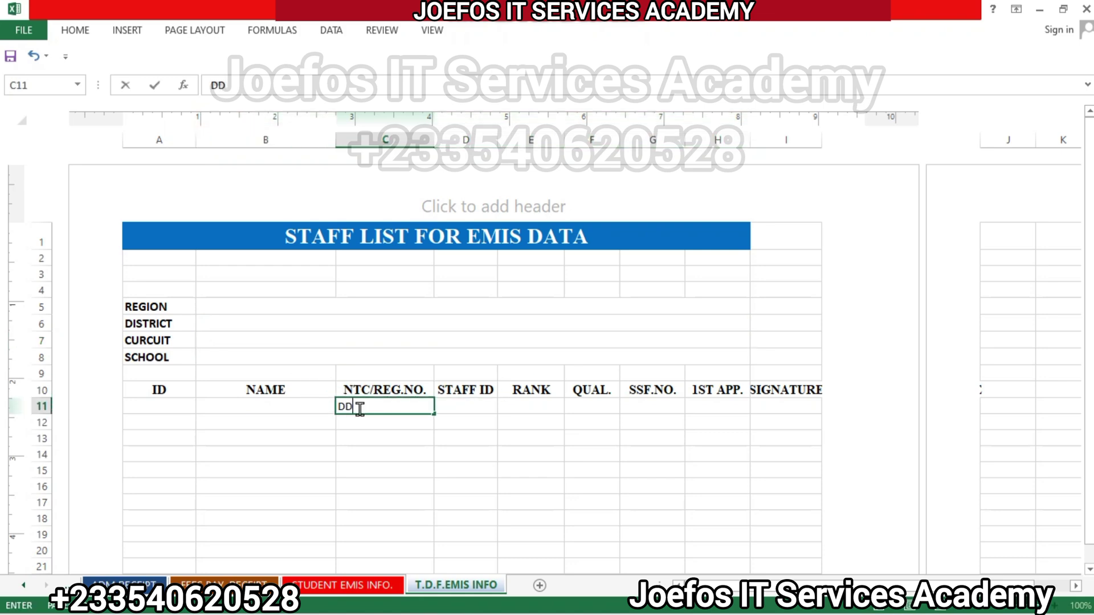
key(BackSpace)
key(BackSpace)
key(BackSpace)
key(BackSpace)
key(BackSpace)
- Try to set Times New Roman for cells A2 to I210 and format them as bold at size 12
click(156, 255)
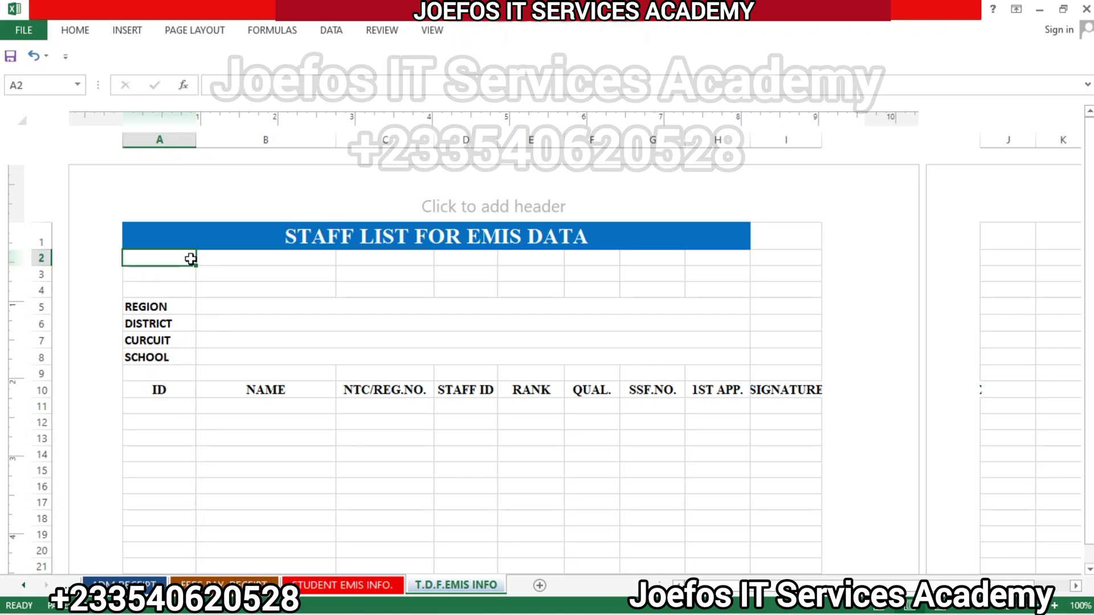
drag(190, 259, 794, 560)
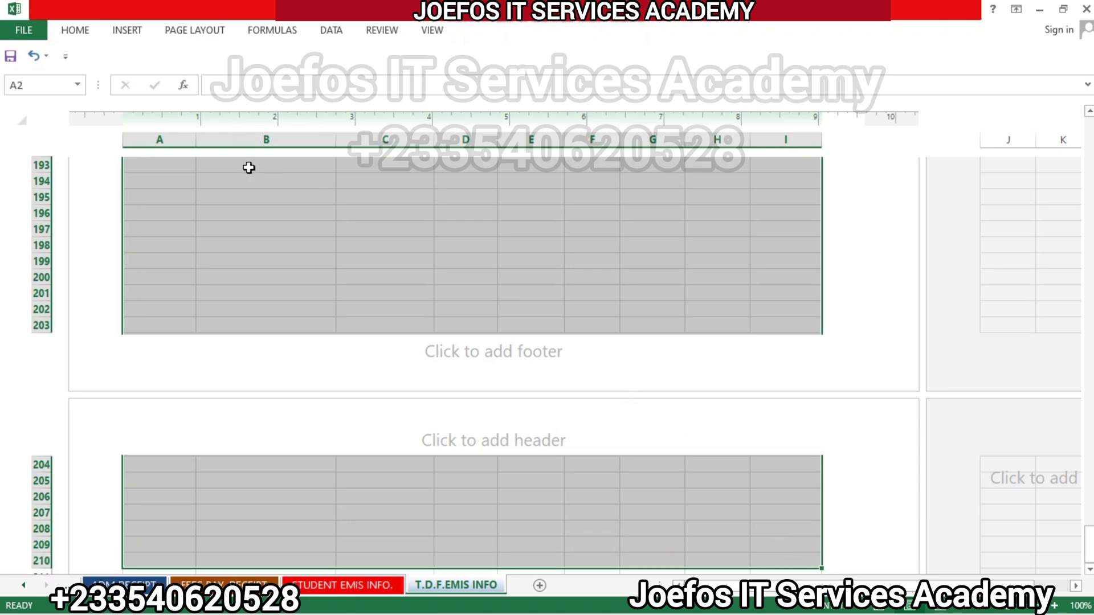
click(79, 32)
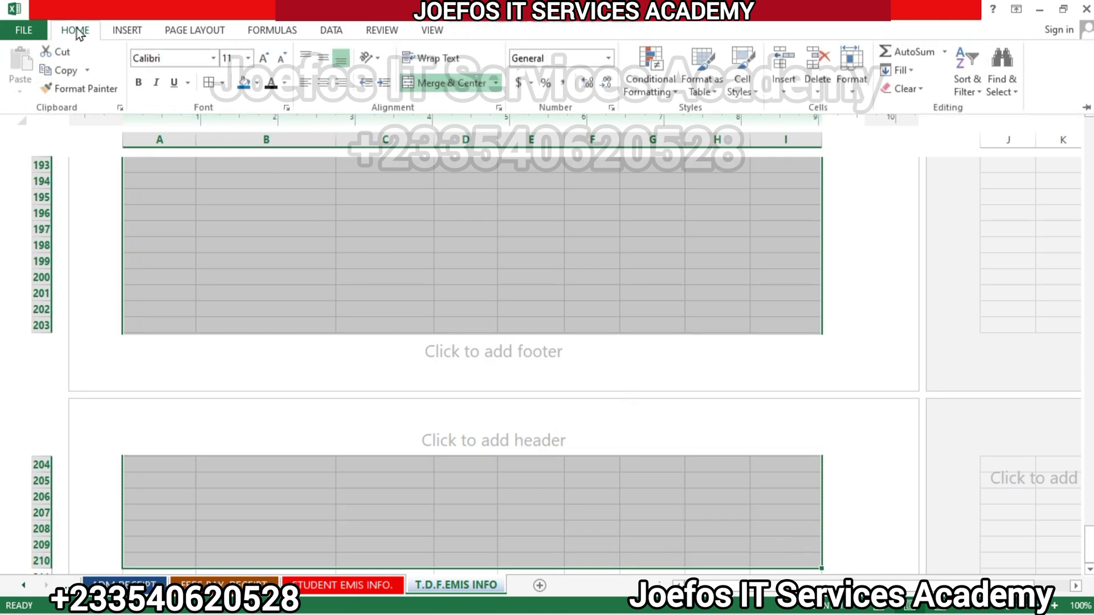
click(177, 58)
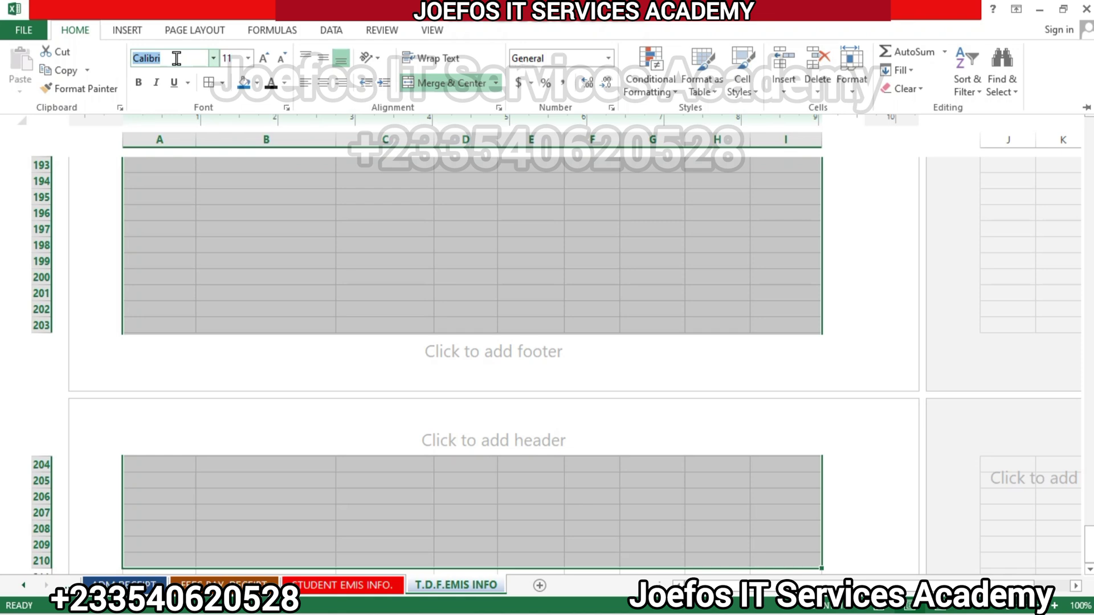
text(Times New Roma)
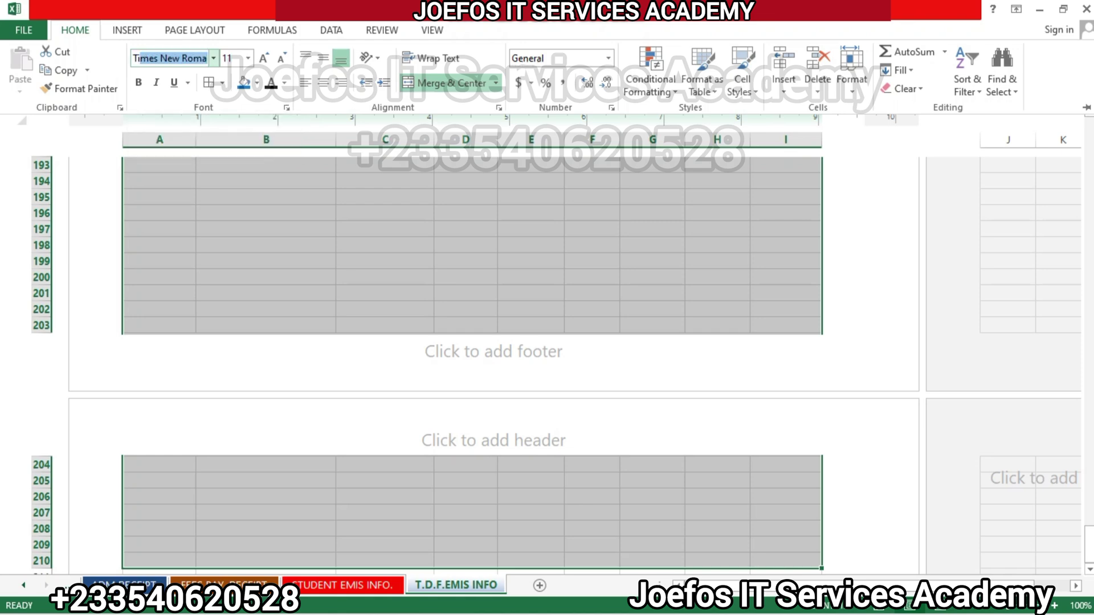
click(139, 83)
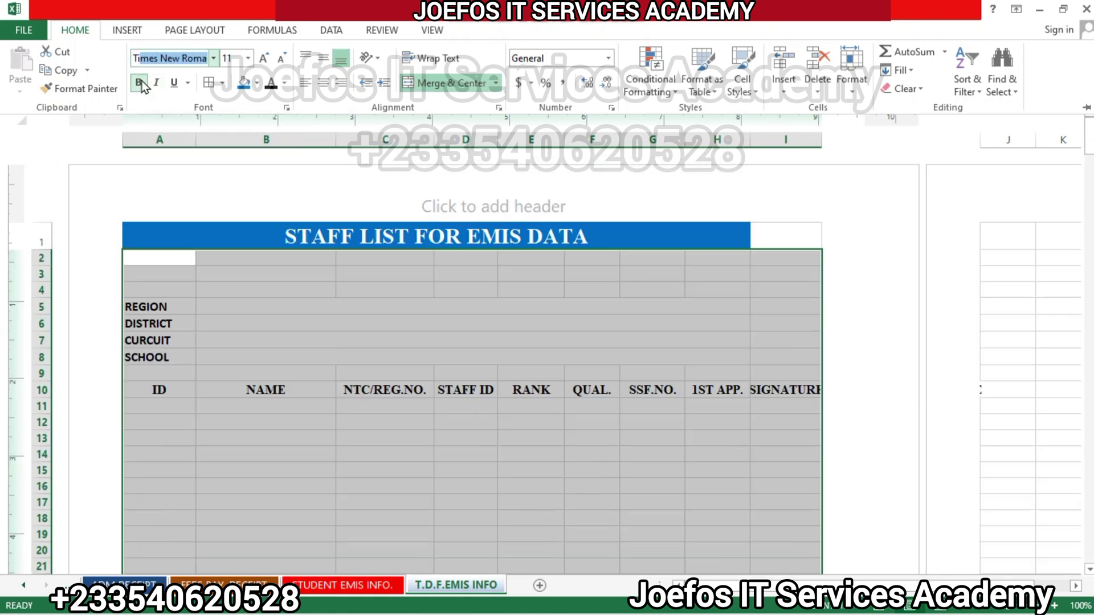
click(140, 83)
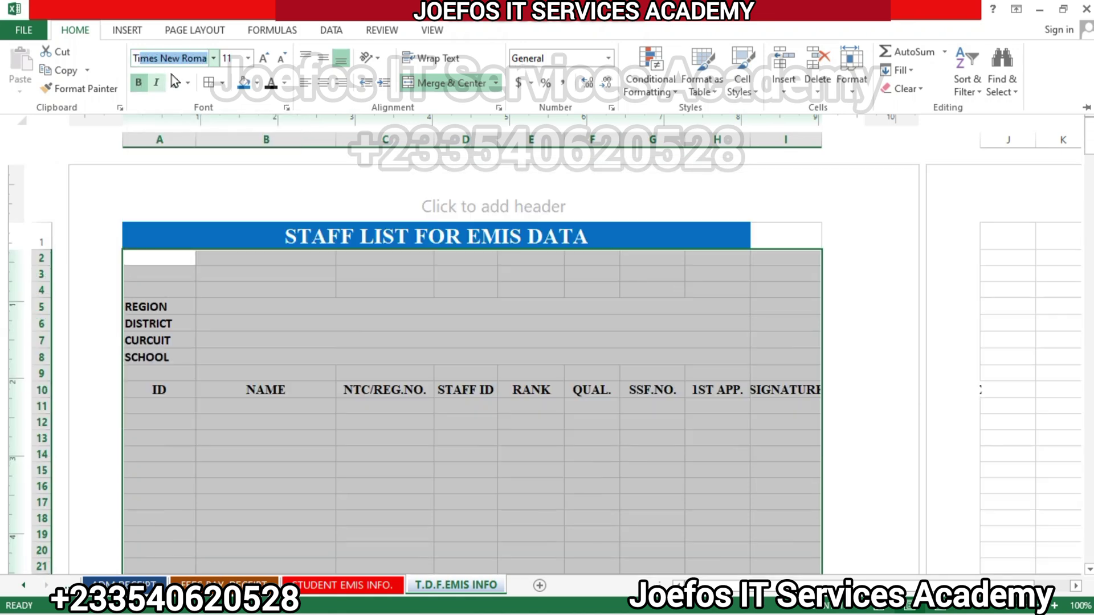
click(264, 62)
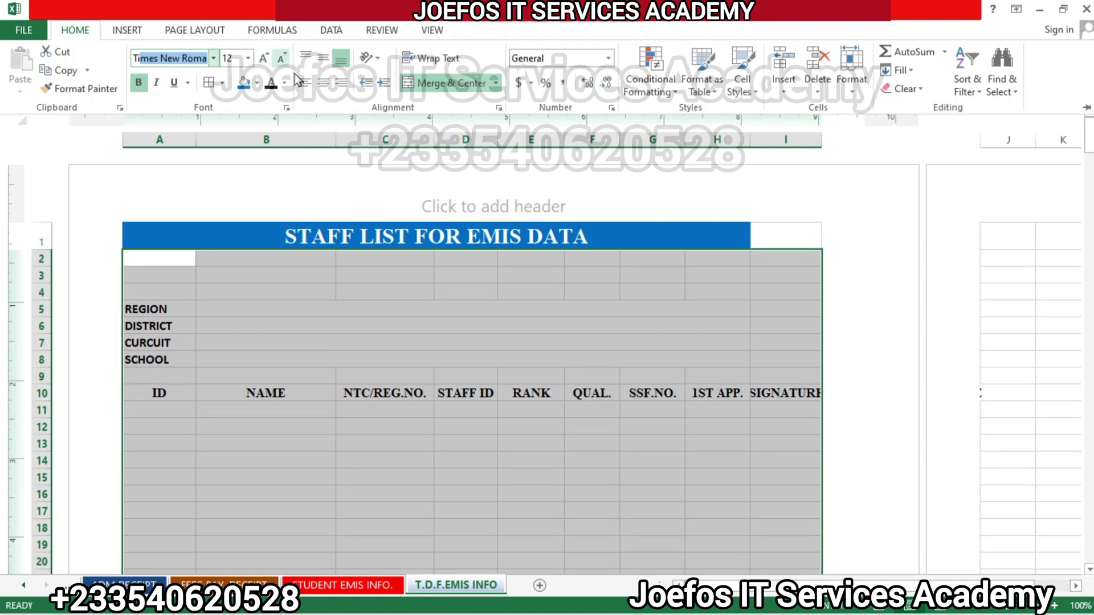
- Center the contents of cells A2 to I210 horizontally and vertically and apply all borders to the range
click(323, 83)
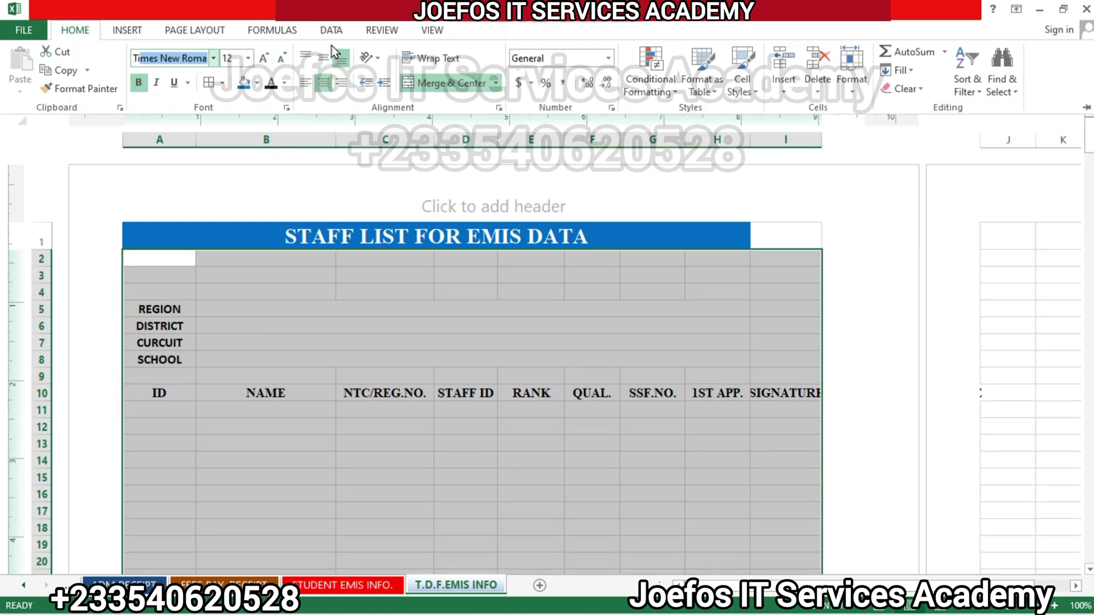
click(327, 55)
click(222, 84)
click(222, 84)
click(223, 83)
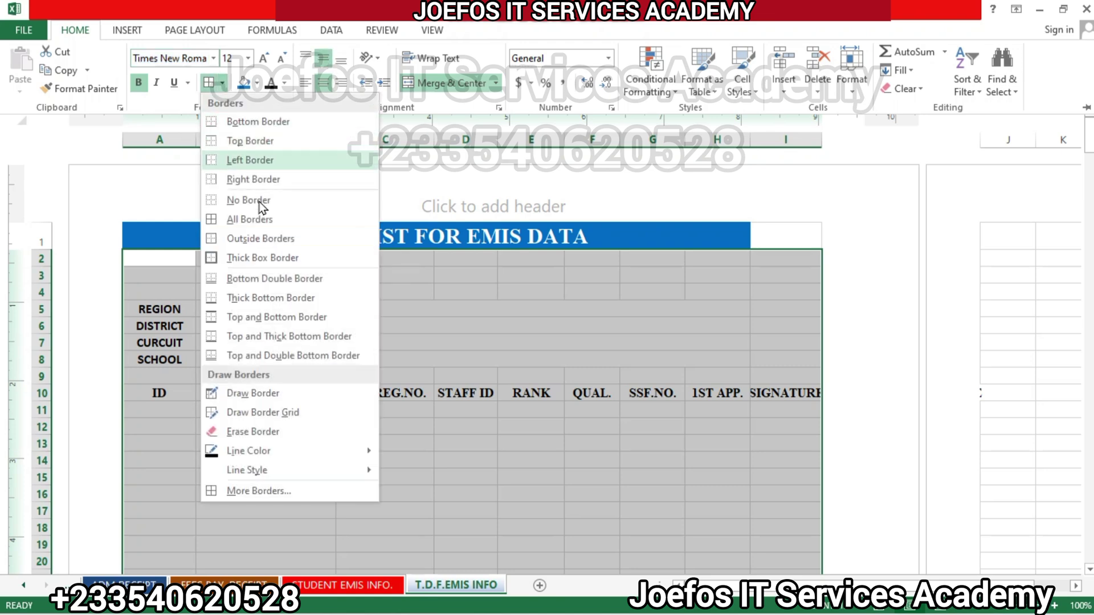
click(262, 220)
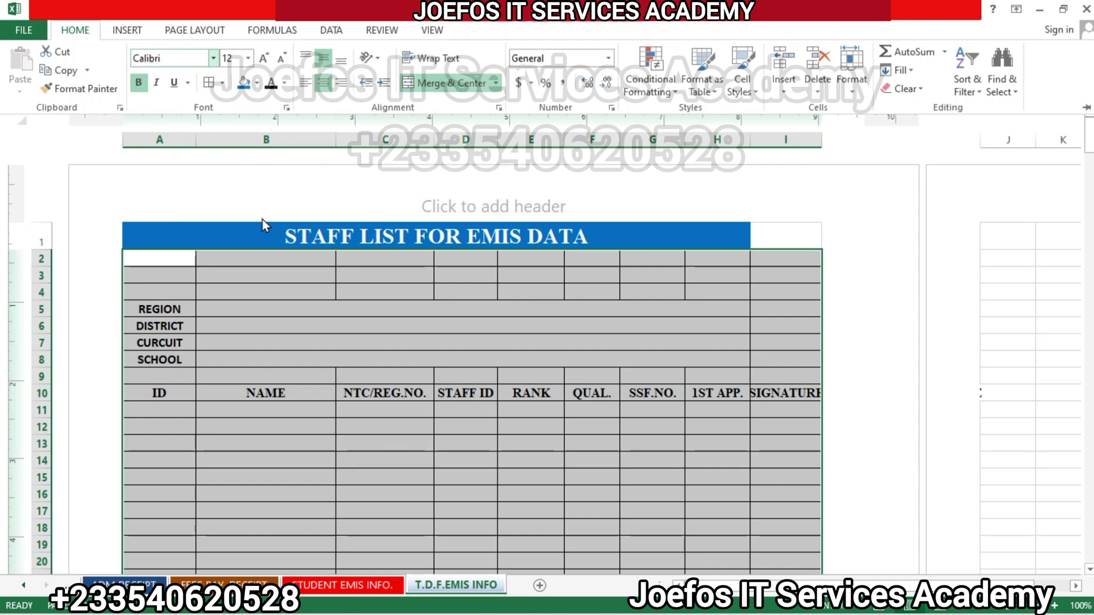
key(ctrl+F1)
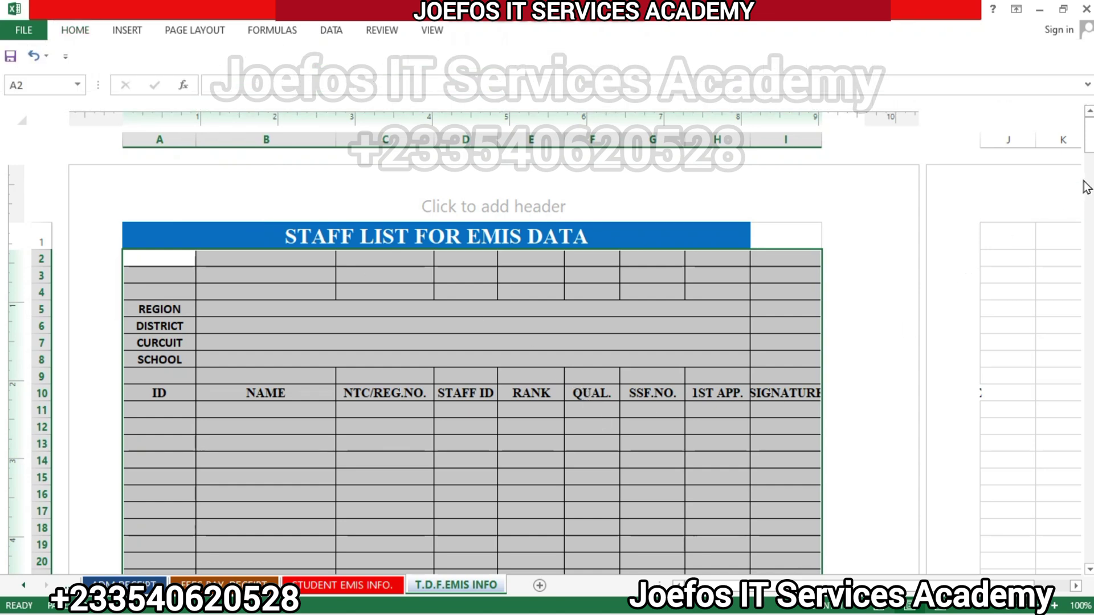
mouse_move(1091, 151)
mouse_down()
mouse_move(1089, 243)
mouse_move(1089, 134)
mouse_up()
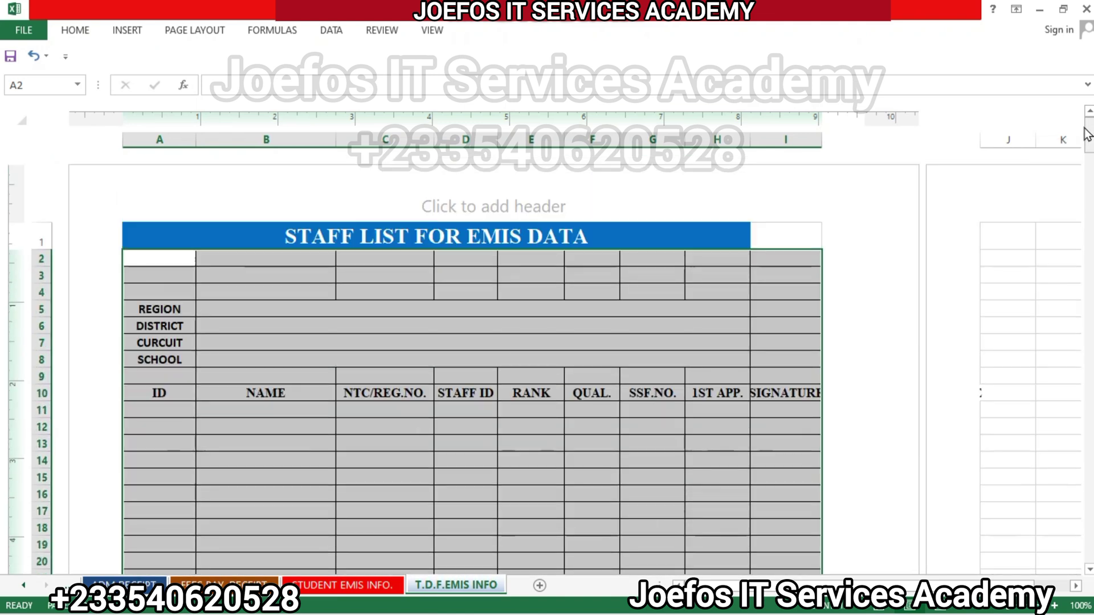
click(449, 358)
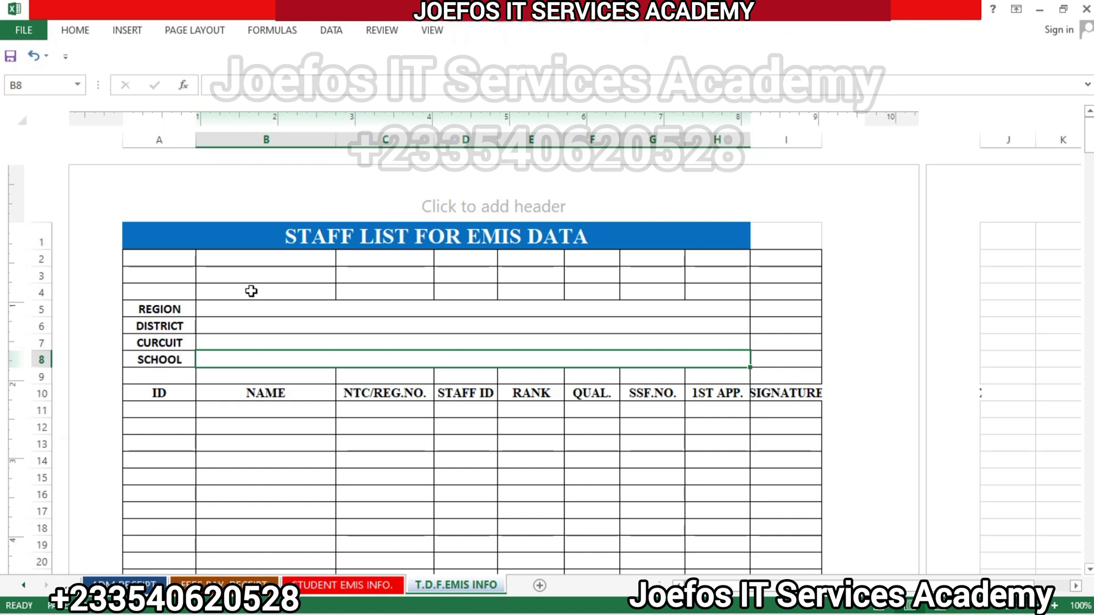
- Extend the blue fill of the title row to cell I1
click(161, 238)
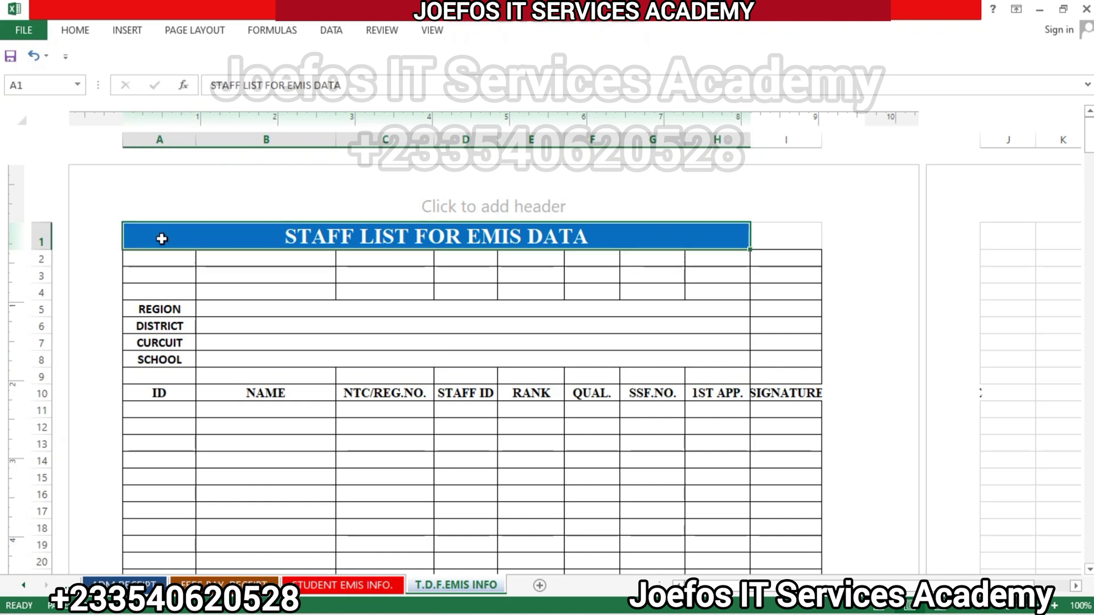
drag(162, 238, 770, 237)
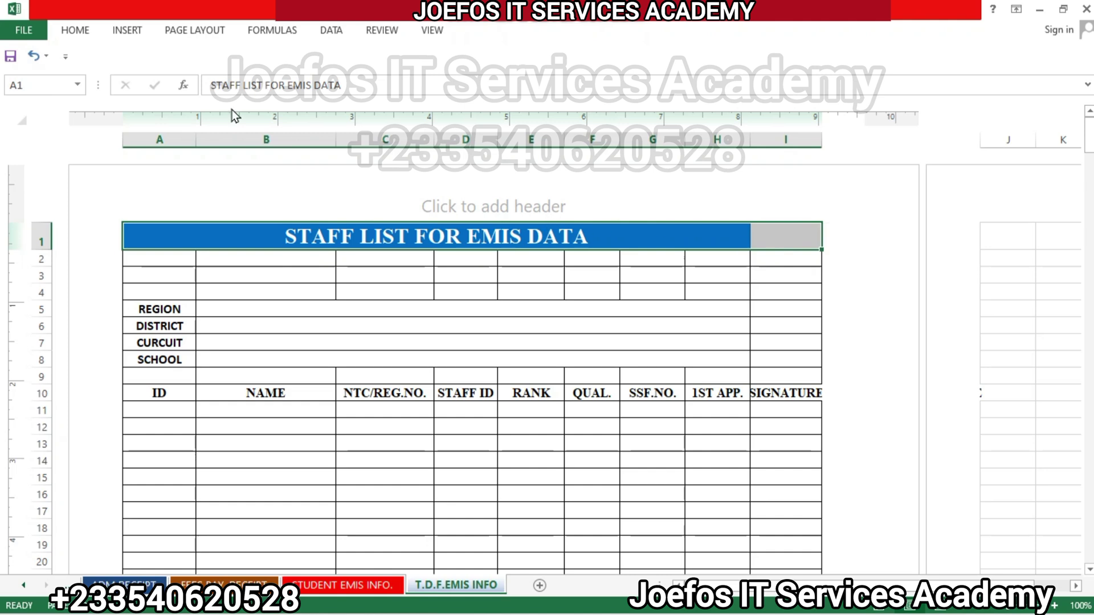
click(83, 34)
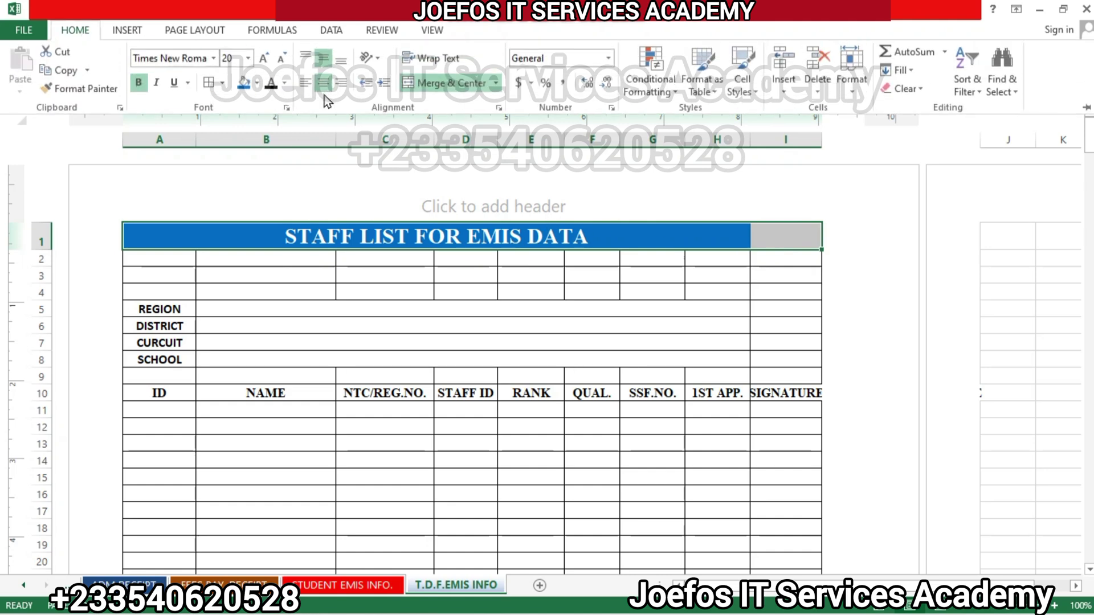
click(249, 89)
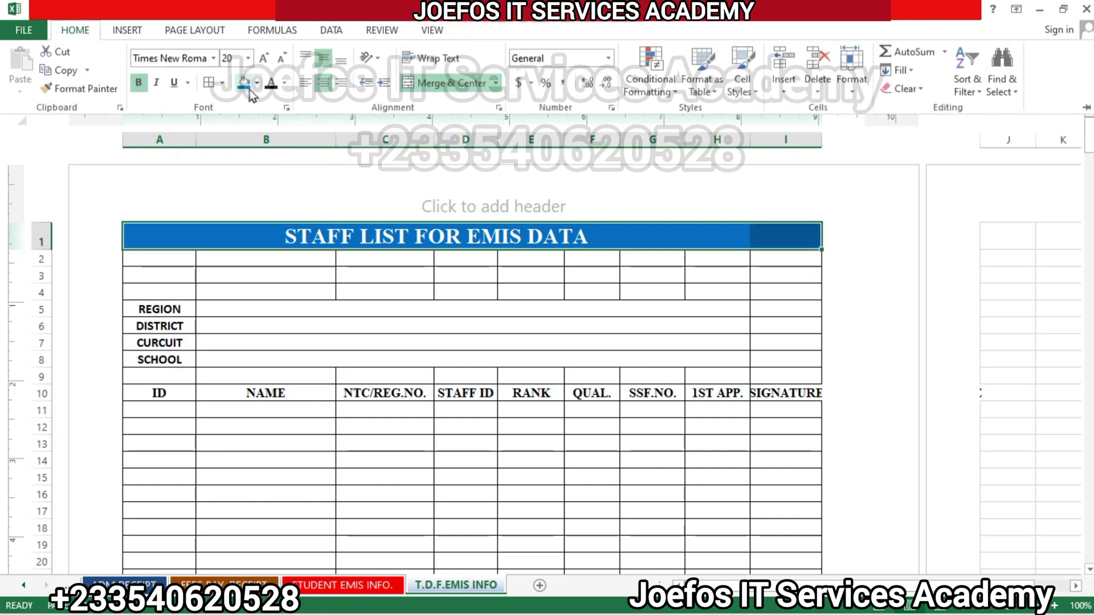
click(498, 300)
click(498, 299)
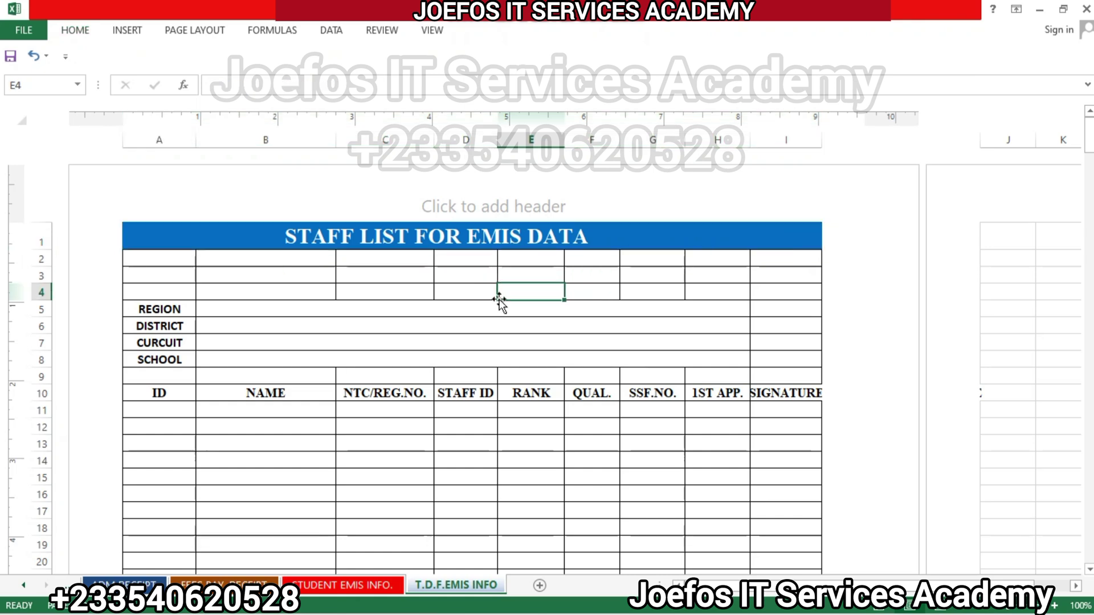
- Merge and center the title STAFF LIST FOR EMIS DATA across cells A1 to I1, including the added cell I1
click(159, 237)
drag(359, 245, 771, 235)
click(73, 33)
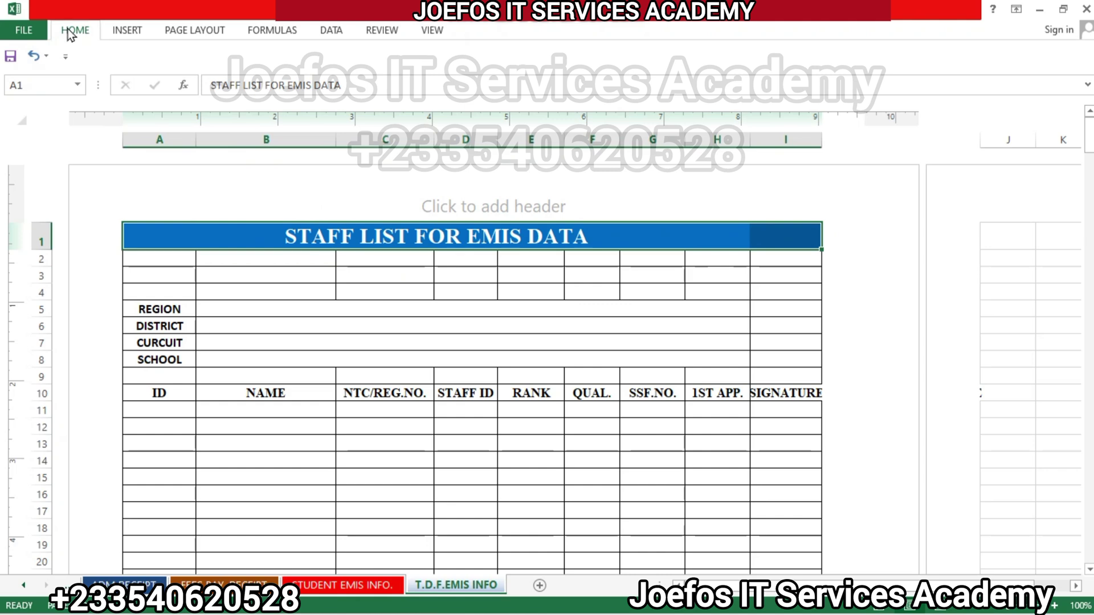
click(468, 85)
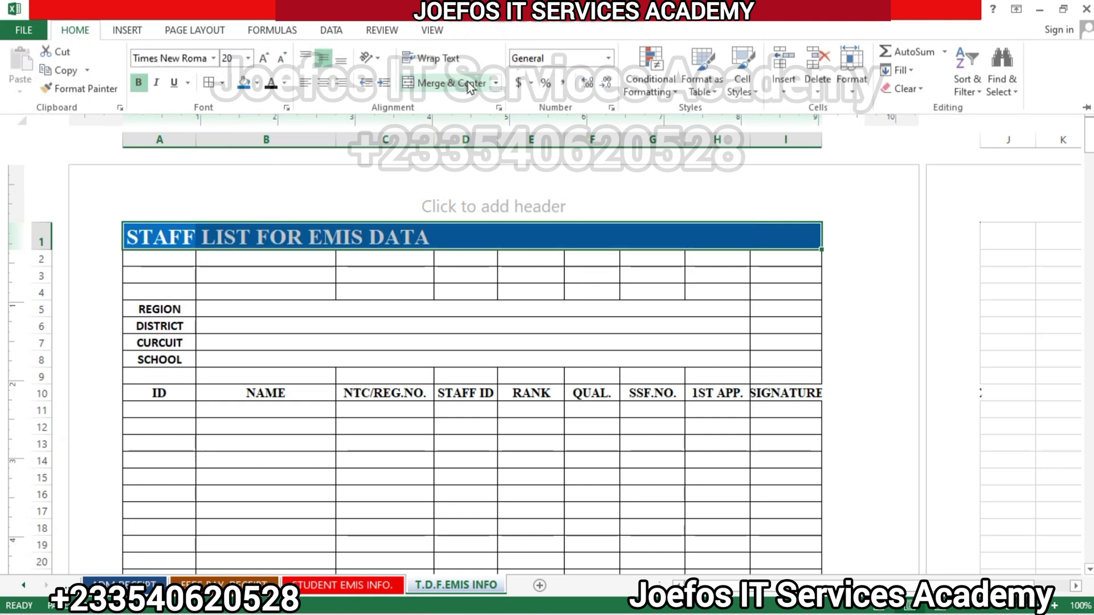
click(468, 86)
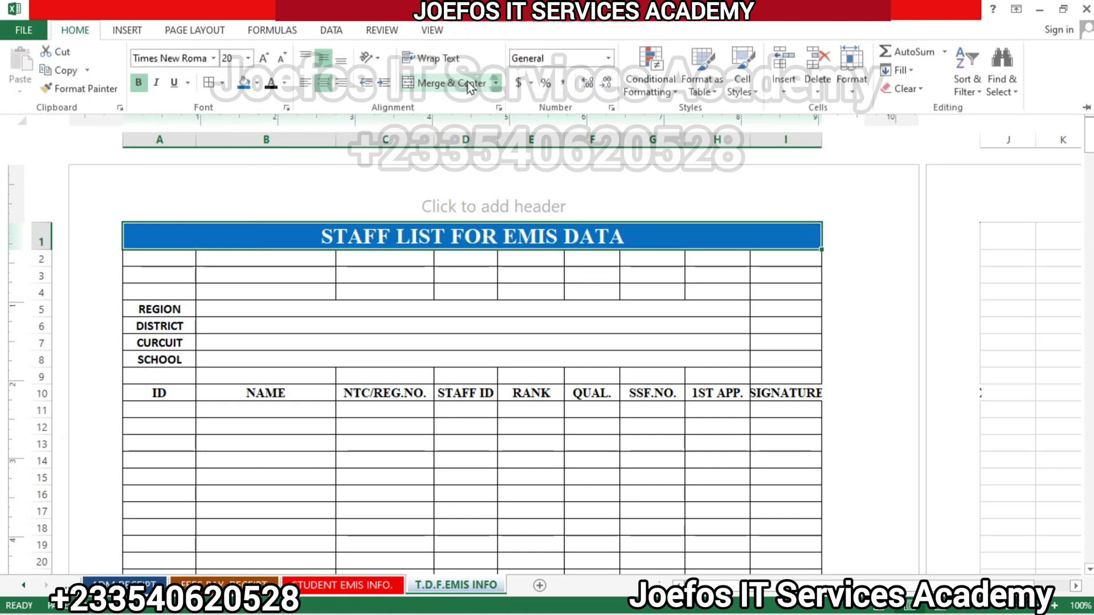
click(529, 286)
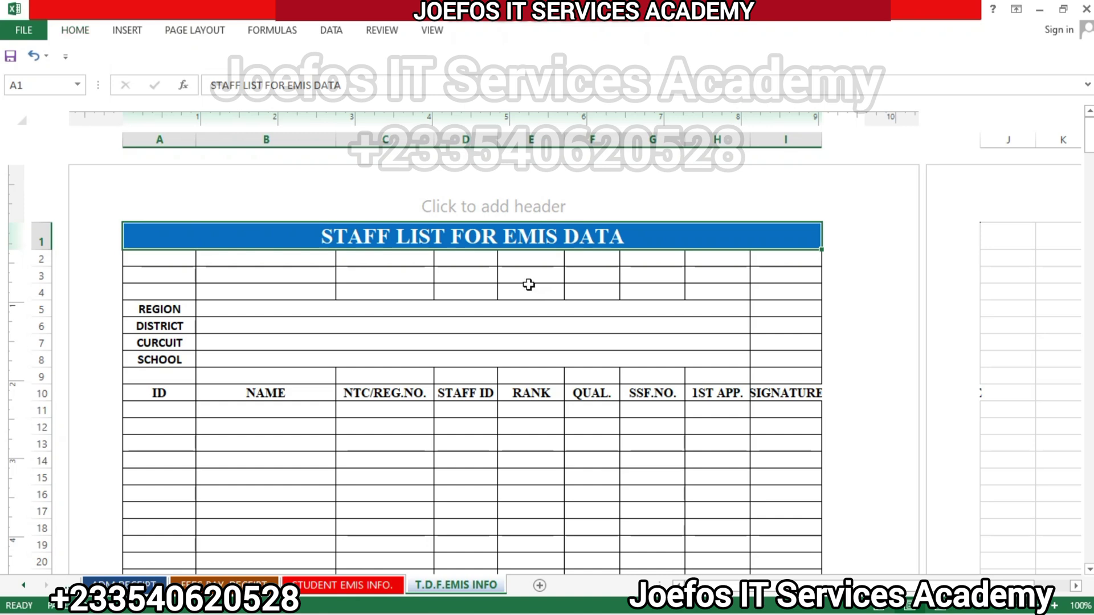
- Narrow columns B, C, G and H slightly, and widen column I to fit the SIGNATURE heading
click(573, 364)
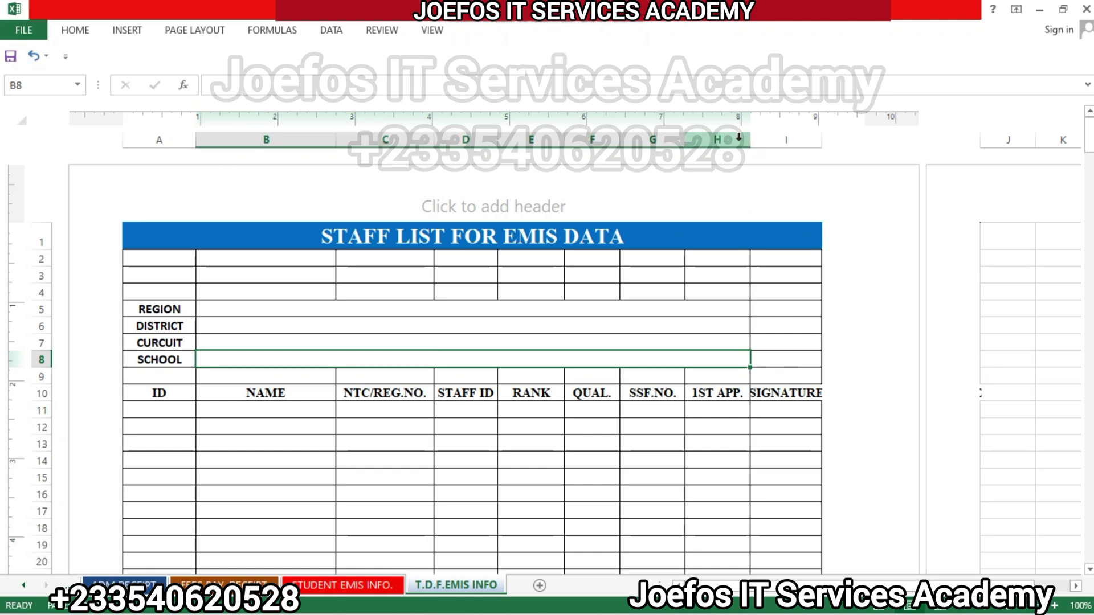
drag(746, 141, 682, 141)
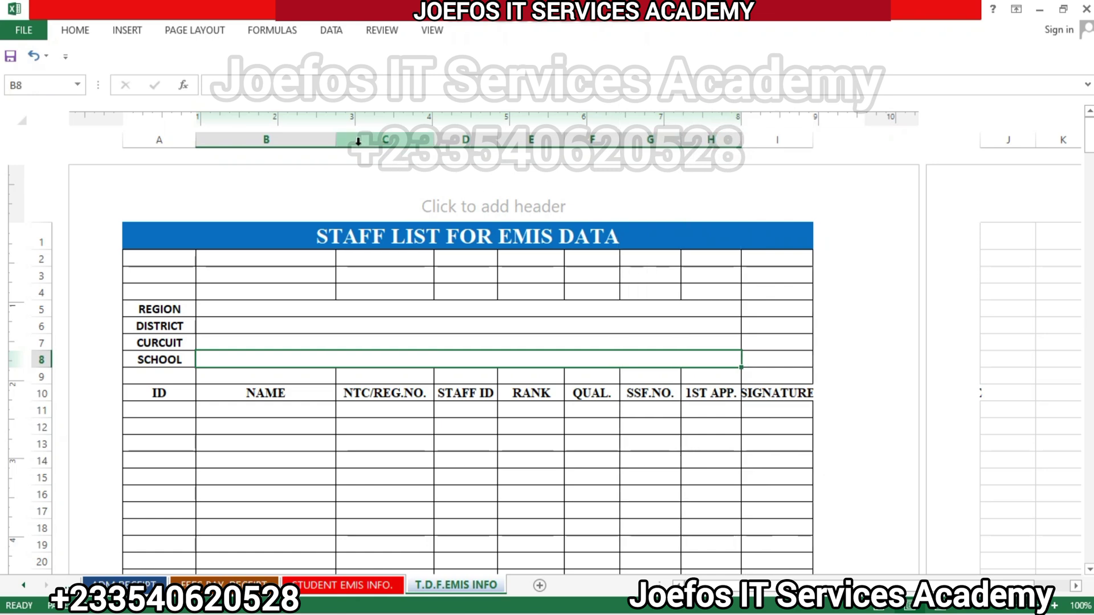
drag(342, 140, 334, 139)
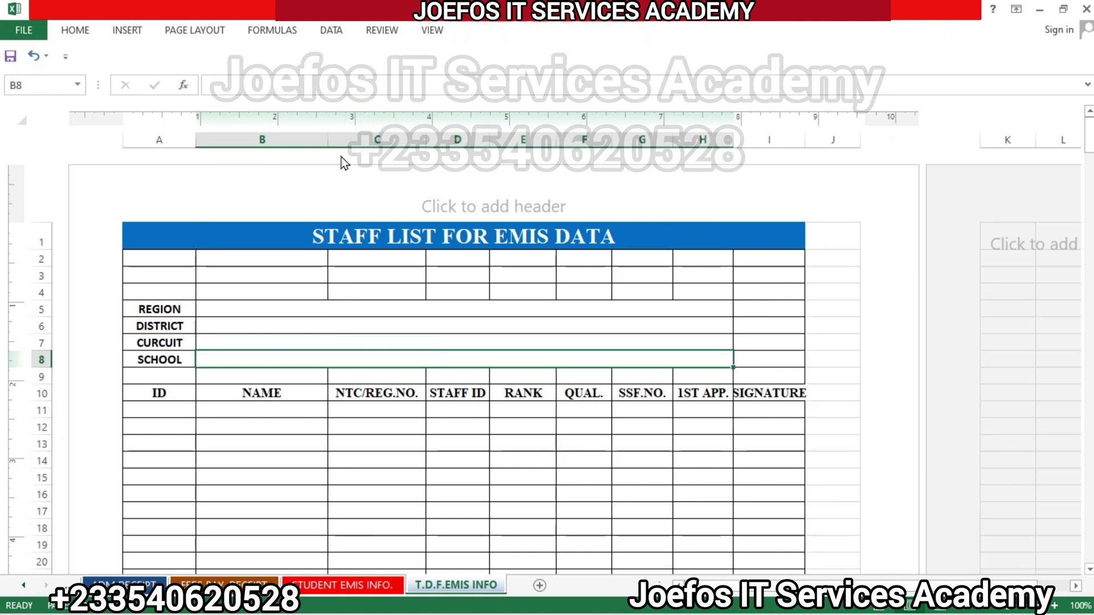
drag(333, 137, 329, 137)
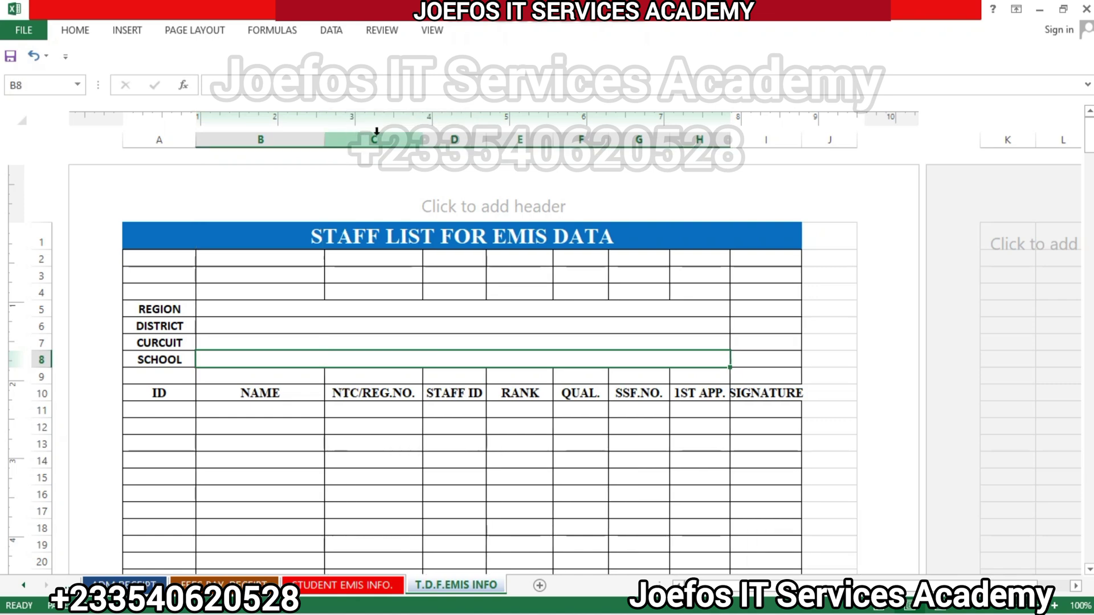
drag(422, 144, 415, 147)
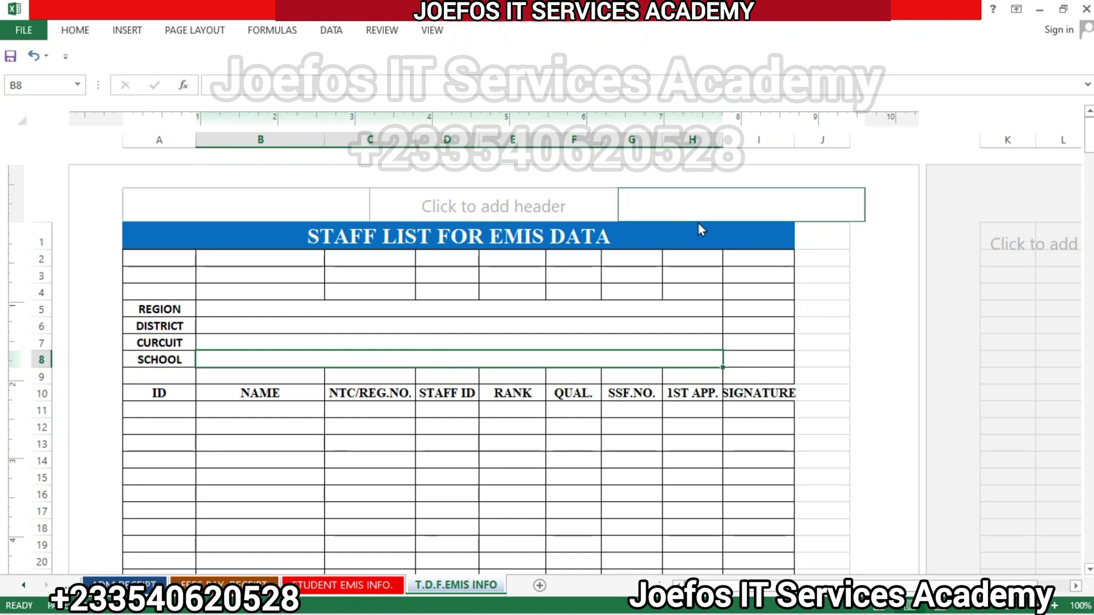
drag(794, 140, 801, 143)
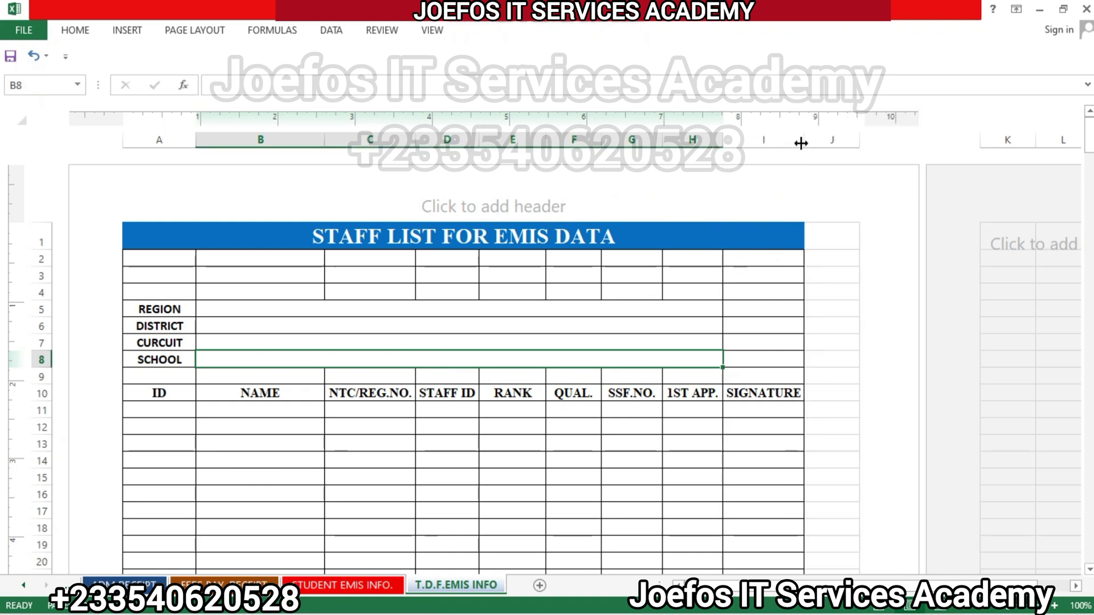